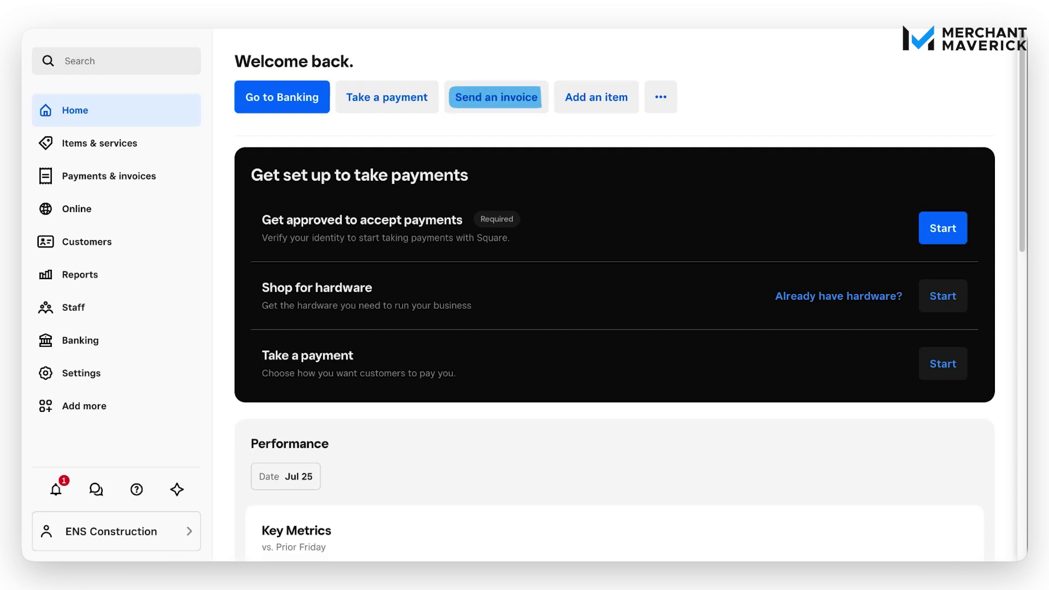
- Start a new invoice and open its customer selection
left_click(518, 112)
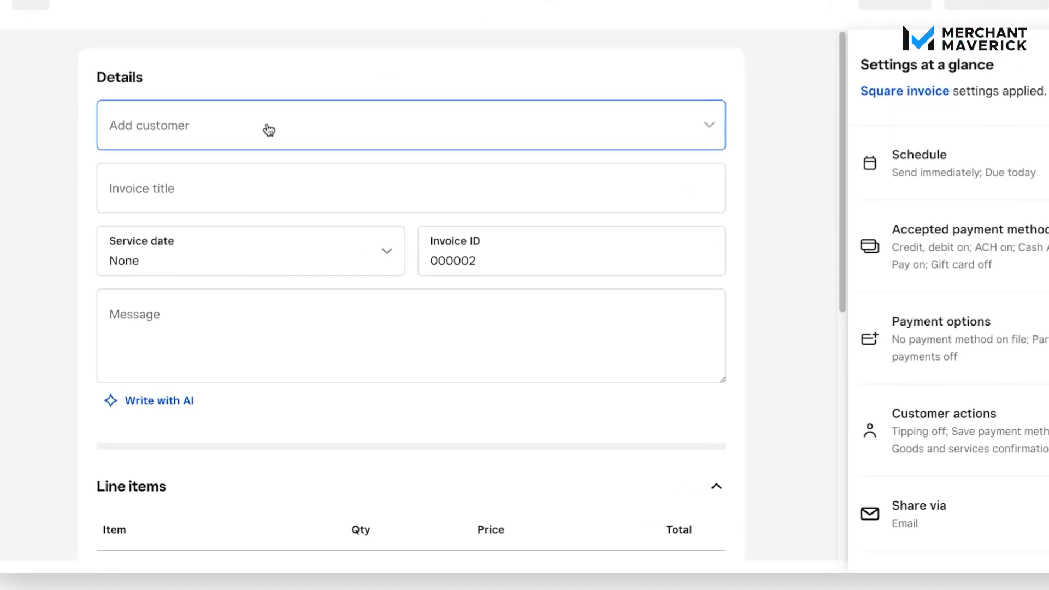
left_click(268, 130)
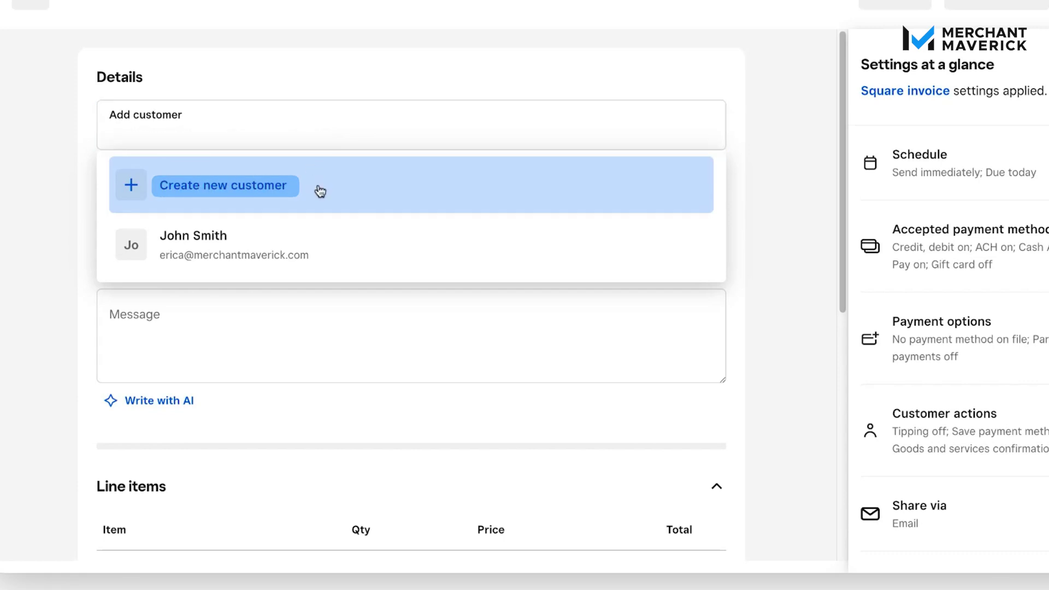
- Examine the name, email, phone and company fields of the new customer form, and close it without saving
left_click(319, 191)
left_click(739, 180)
left_click(802, 161)
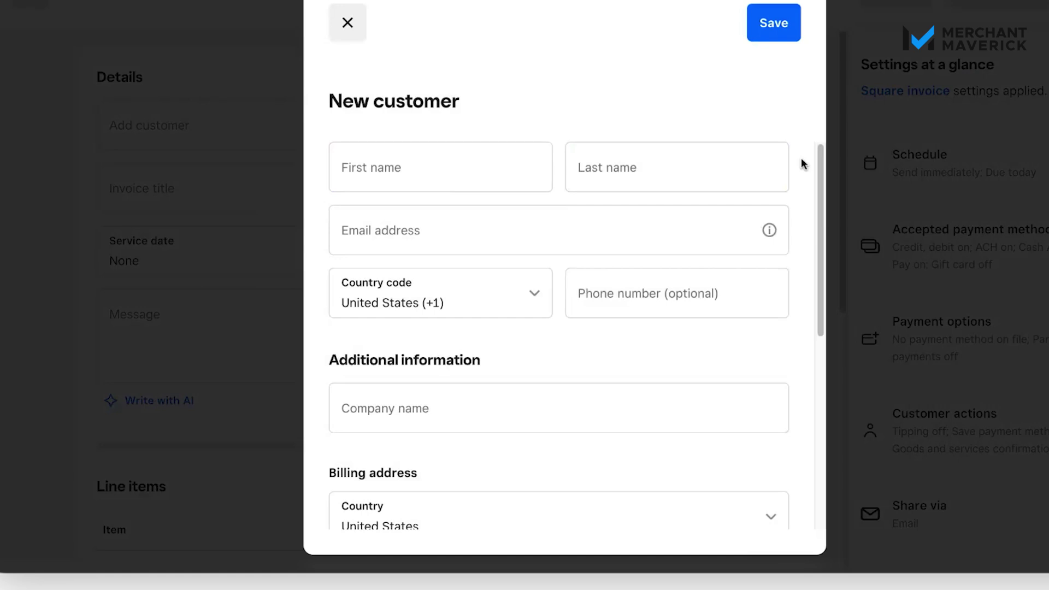
scroll(805, 161, "down", 1)
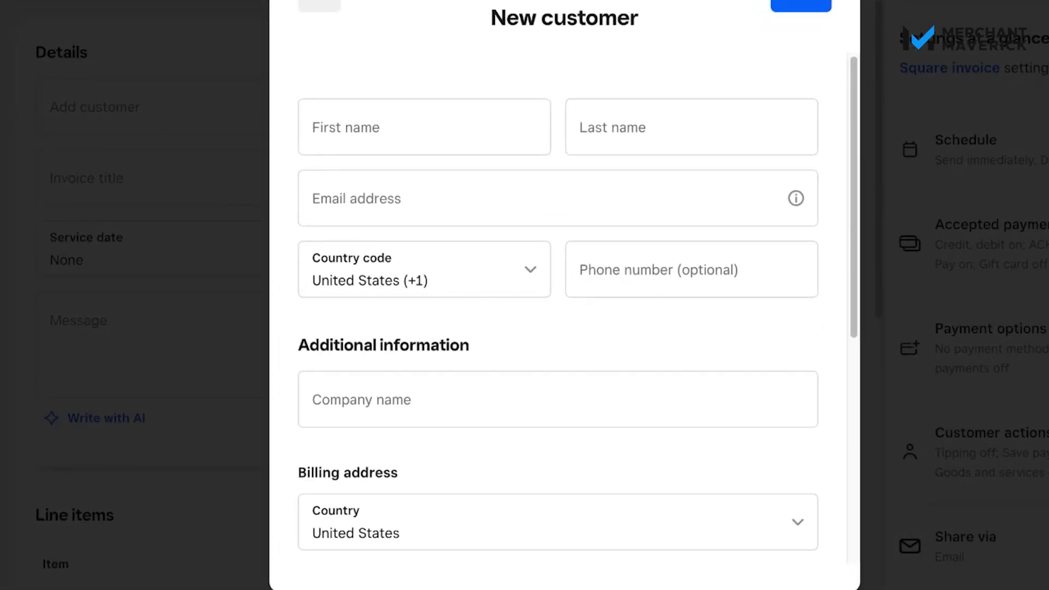
left_click(705, 105)
left_click(486, 114)
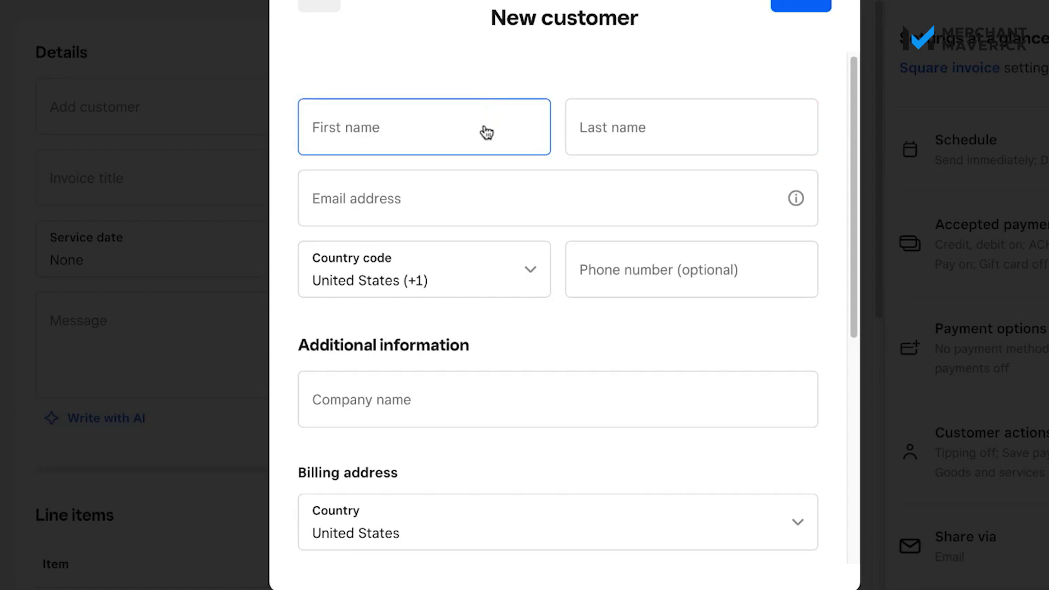
left_click(644, 129)
left_click(595, 176)
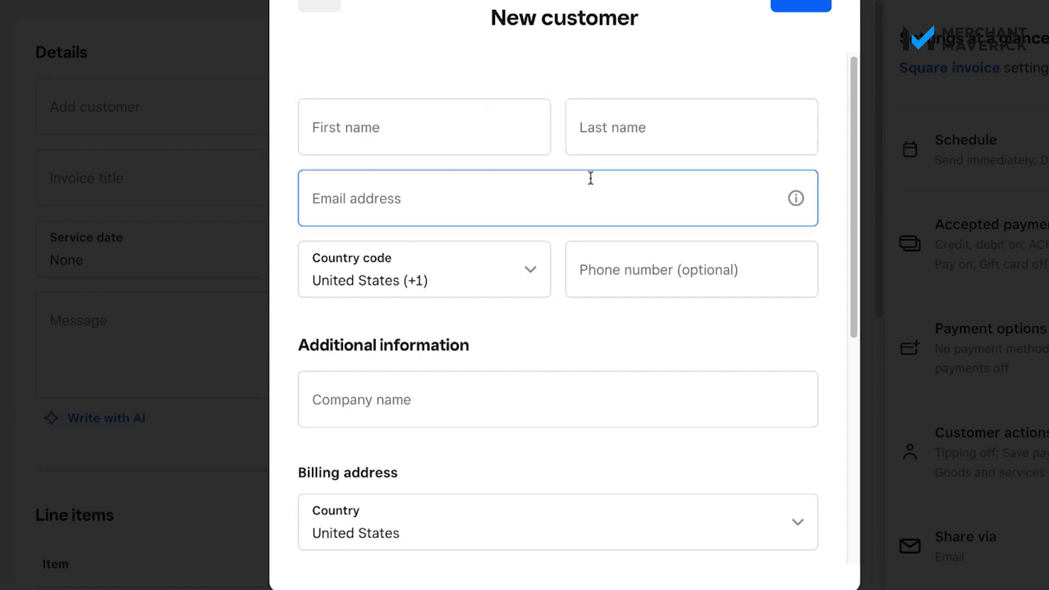
left_click(651, 246)
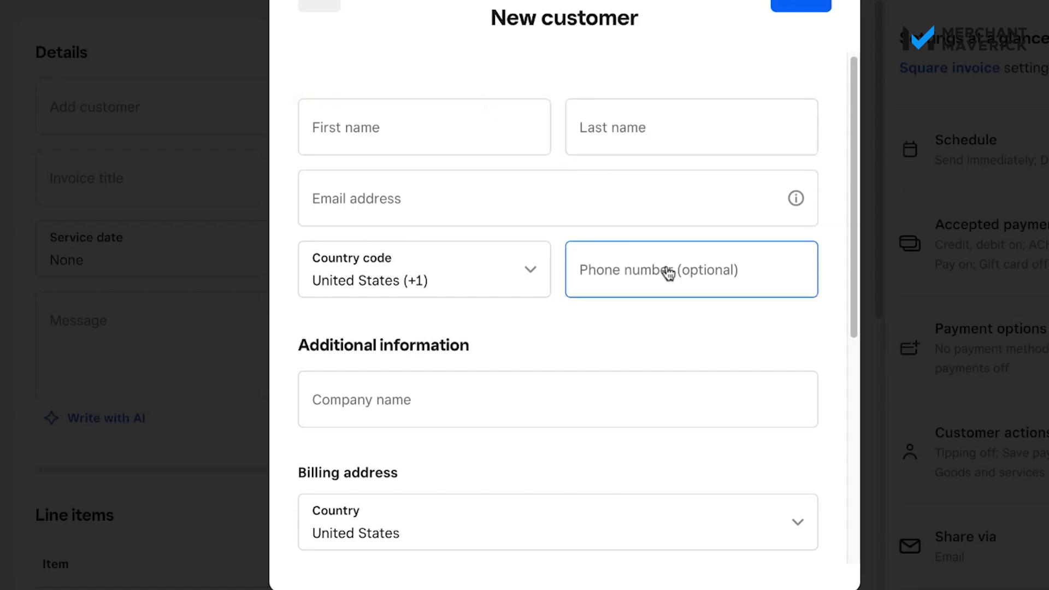
left_click(513, 131)
left_click(675, 60)
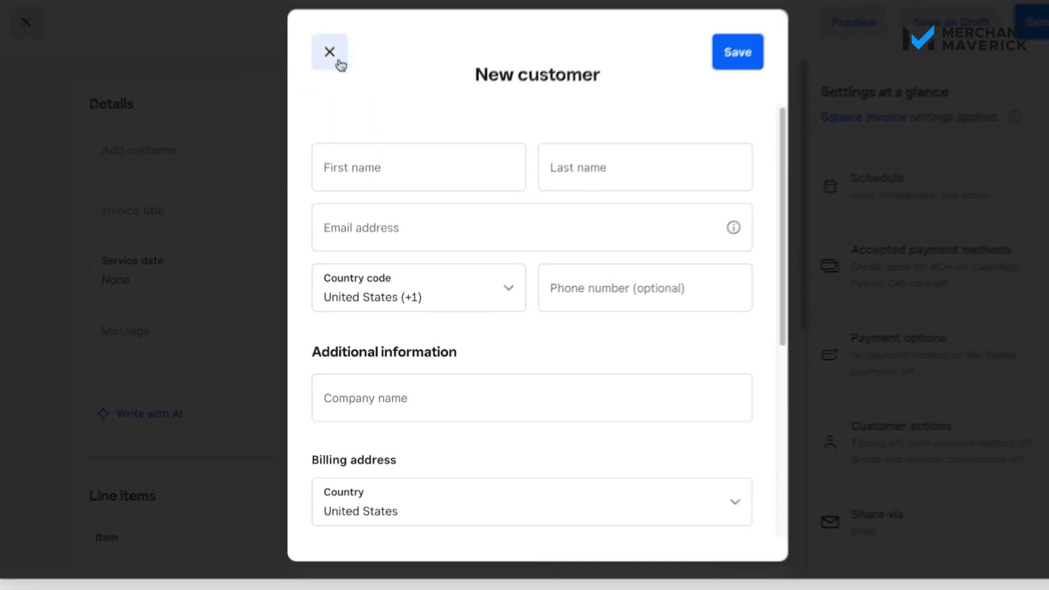
left_click(335, 58)
- Assign the existing saved customer to the invoice and title it "Remodeling for" followed by the job's street address
left_click(275, 178)
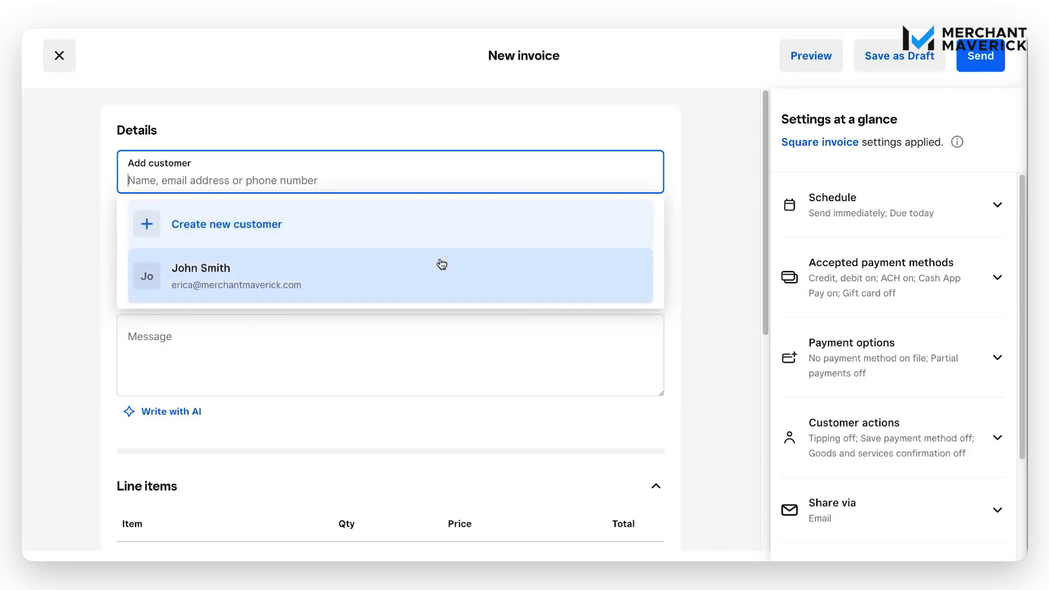
left_click(420, 279)
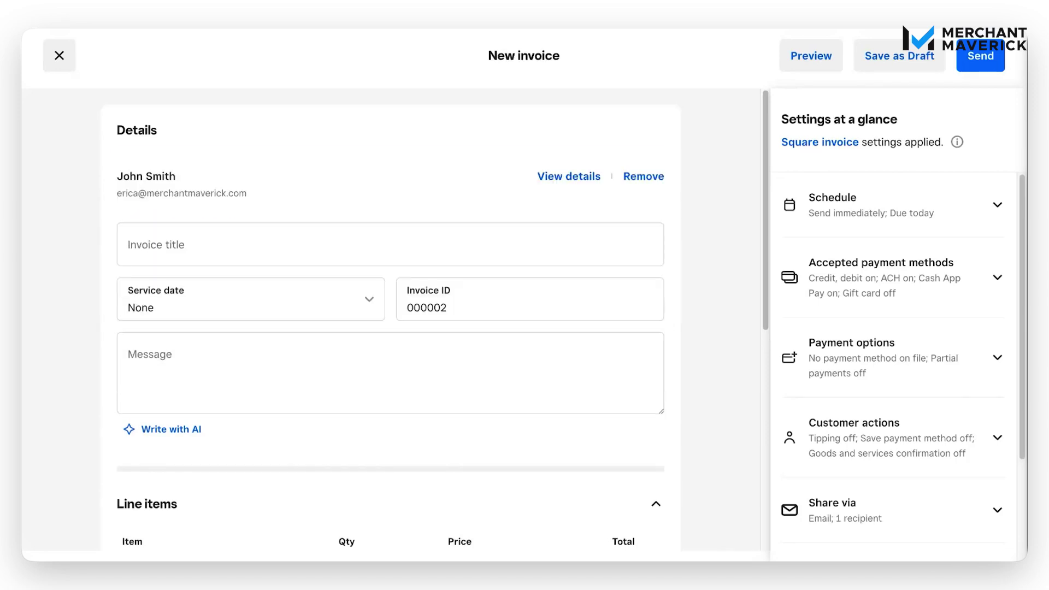
left_click(192, 247)
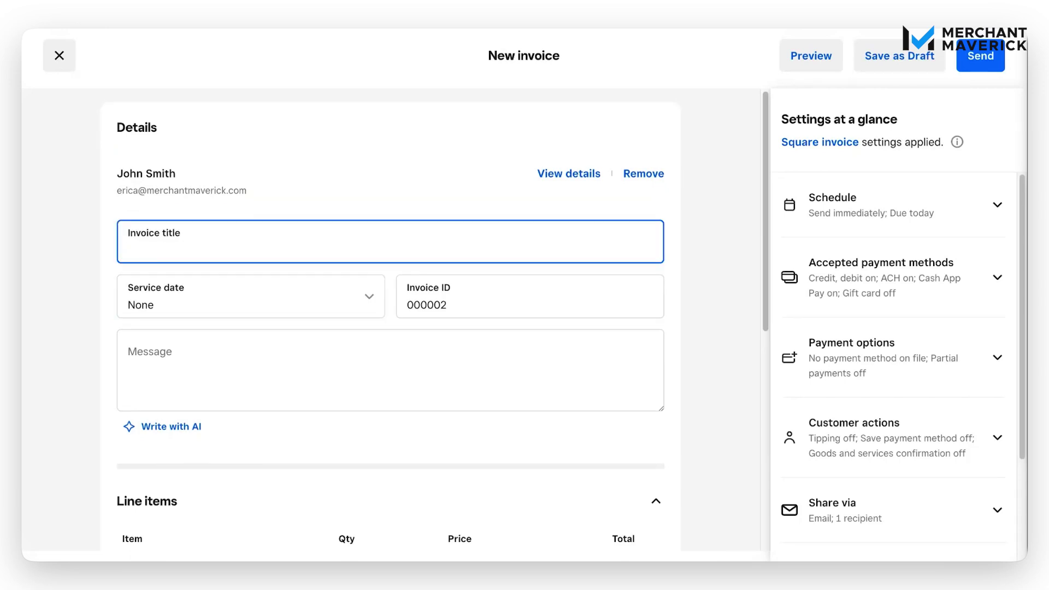
type("Remodelin")
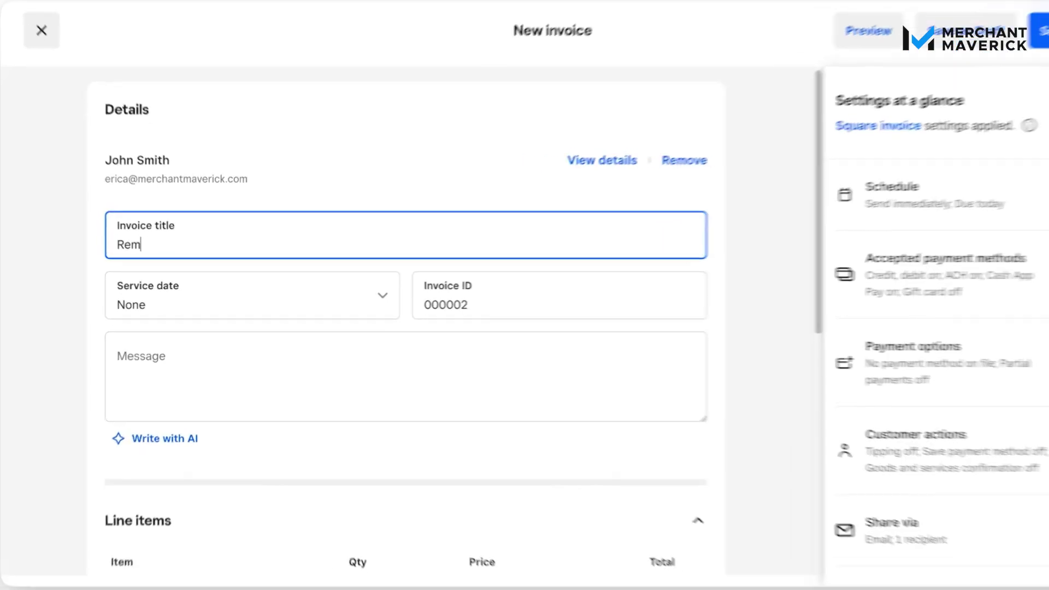
type("g for ")
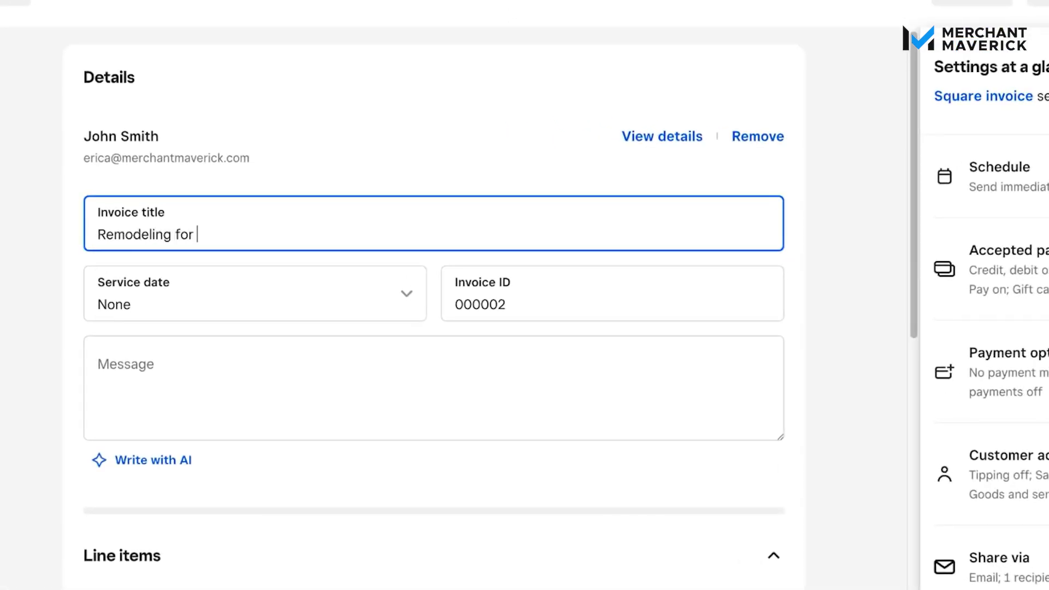
type("1234 Main Street")
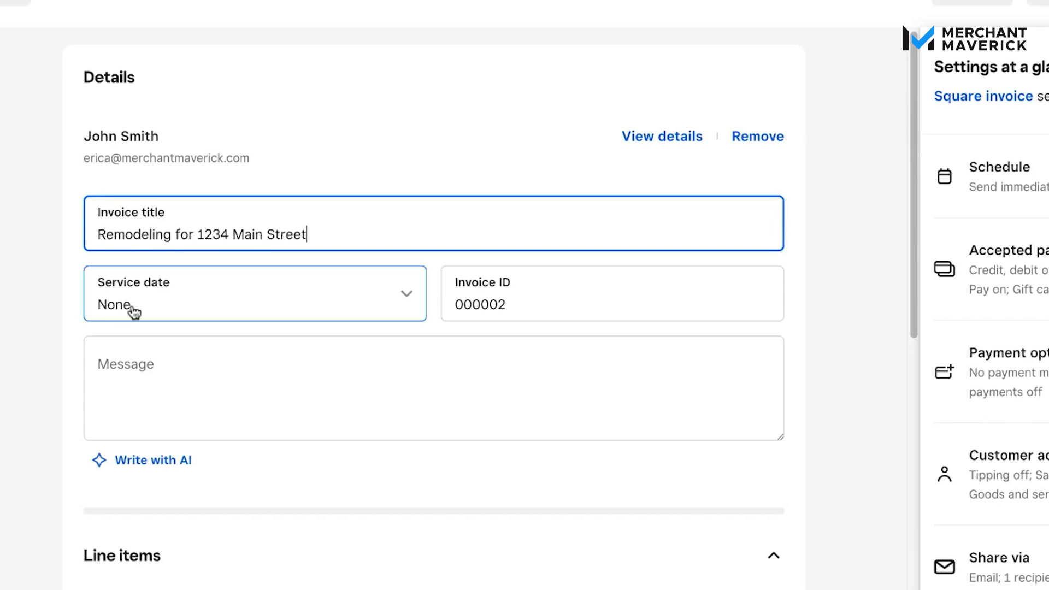
- Set the invoice's service date to 07/18/2025
left_click(220, 315)
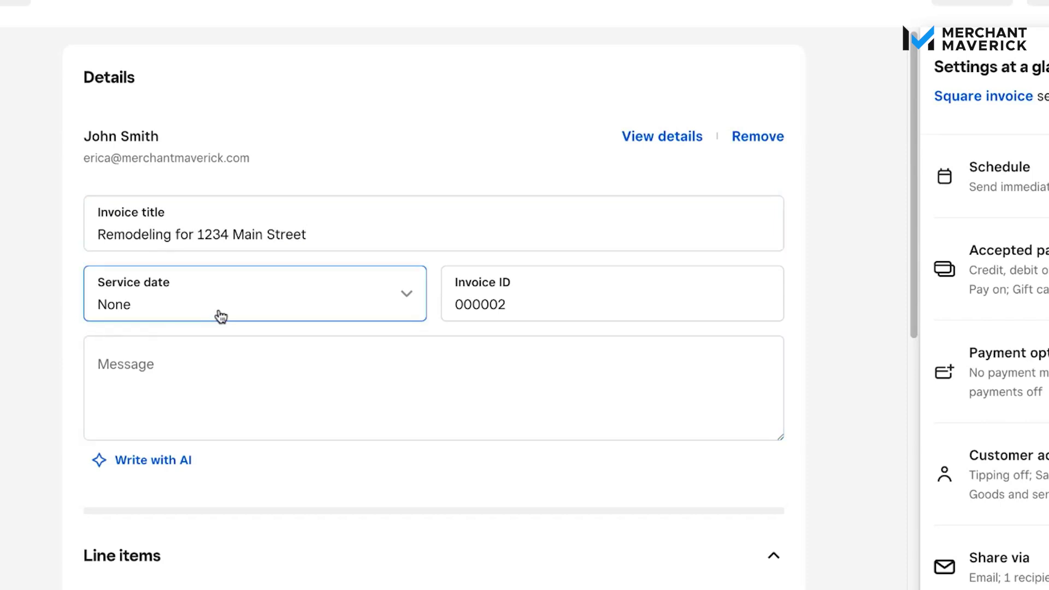
scroll(437, 295, "down", 1)
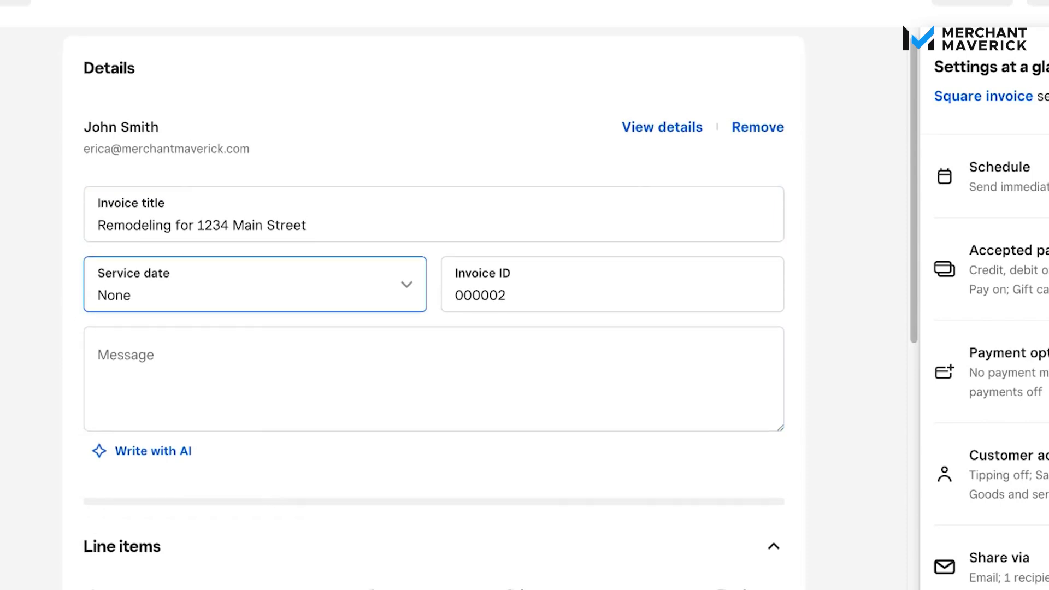
left_click(236, 290)
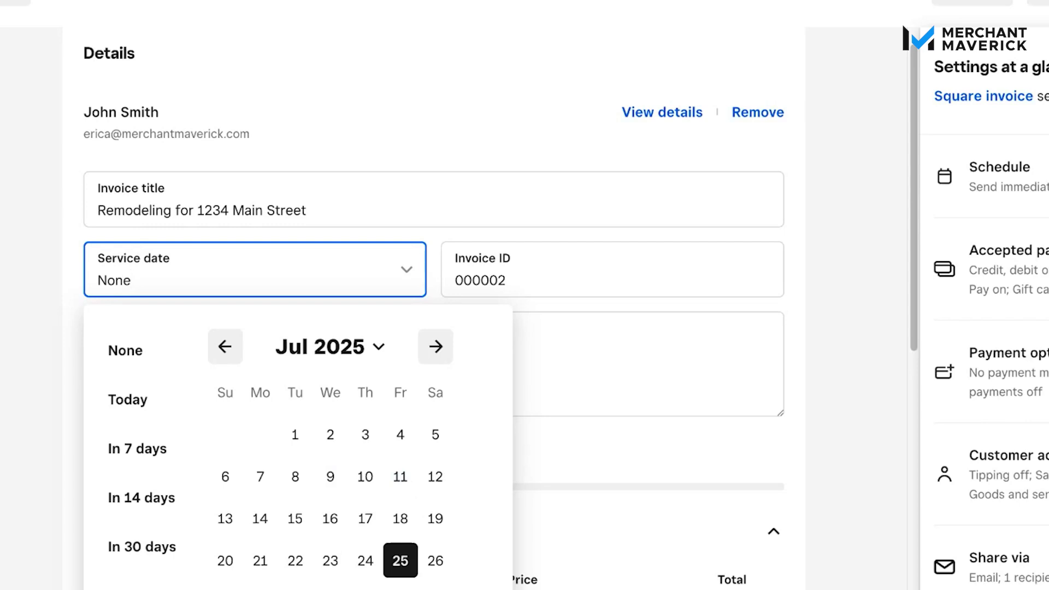
left_click(414, 514)
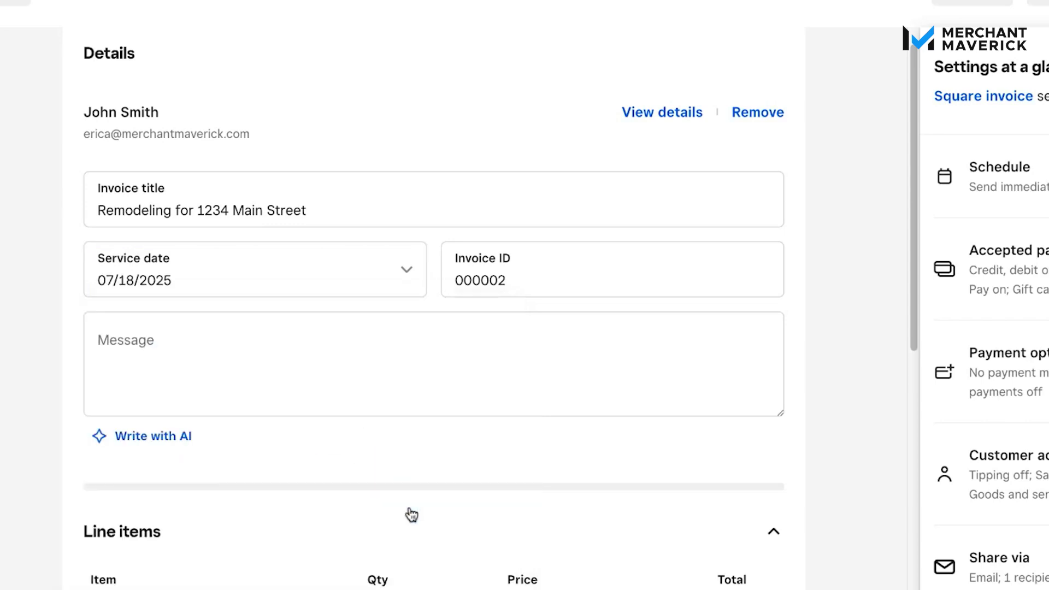
left_click(583, 289)
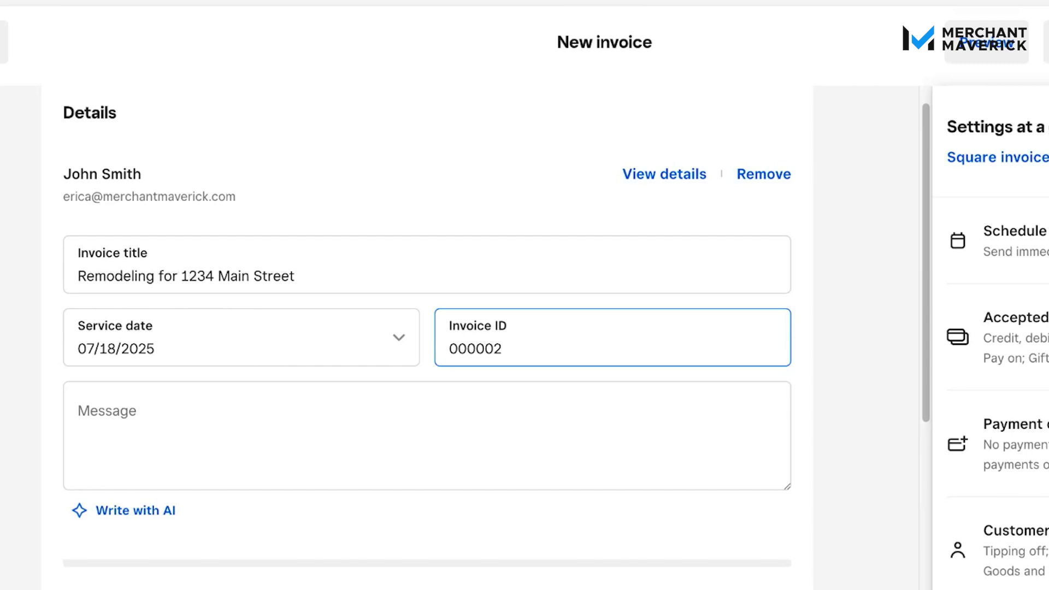
- Add the message "Thanks for your business!" to the invoice
left_click(470, 419)
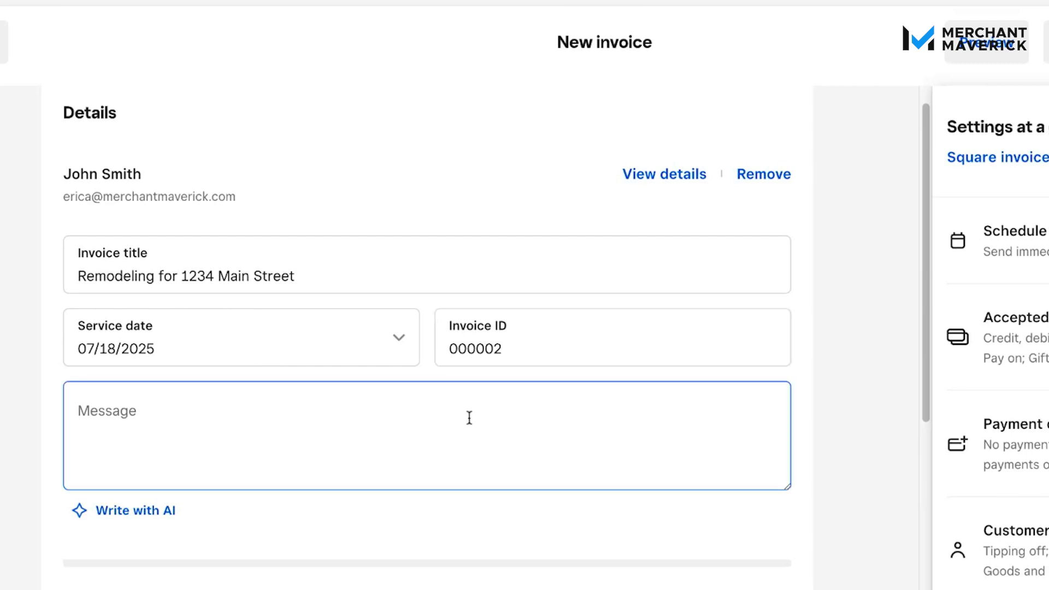
left_click(469, 418)
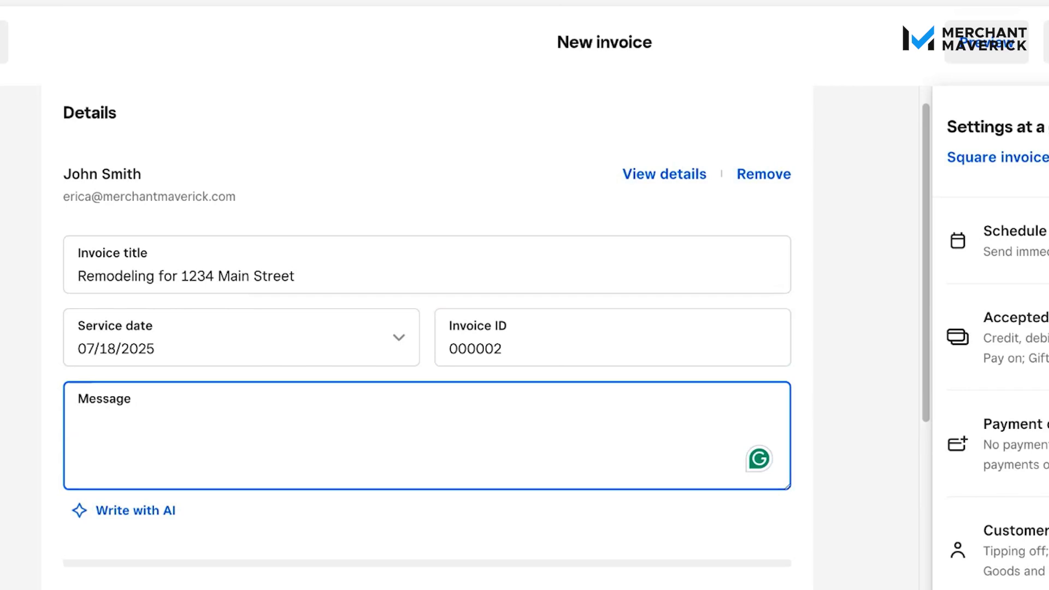
type("Thanks for your business!")
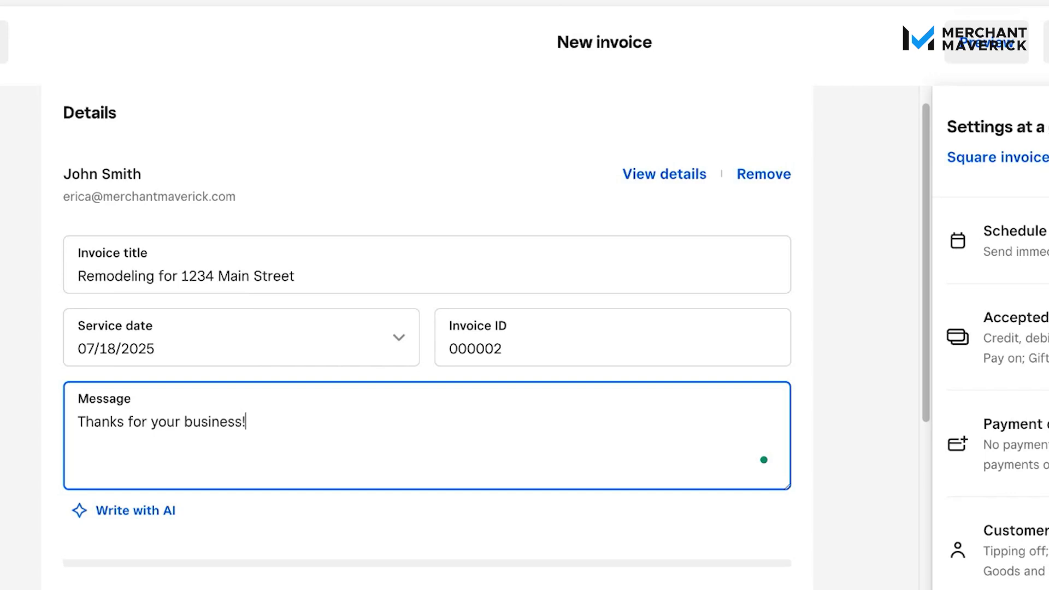
- Review the length and tone options for writing the message with AI, and close the dialog without generating
left_click(131, 527)
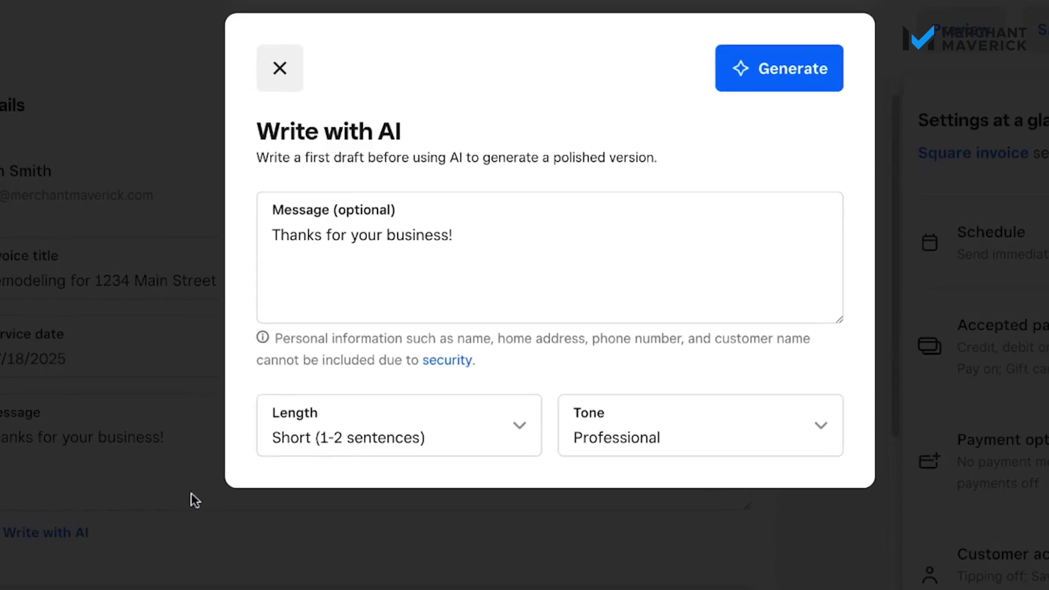
left_click(329, 451)
left_click(585, 437)
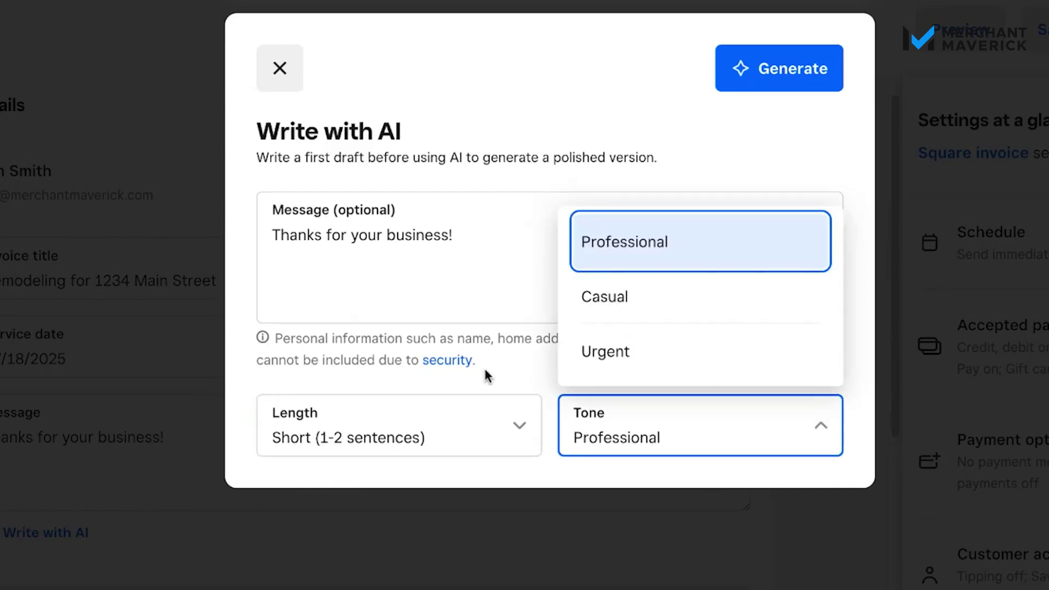
left_click(513, 358)
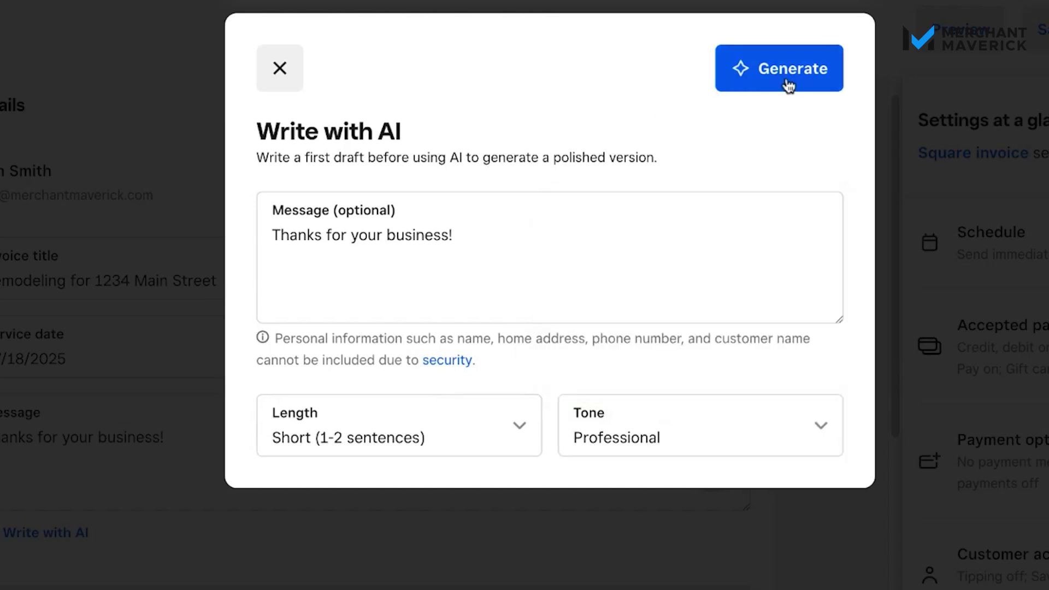
left_click(280, 68)
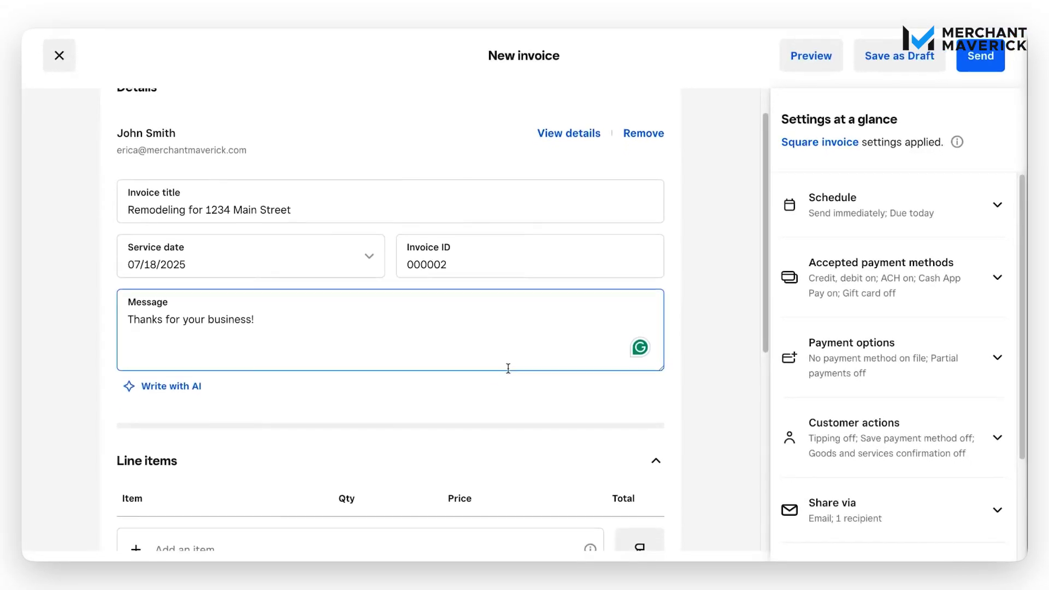
- Add the existing library item "Bathroom Vanity - Single" to the invoice's line items
scroll(508, 368, "down", 3)
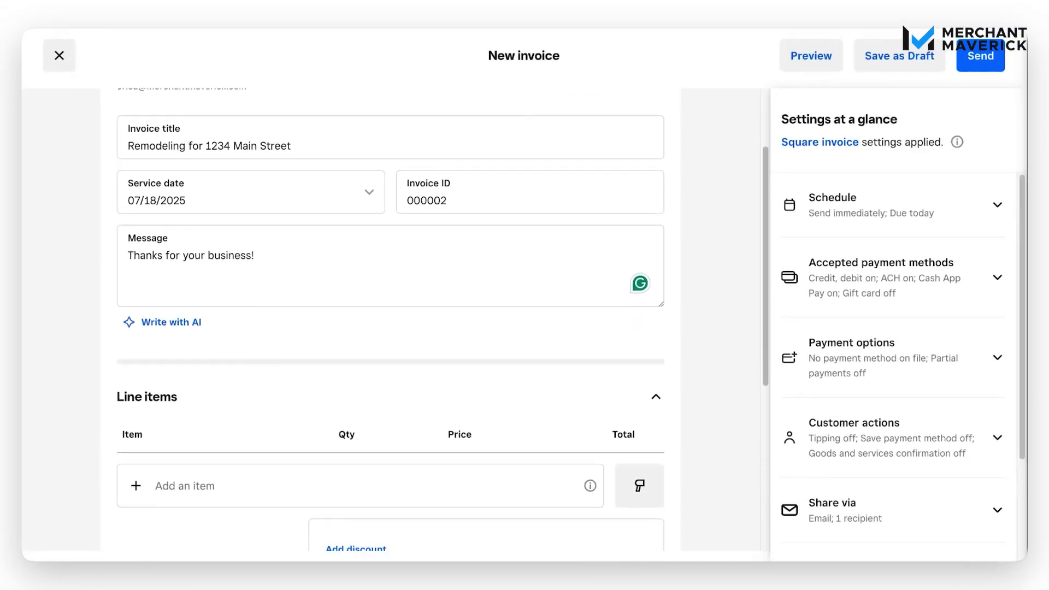
scroll(390, 319, "down", 5)
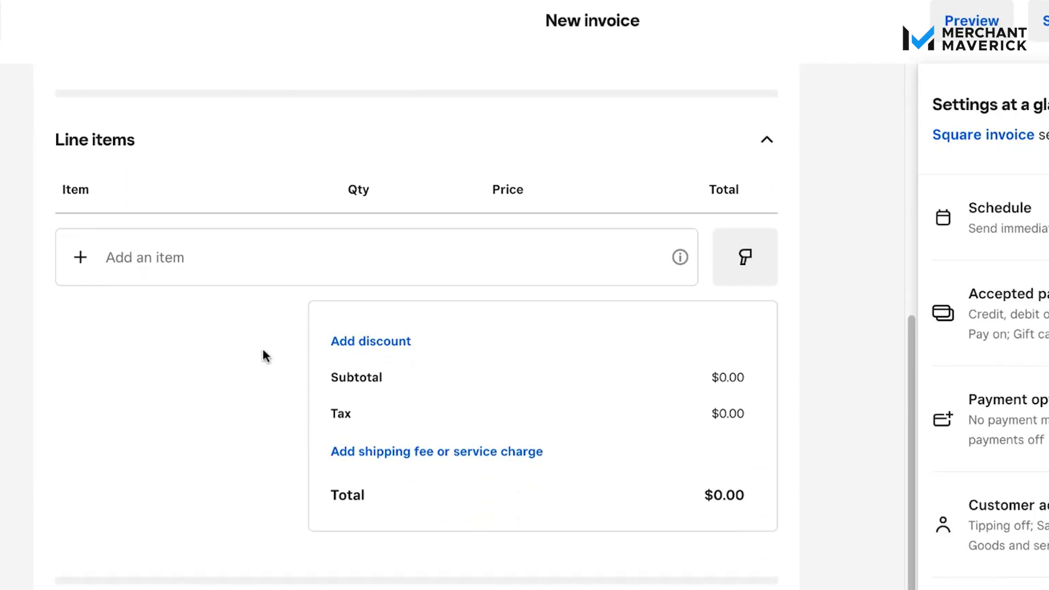
left_click(262, 264)
left_click(265, 261)
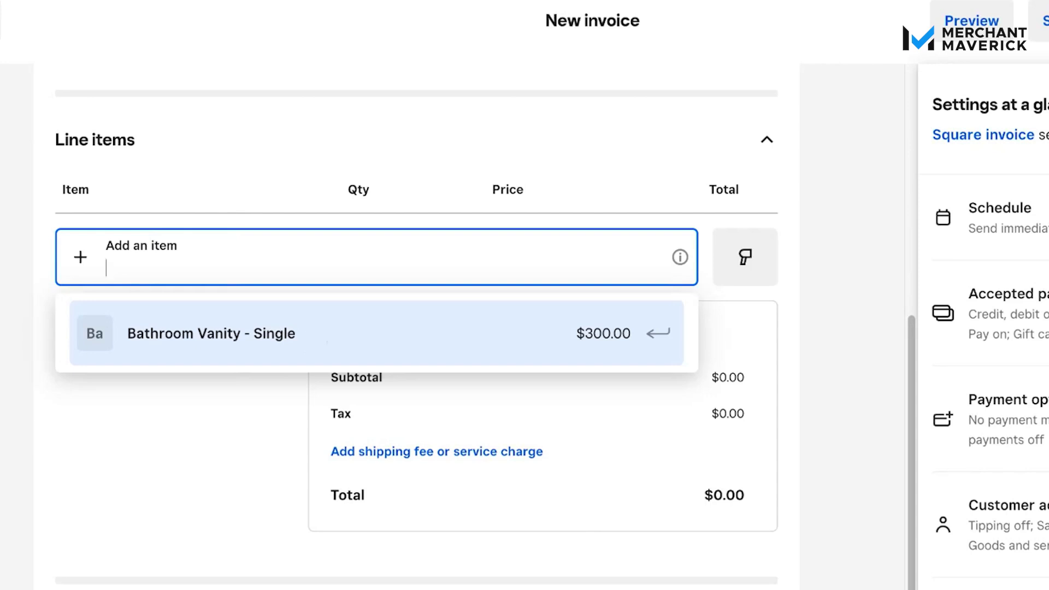
key("Return")
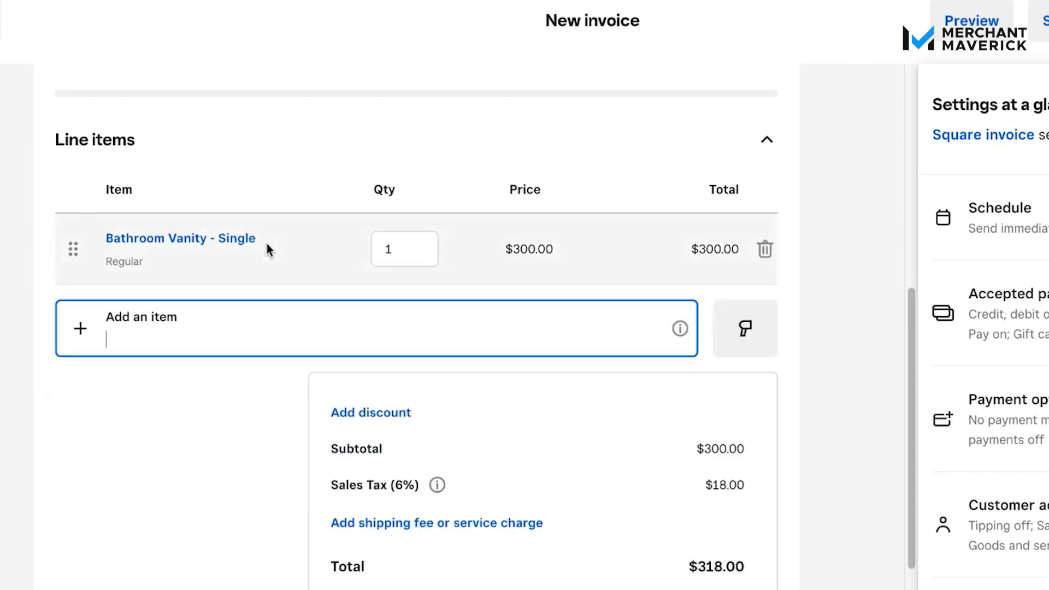
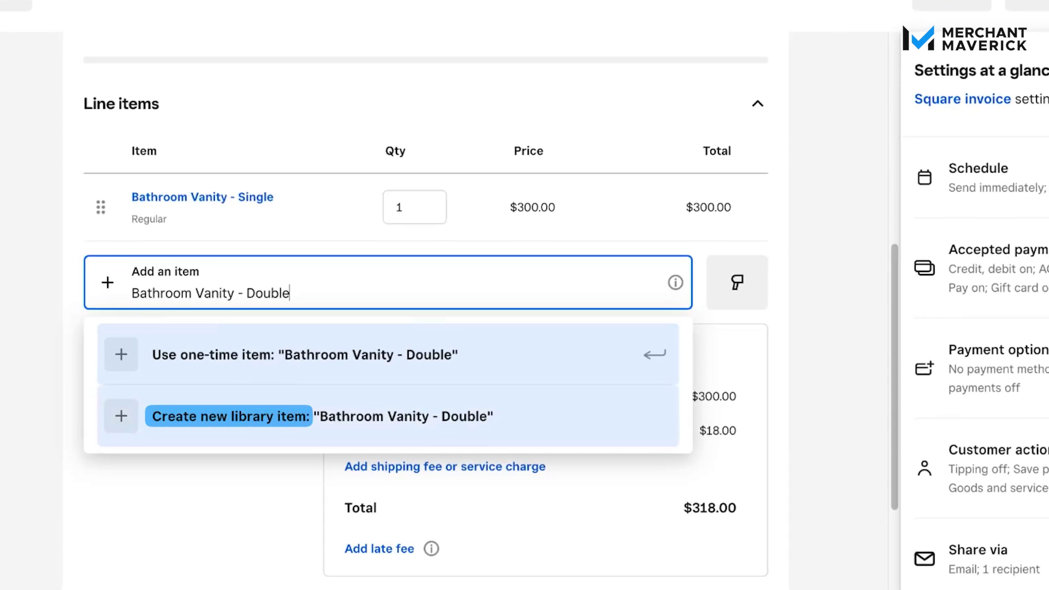
- Review the item creation form for a new library item "Bathroom Vanity - Double", and close it without saving
key("Down")
key("Return")
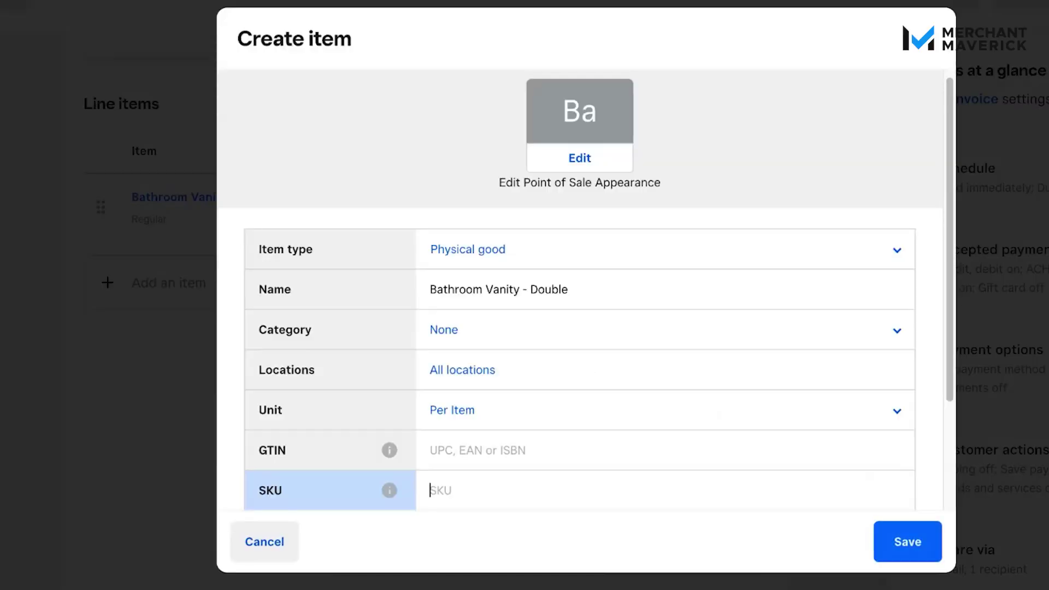
scroll(922, 307, "down", 1)
scroll(922, 307, "down", 1)
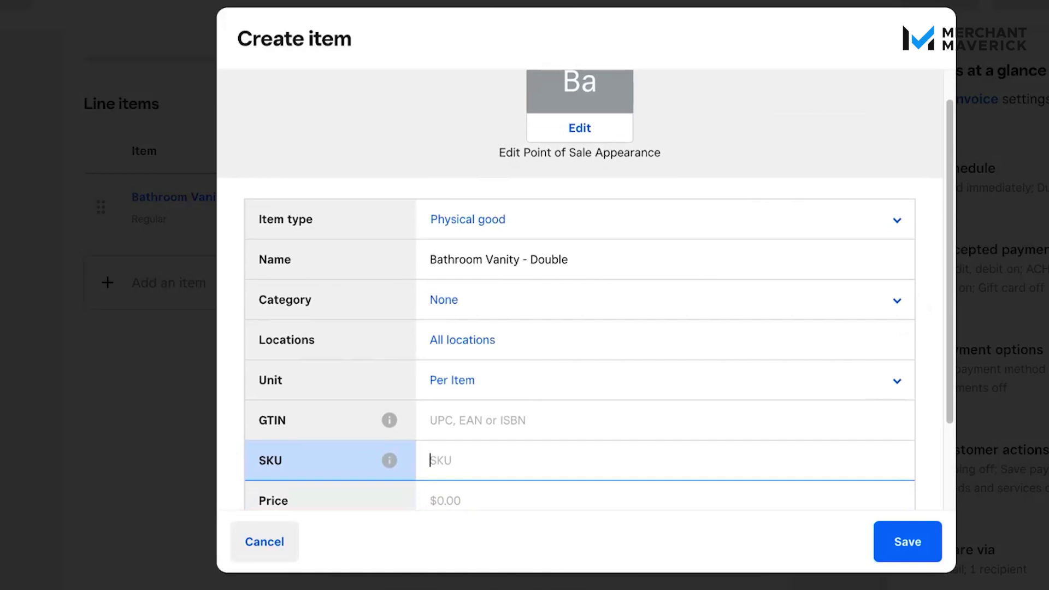
scroll(788, 382, "down", 1)
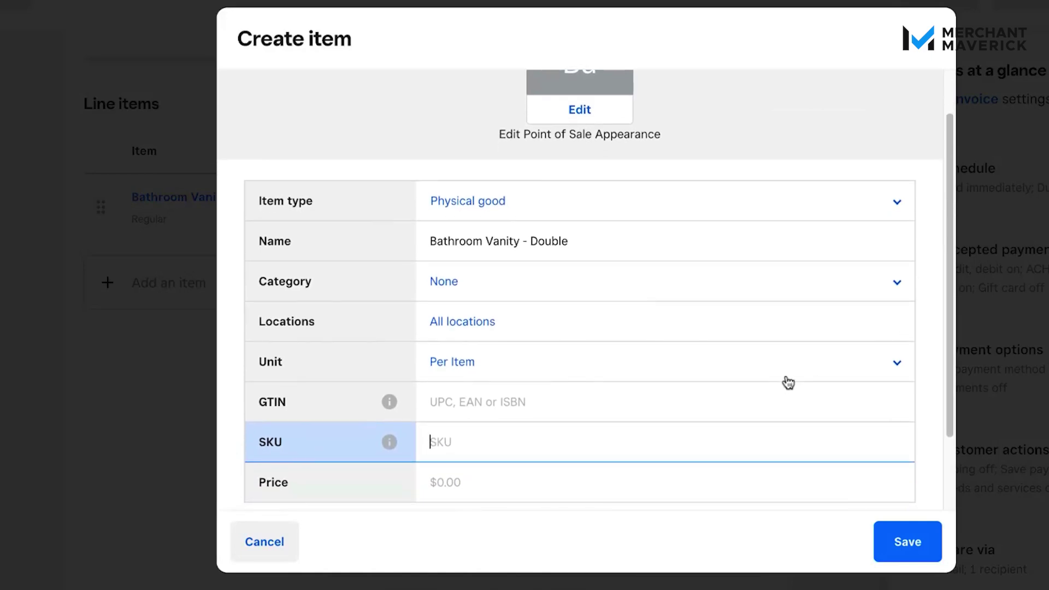
scroll(788, 382, "down", 4)
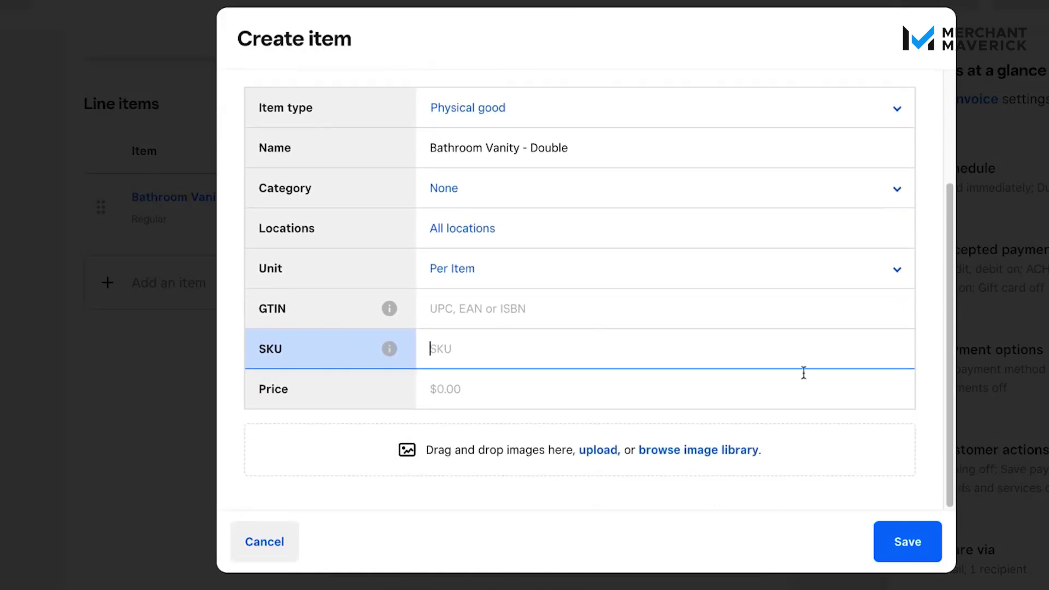
left_click(279, 546)
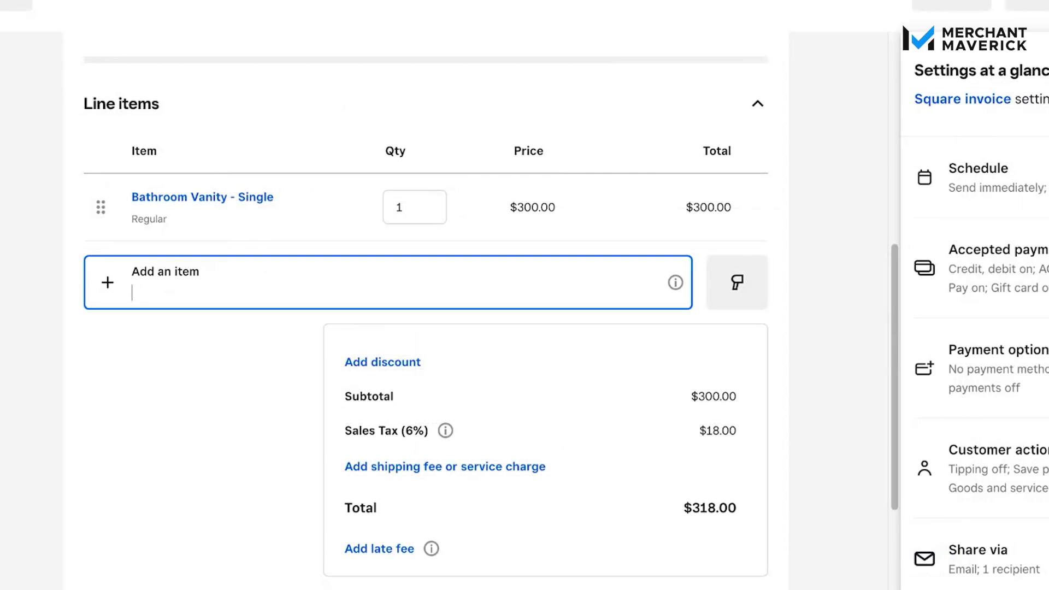
- Add "Bathroom Mirror" to the invoice as a one-time line item priced at $50.00
type("Bathr")
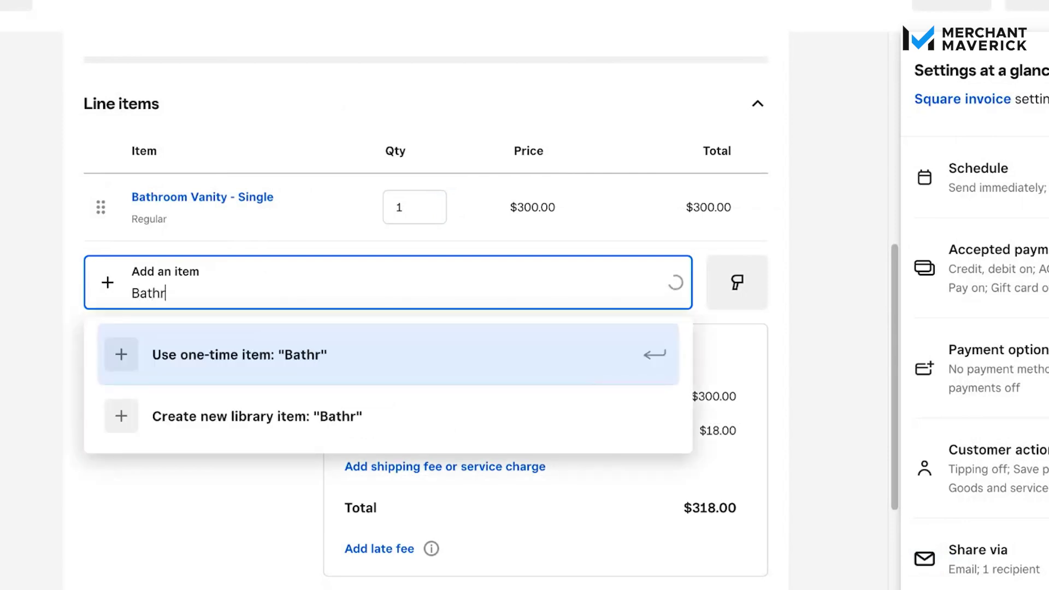
type("oom Mirror")
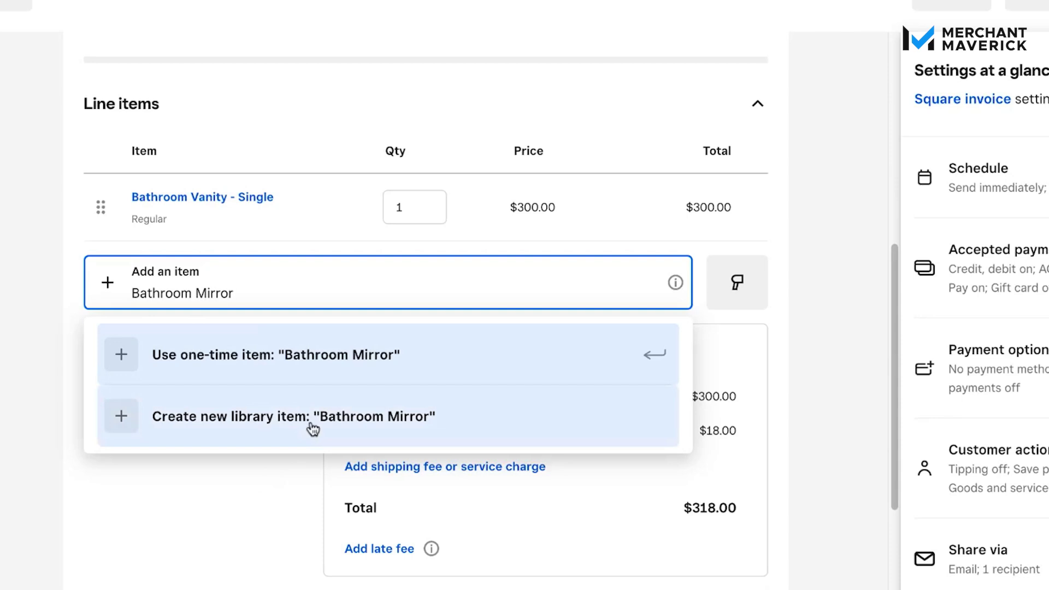
left_click_drag(311, 429, 330, 373)
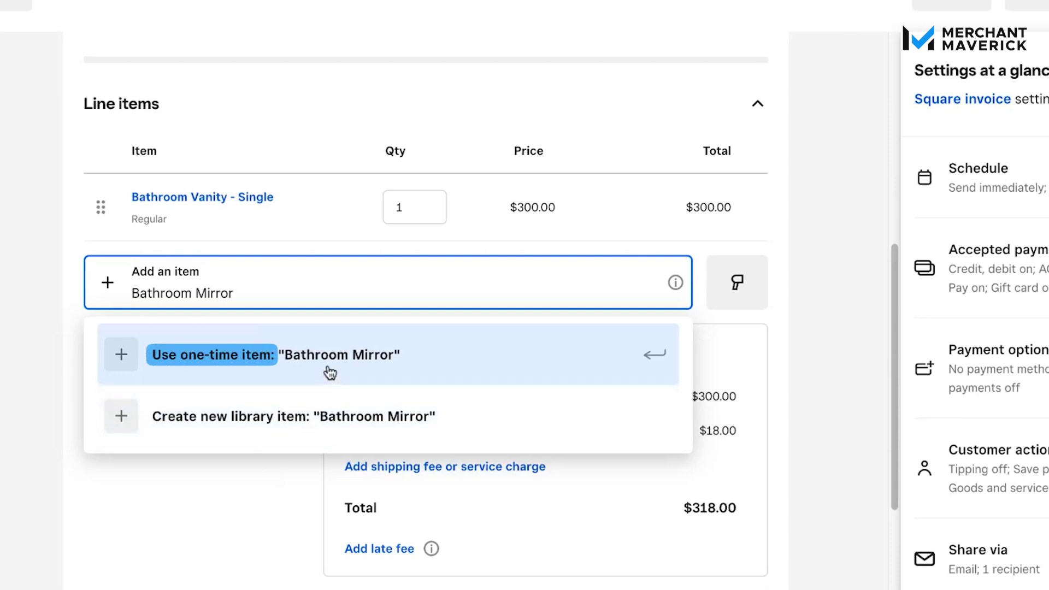
left_click(330, 373)
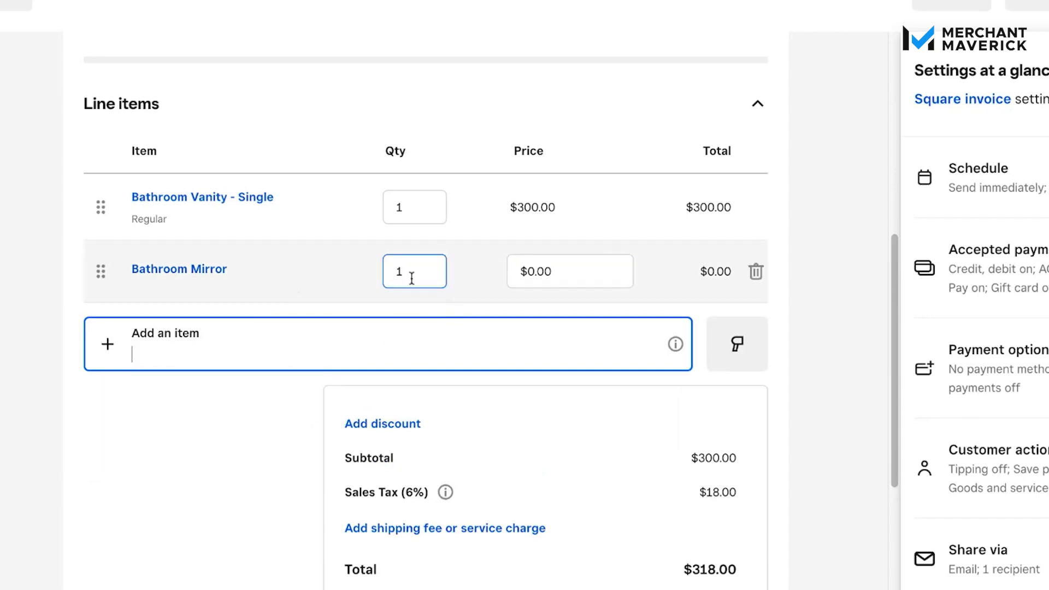
left_click_drag(568, 268, 528, 272)
type("50")
key("Tab")
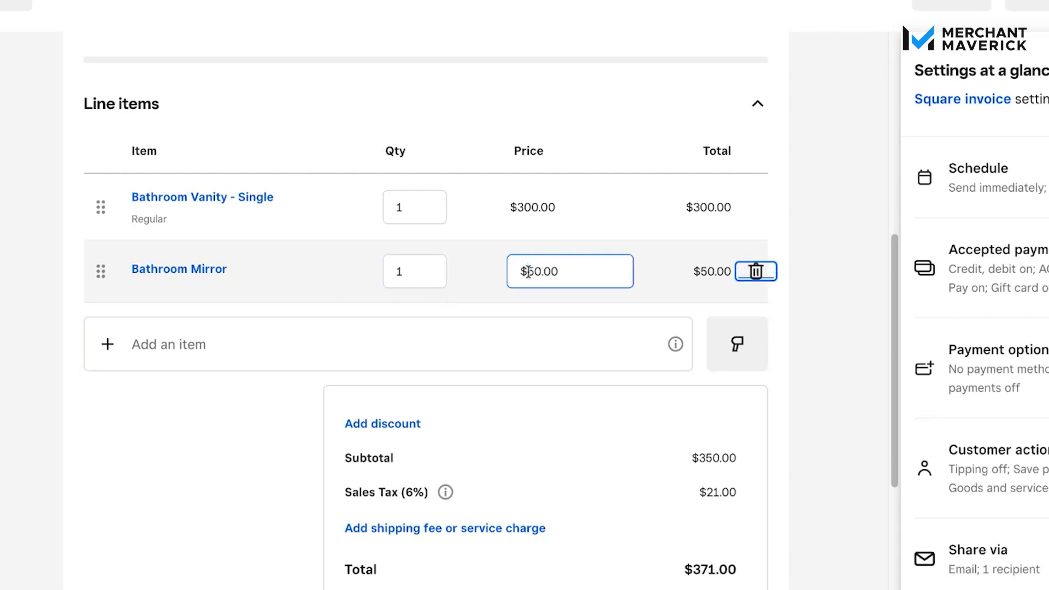
- Look at the barcode scanning option for adding line items, and switch back to regular item entry
scroll(583, 377, "down", 1)
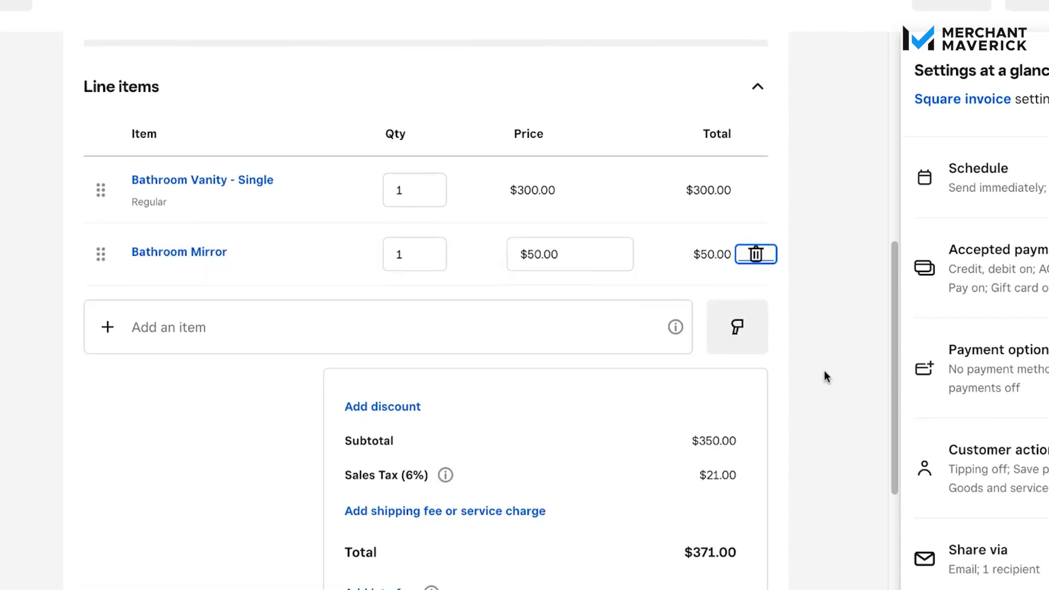
left_click(748, 343)
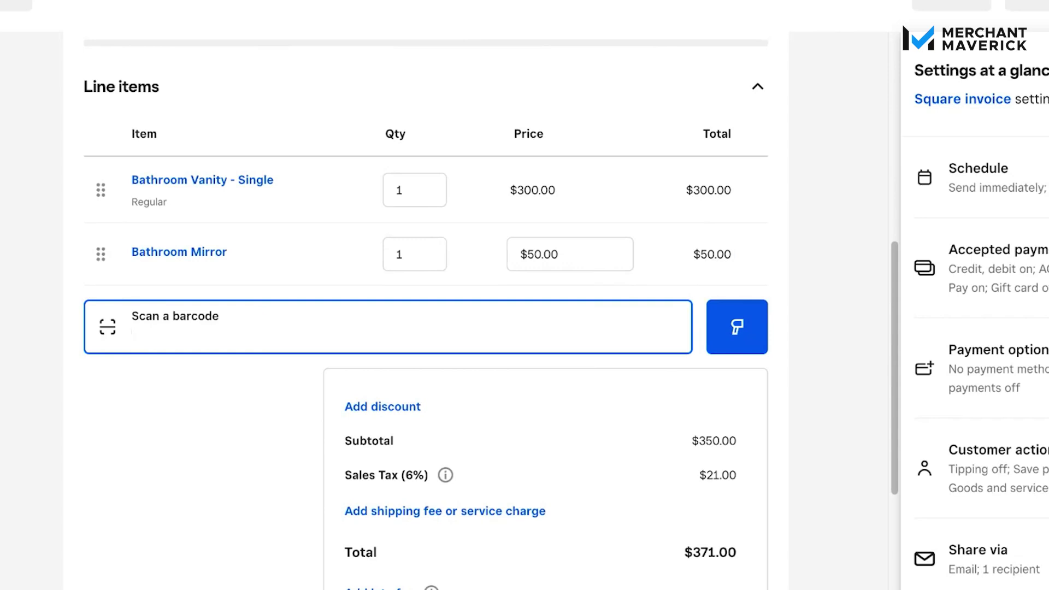
left_click(786, 335)
- Apply the existing 5% "Loyal Customer" discount to the invoice
scroll(786, 334, "down", 1)
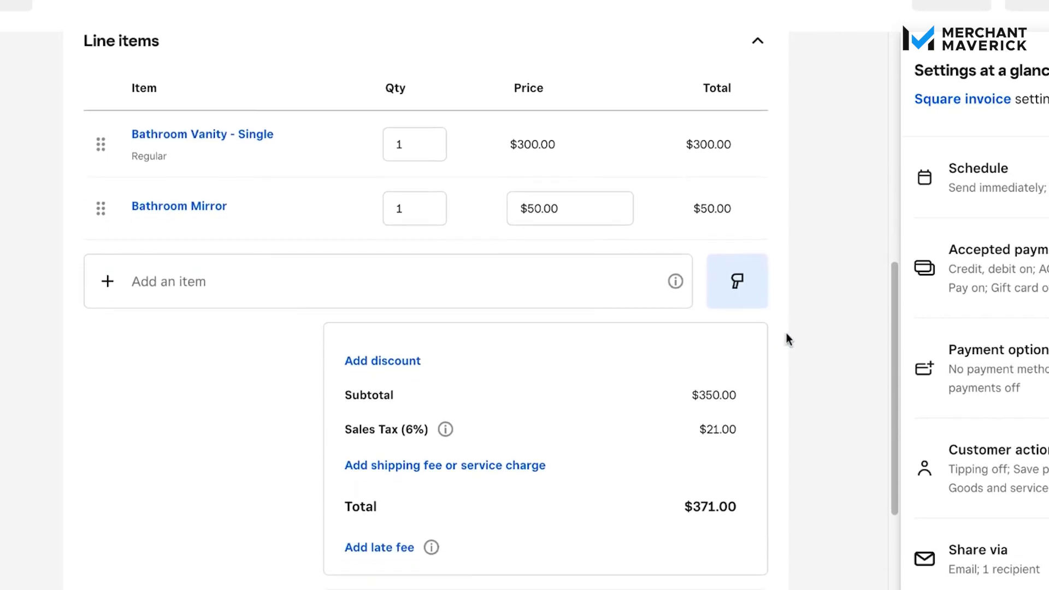
scroll(786, 332, "down", 2)
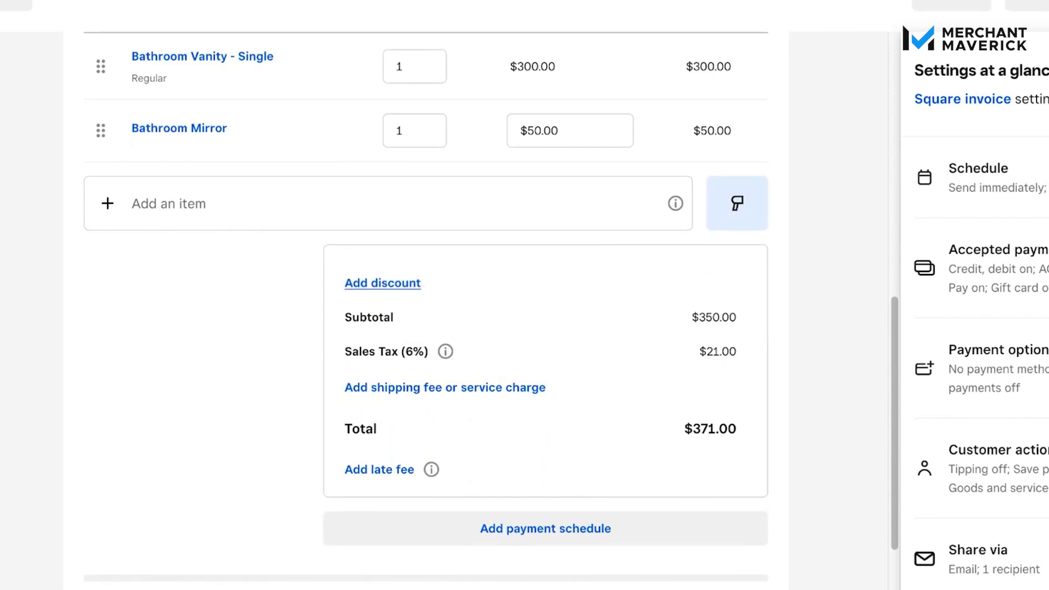
left_click(382, 282)
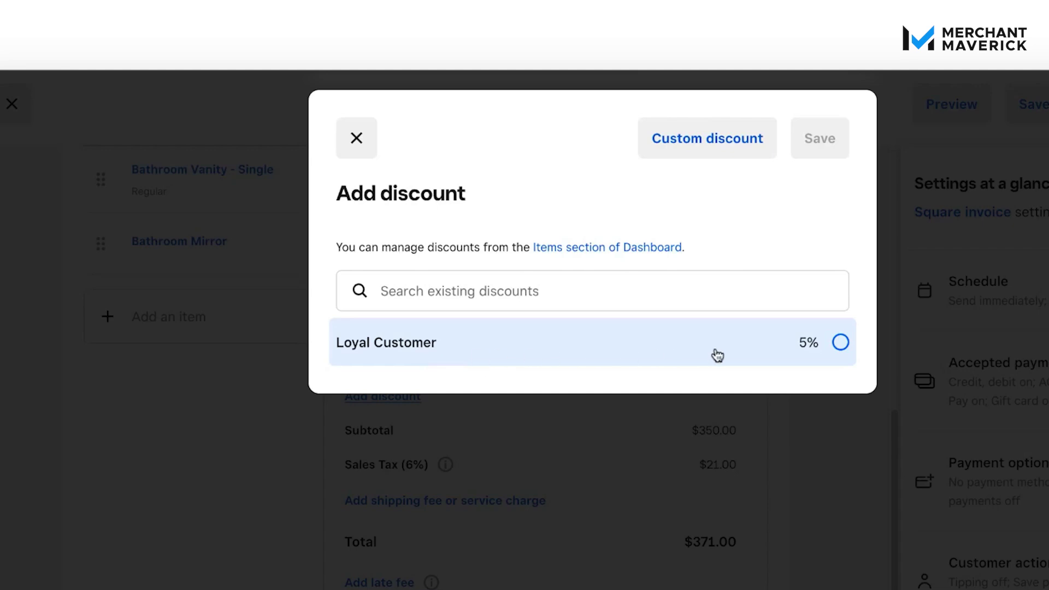
left_click(841, 343)
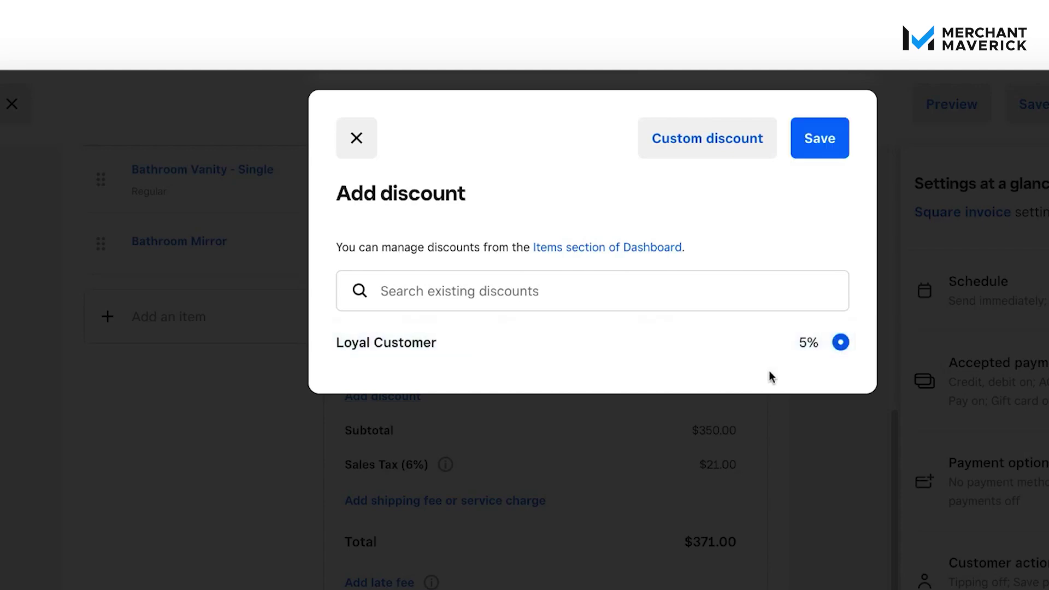
left_click(834, 159)
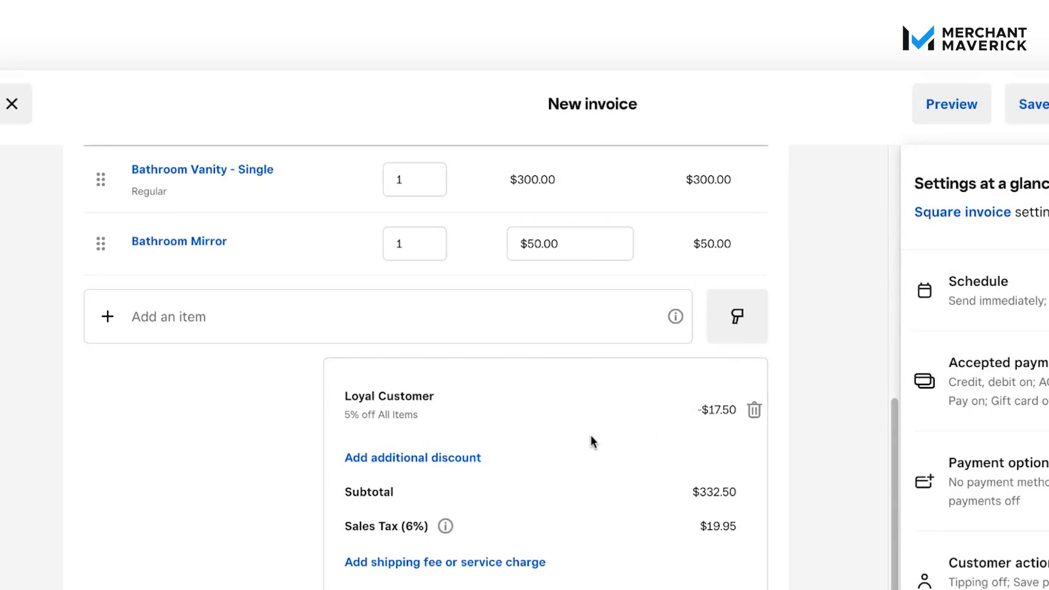
- Review the name, amount and type options for an additional custom discount, and close the discount dialog without adding one
left_click(437, 459)
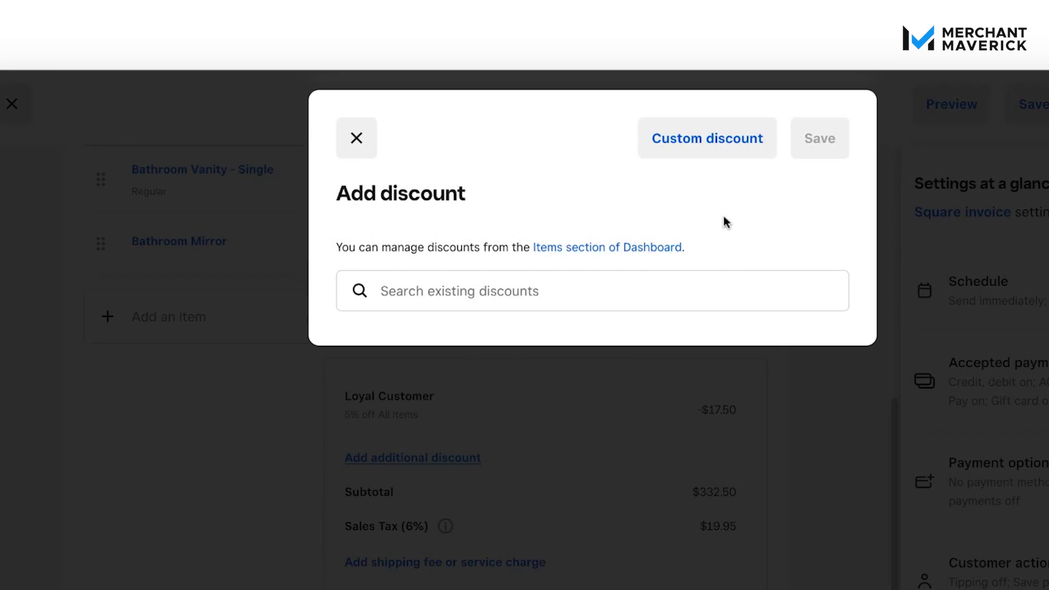
left_click(724, 146)
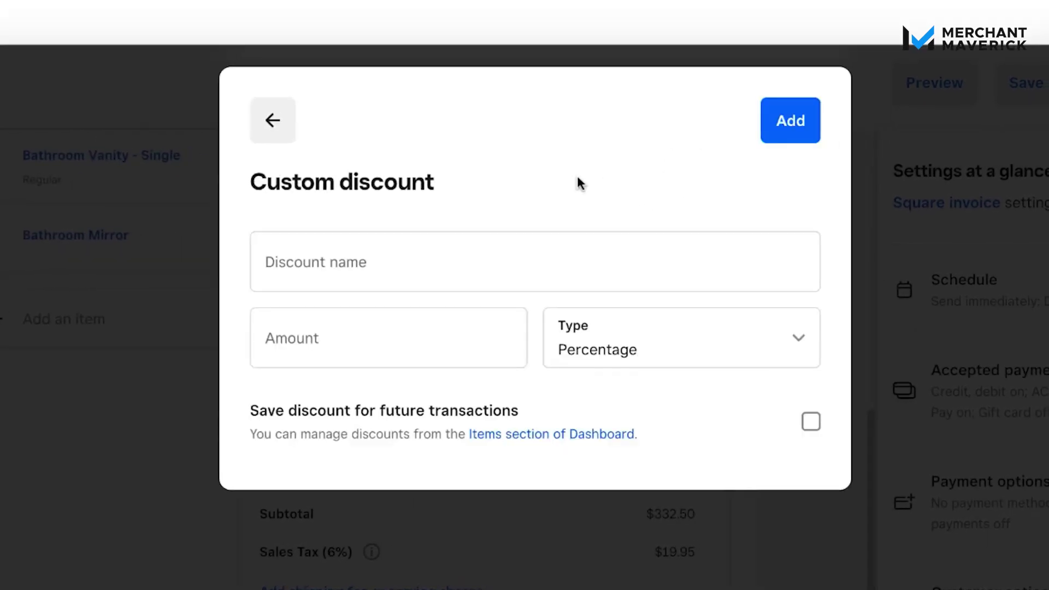
left_click(410, 261)
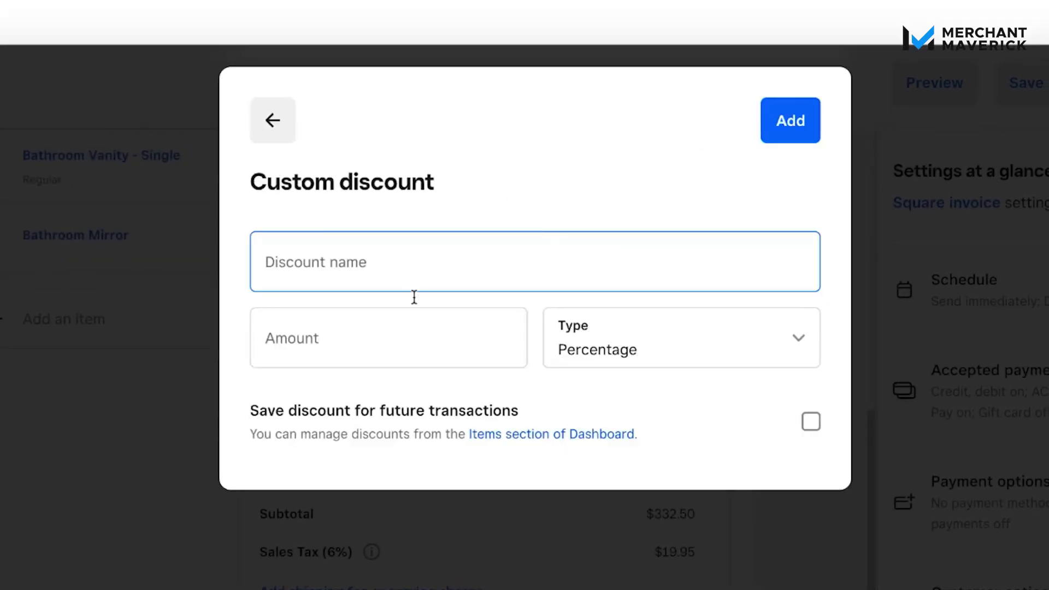
left_click(394, 356)
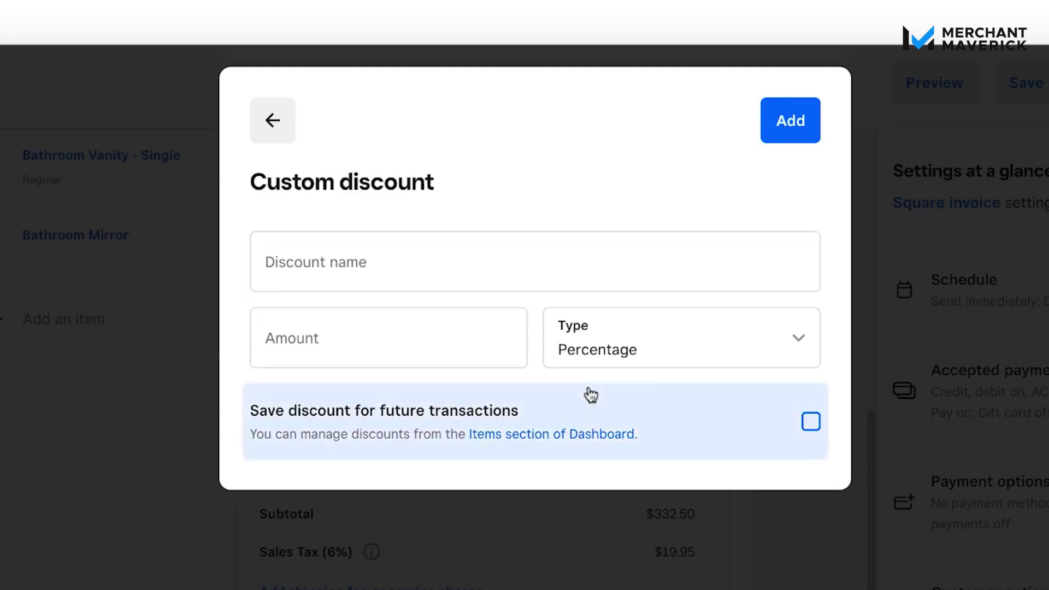
left_click(627, 368)
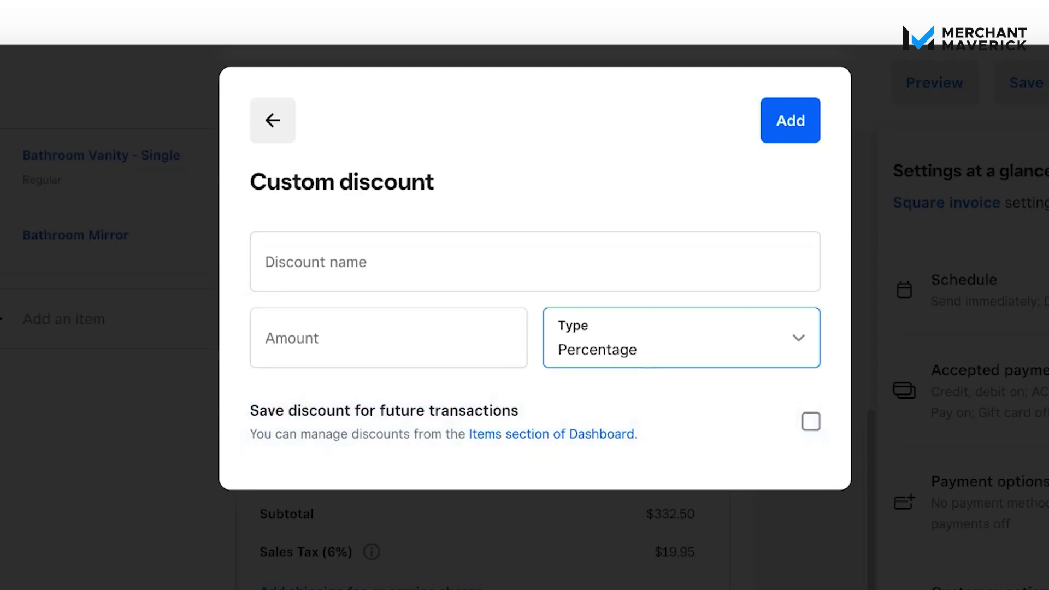
key("space")
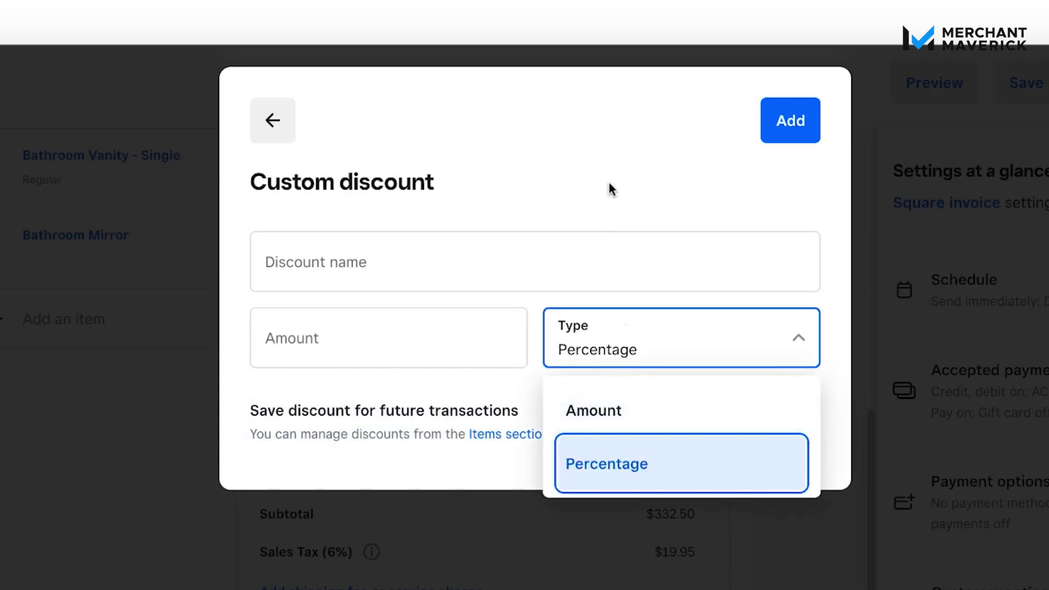
key("Return")
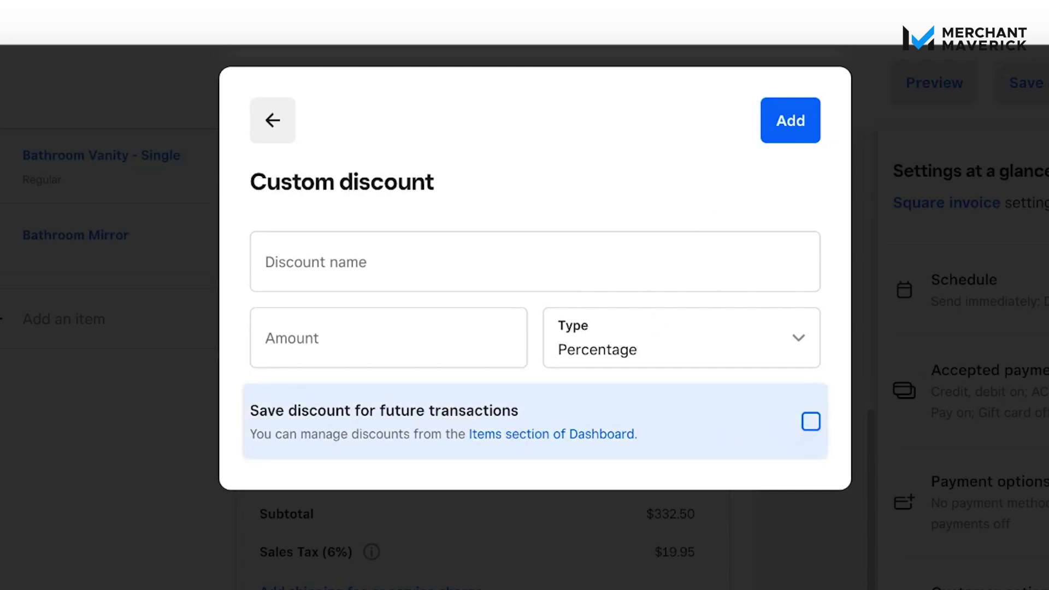
left_click(268, 131)
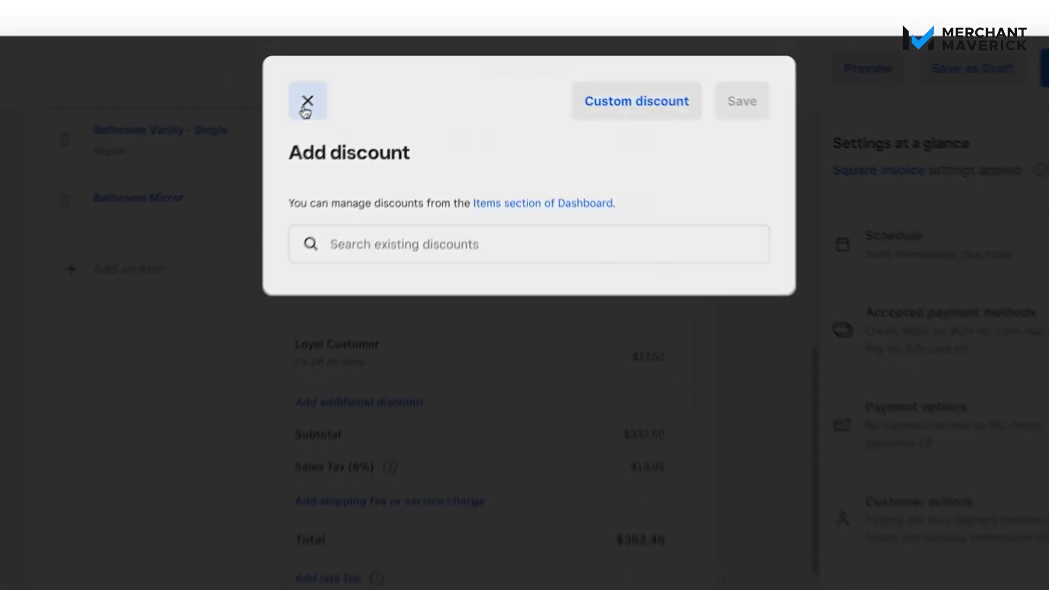
left_click(272, 134)
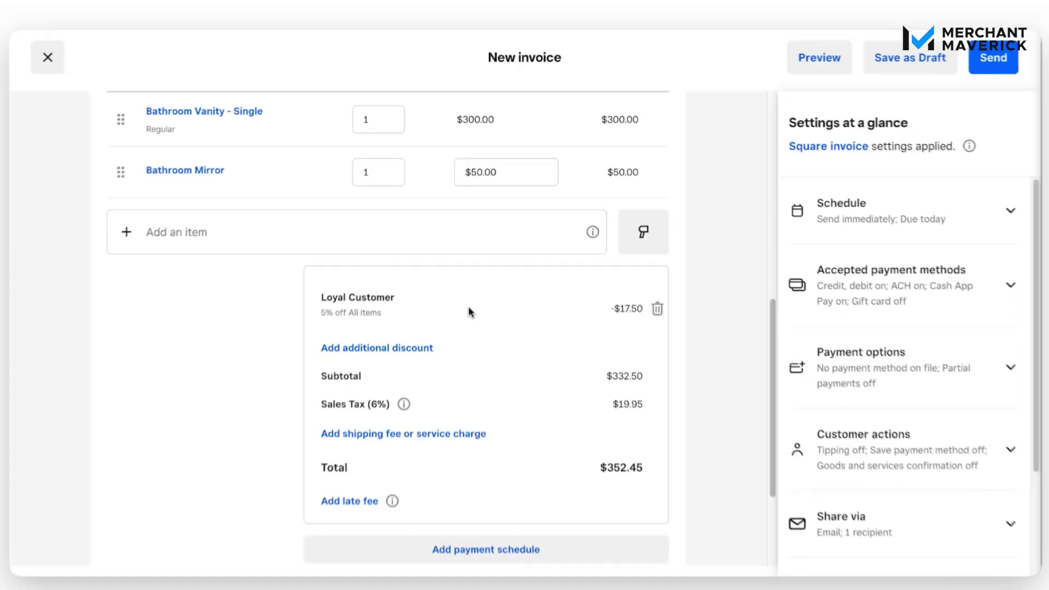
- Examine the sales tax line and its information note in the invoice's totals
scroll(468, 304, "down", 1)
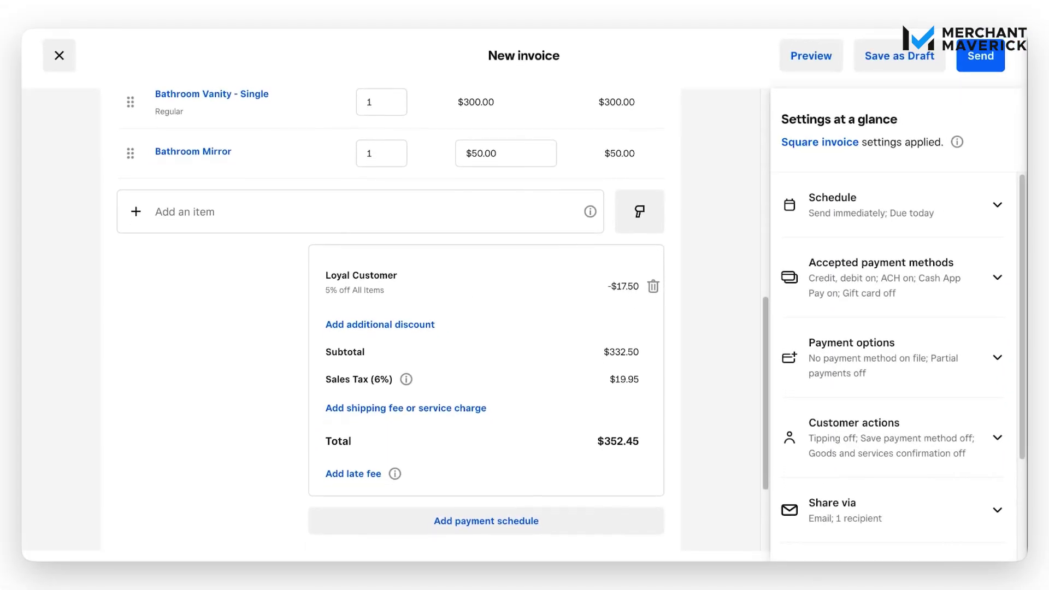
scroll(452, 297, "down", 1)
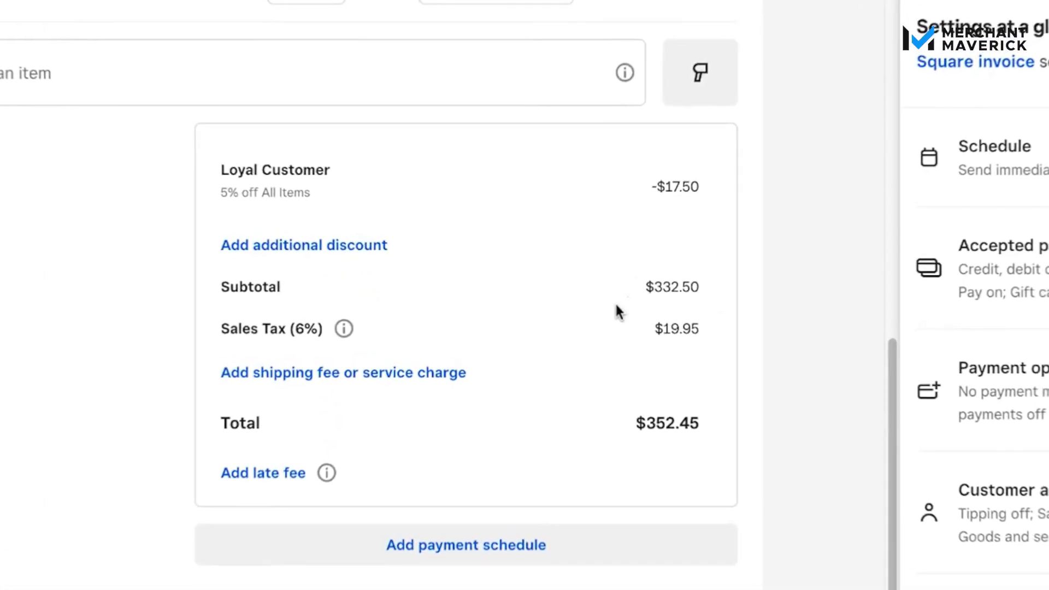
scroll(617, 303, "down", 1)
scroll(619, 310, "down", 1)
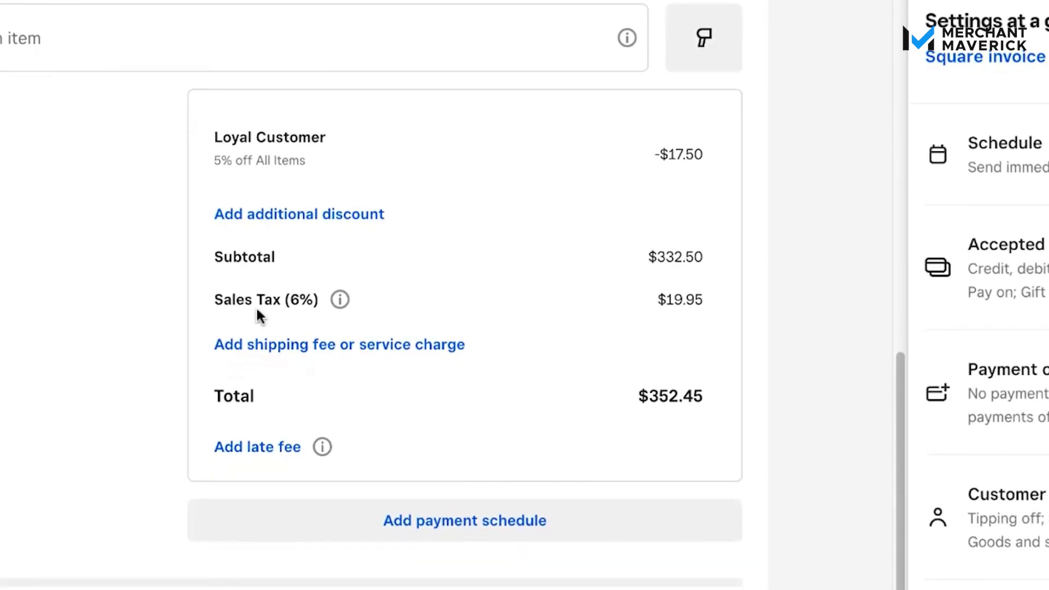
left_click(344, 306)
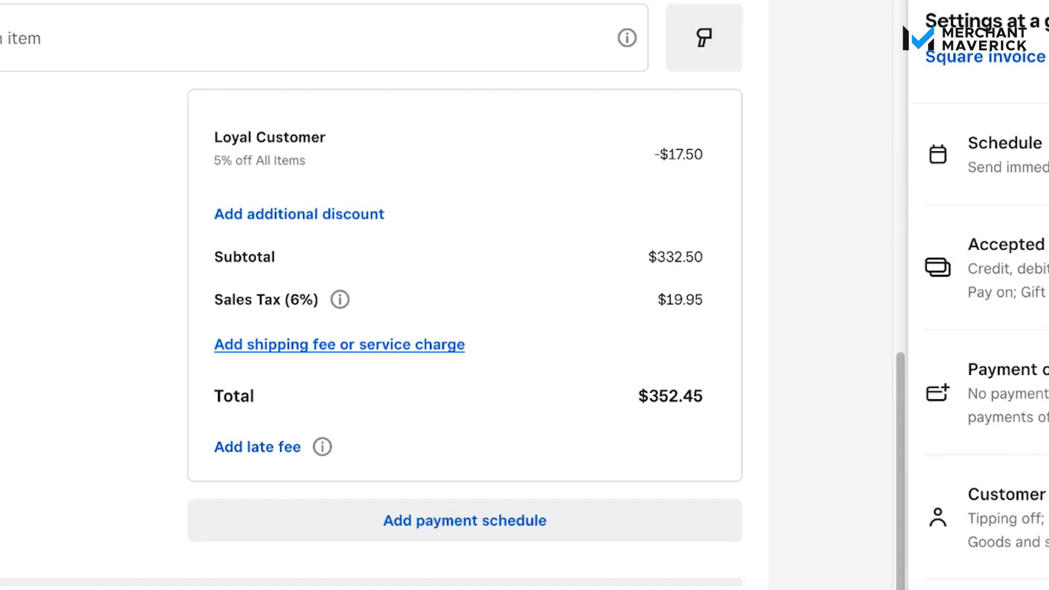
- Review the variable shipping fee and service charge options, and close the dialog without adding a fee
left_click(339, 344)
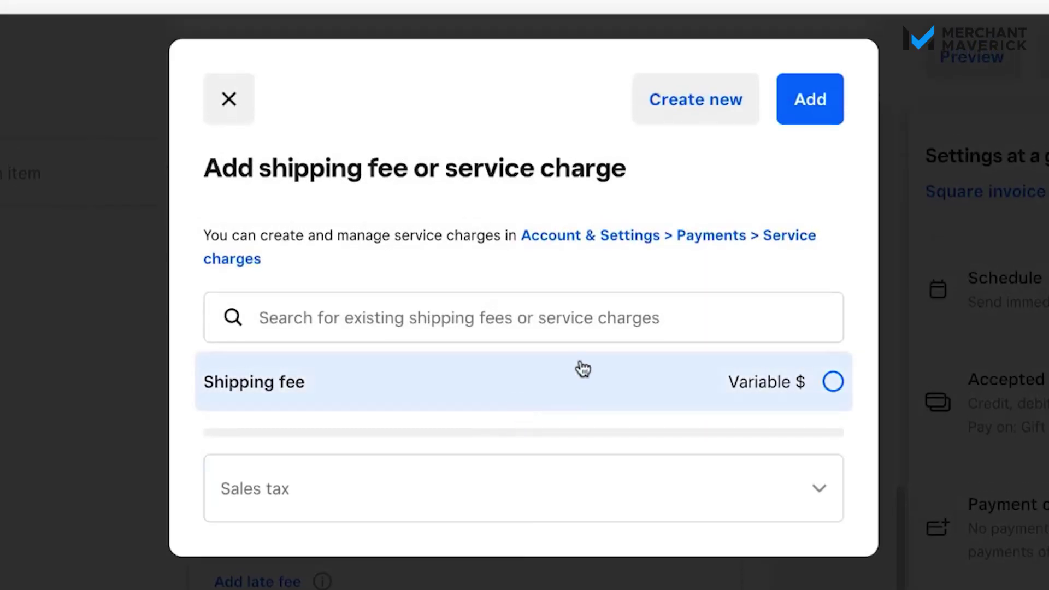
left_click(830, 381)
left_click(405, 482)
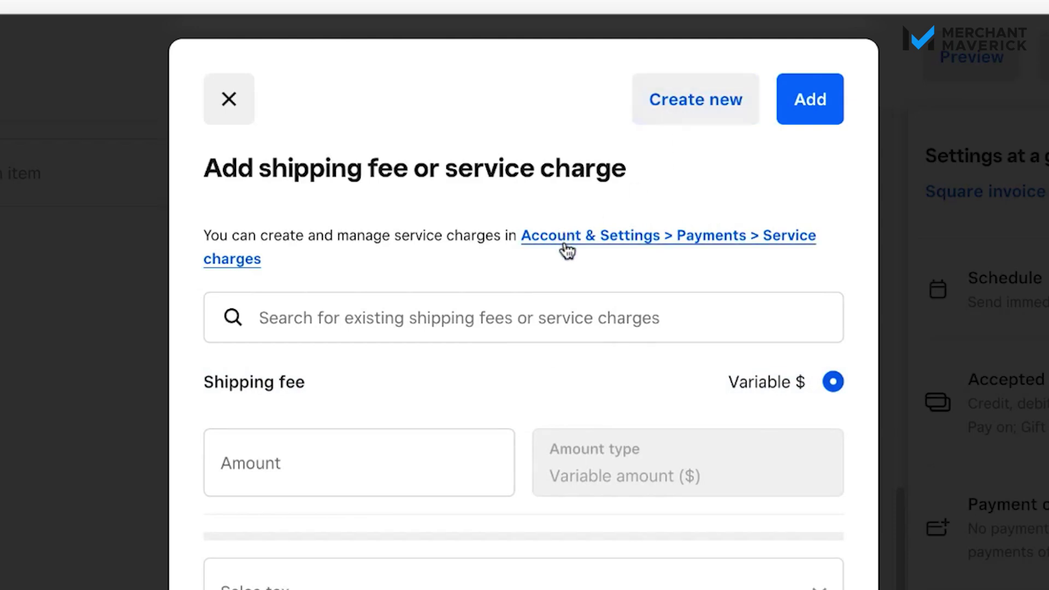
left_click(246, 110)
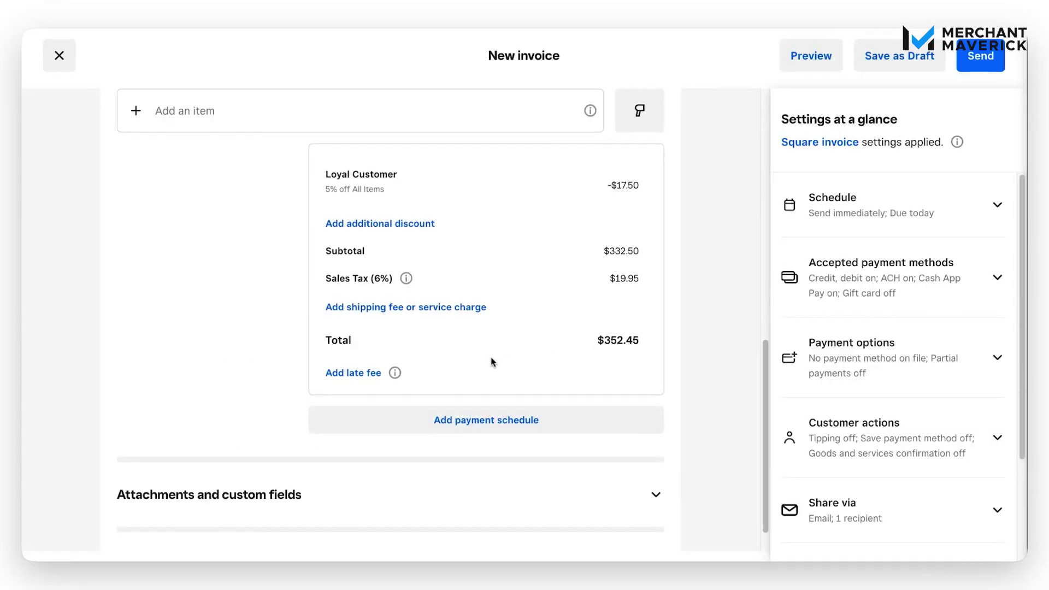
- Review the invoice's late fee options and its payment schedule and deposit options, closing both without adding anything
scroll(491, 363, "down", 1)
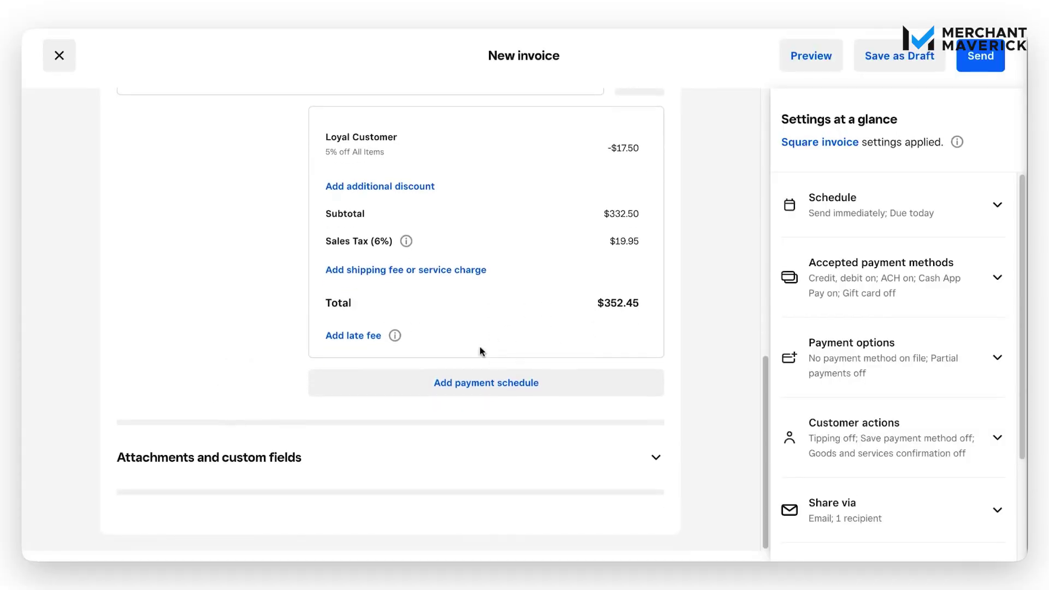
left_click(360, 337)
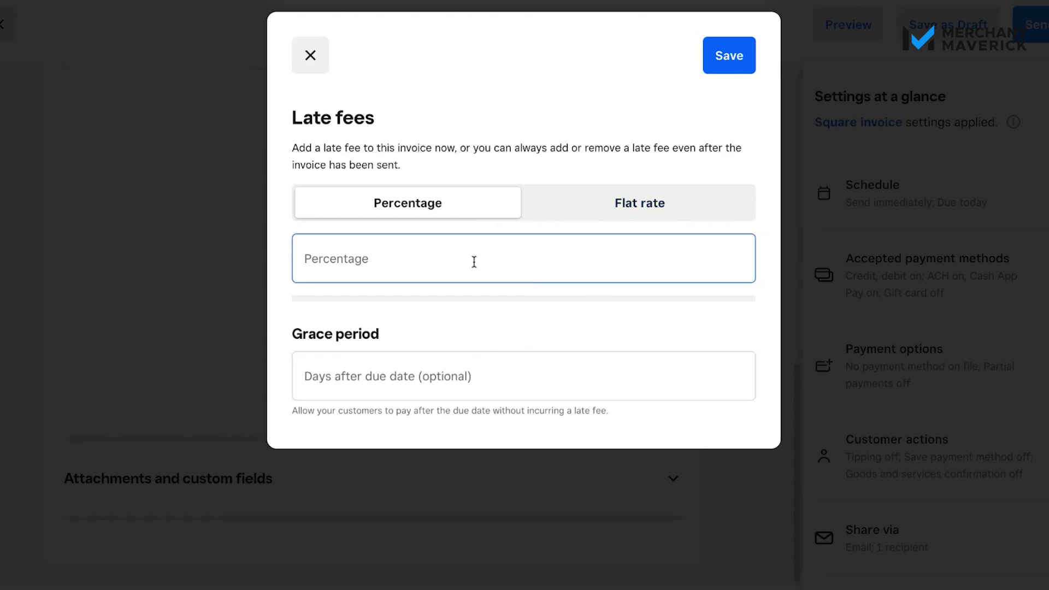
left_click(312, 56)
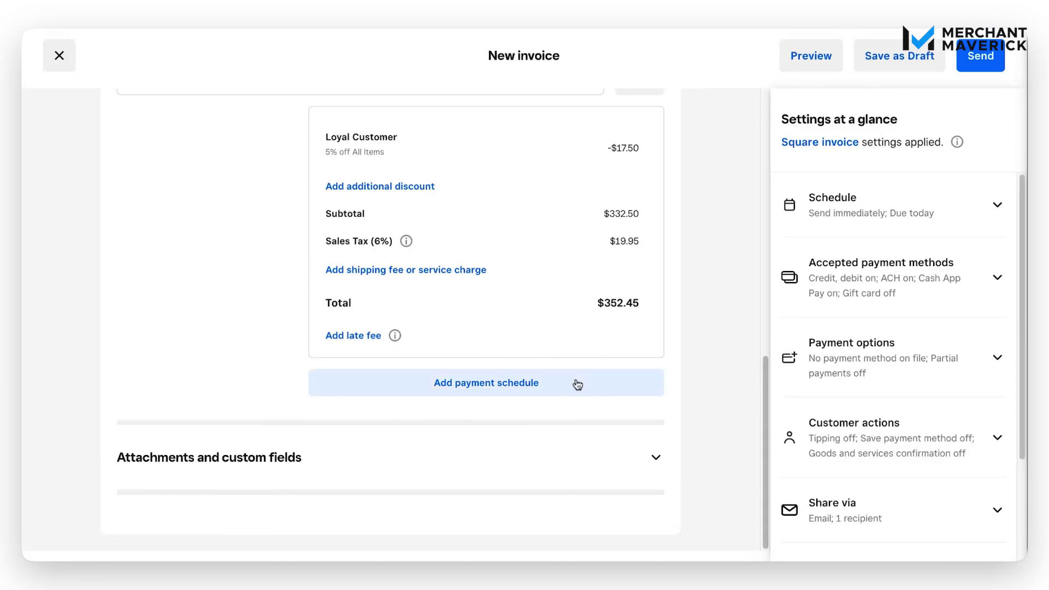
left_click(486, 382)
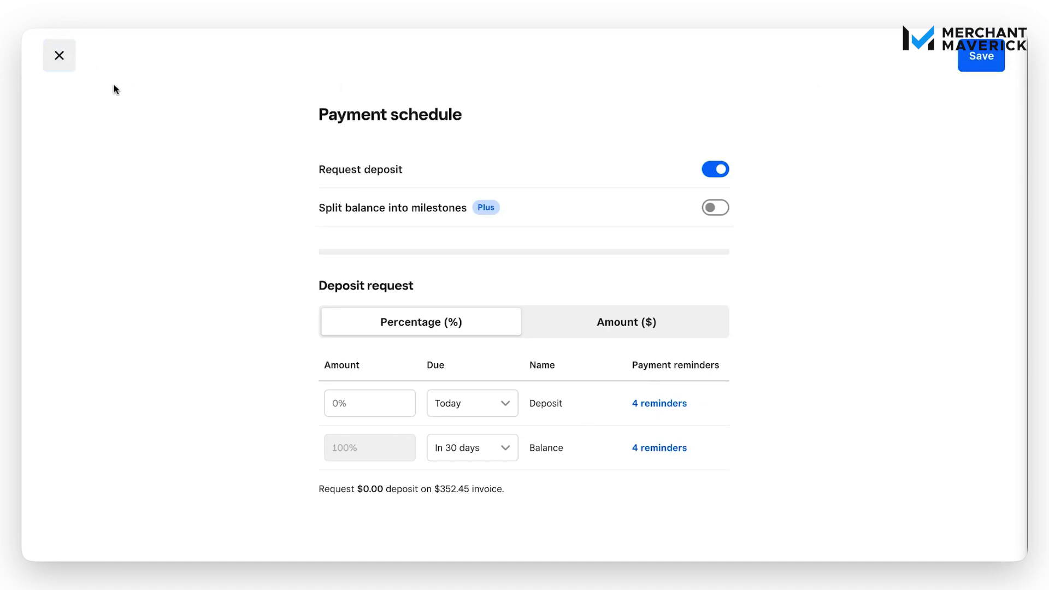
left_click(59, 56)
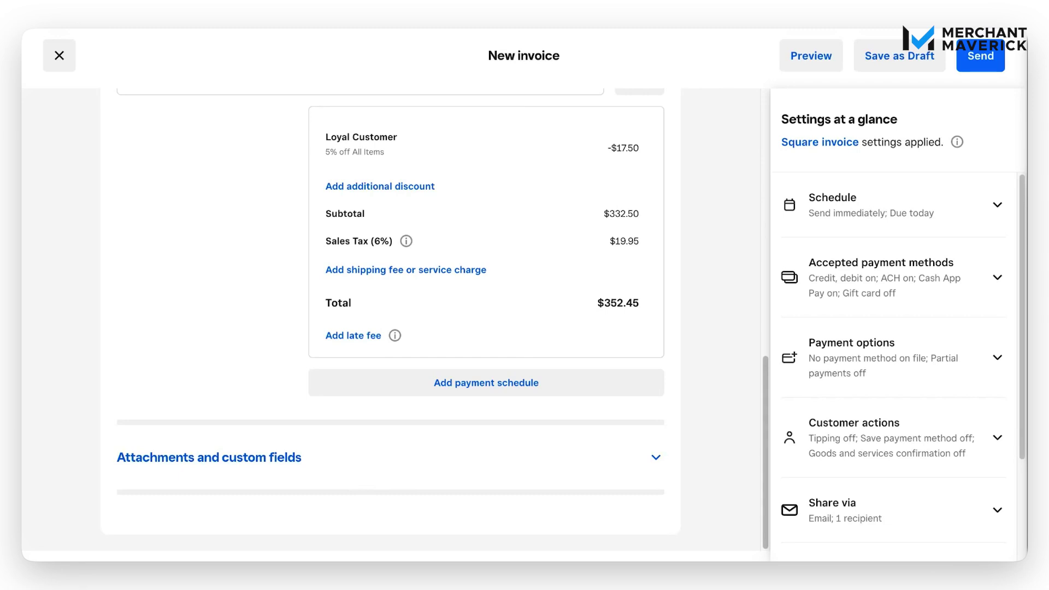
- Attach the existing "Completion of services" contract to the invoice under attachments and custom fields
left_click(368, 467)
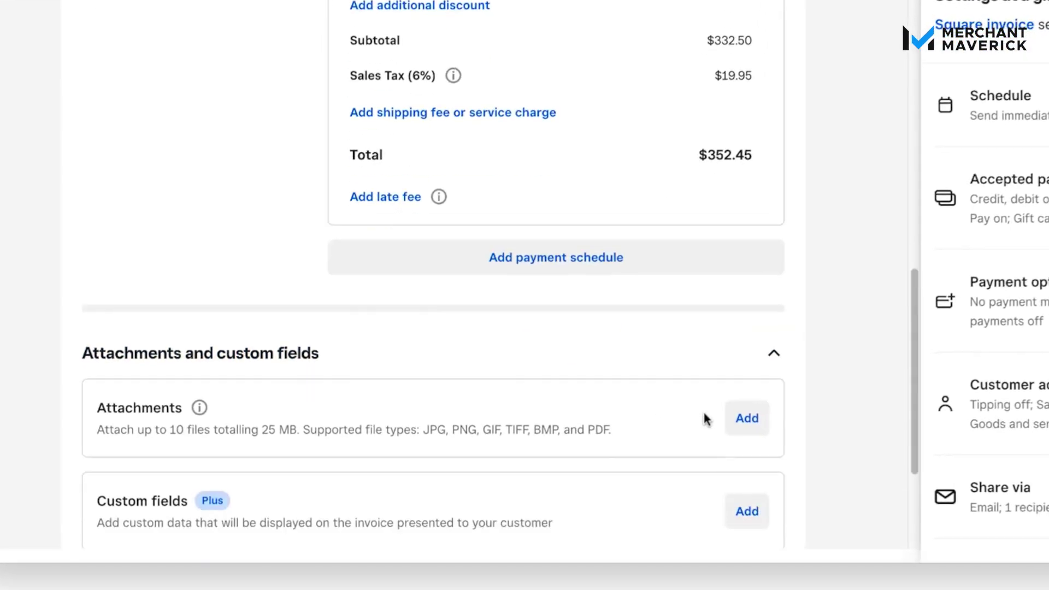
scroll(703, 411, "down", 4)
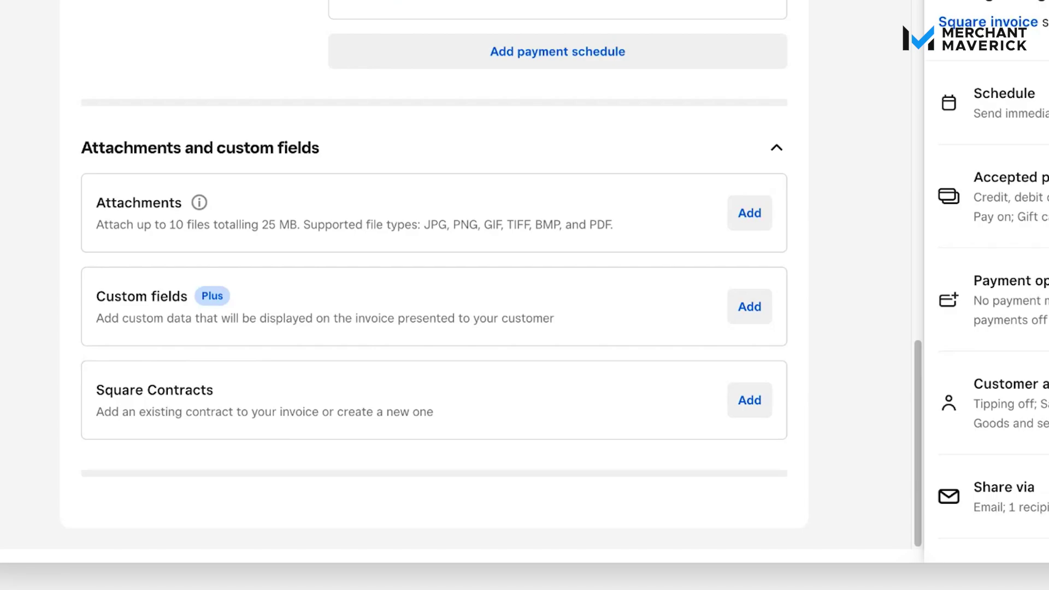
left_click(746, 401)
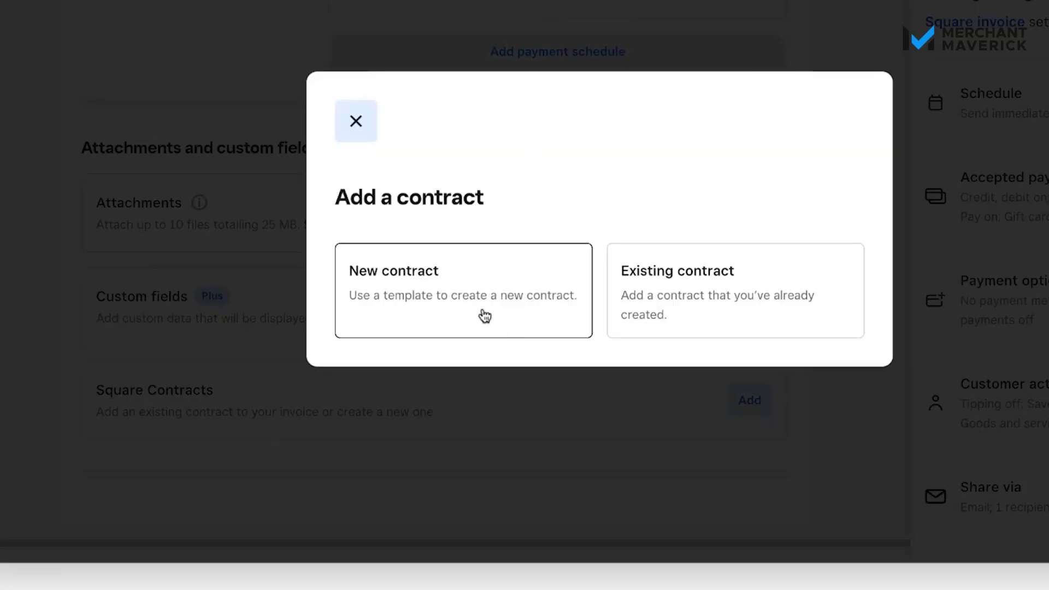
left_click(679, 314)
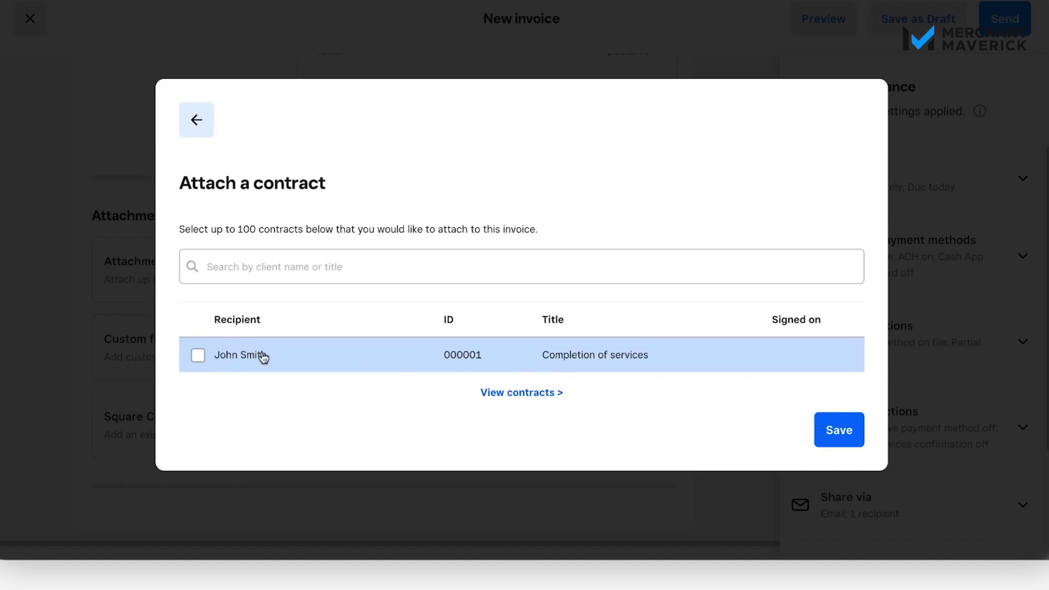
left_click(197, 356)
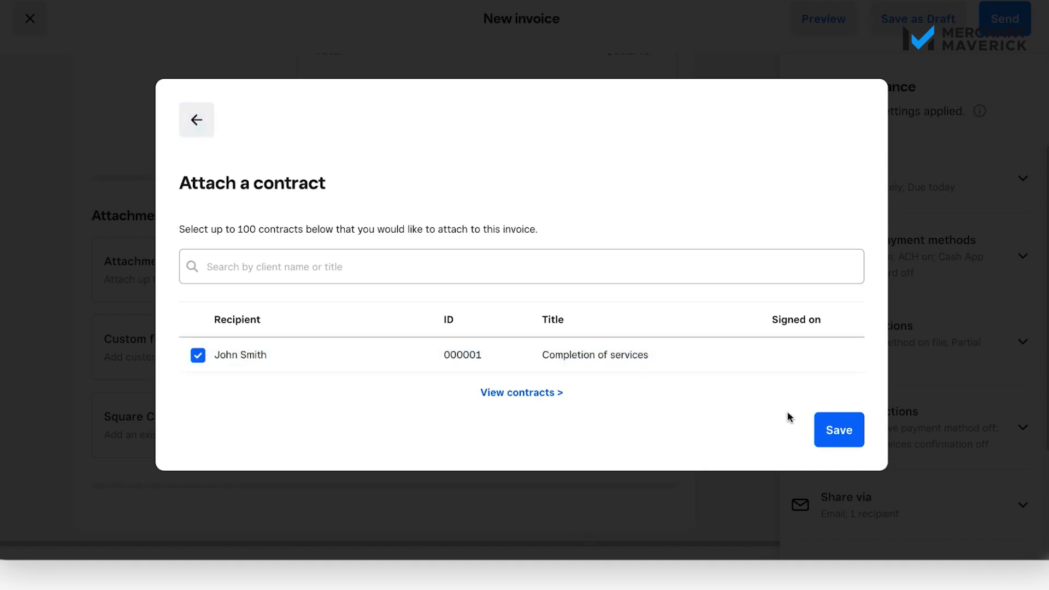
left_click(830, 429)
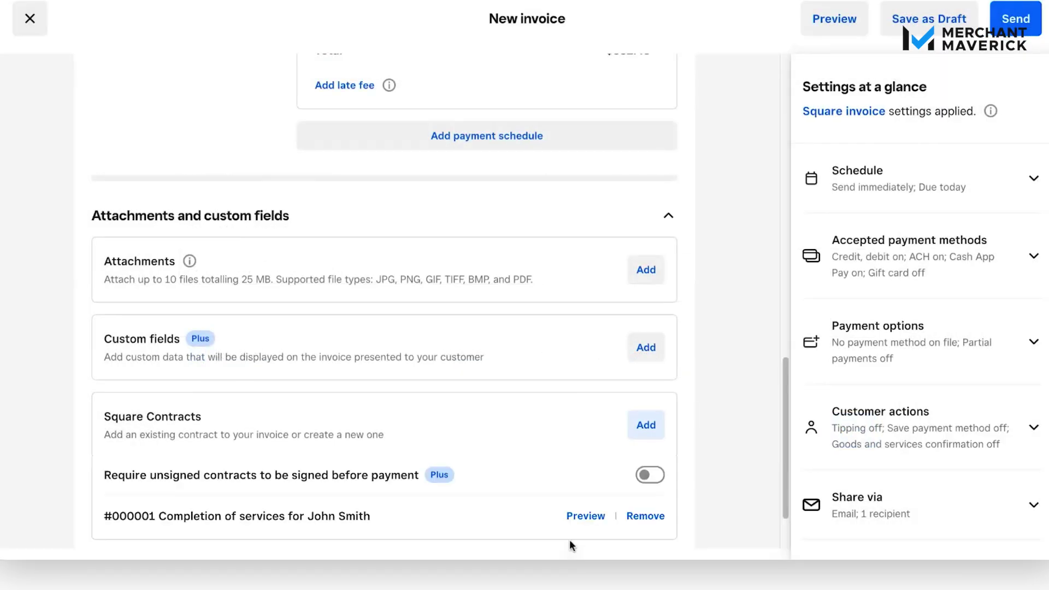
- Review the option requiring unsigned contracts to be signed before payment, and remove the attached contract from the invoice
scroll(530, 465, "down", 1)
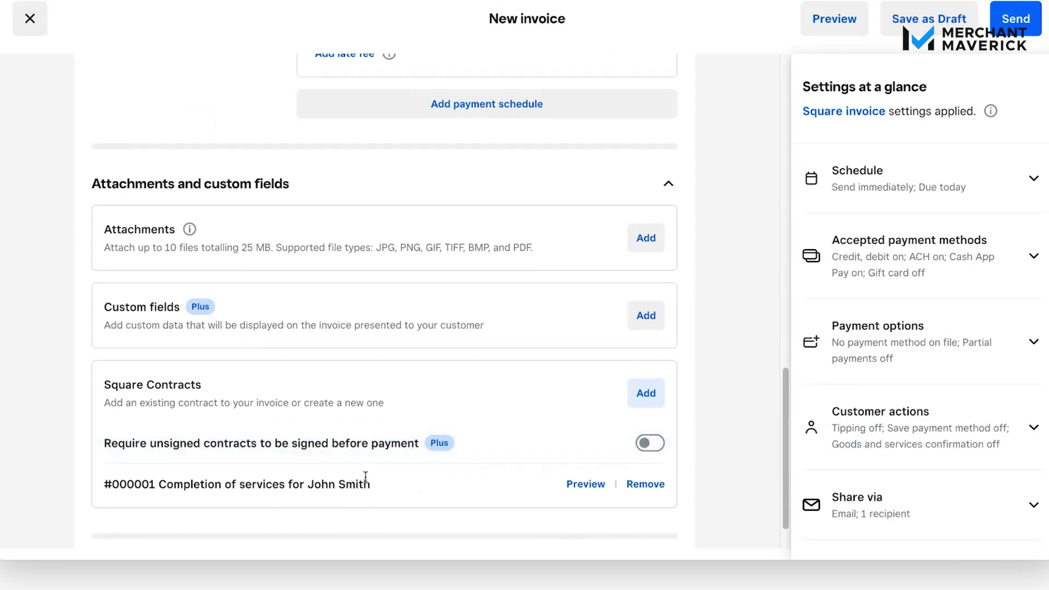
left_click(342, 464)
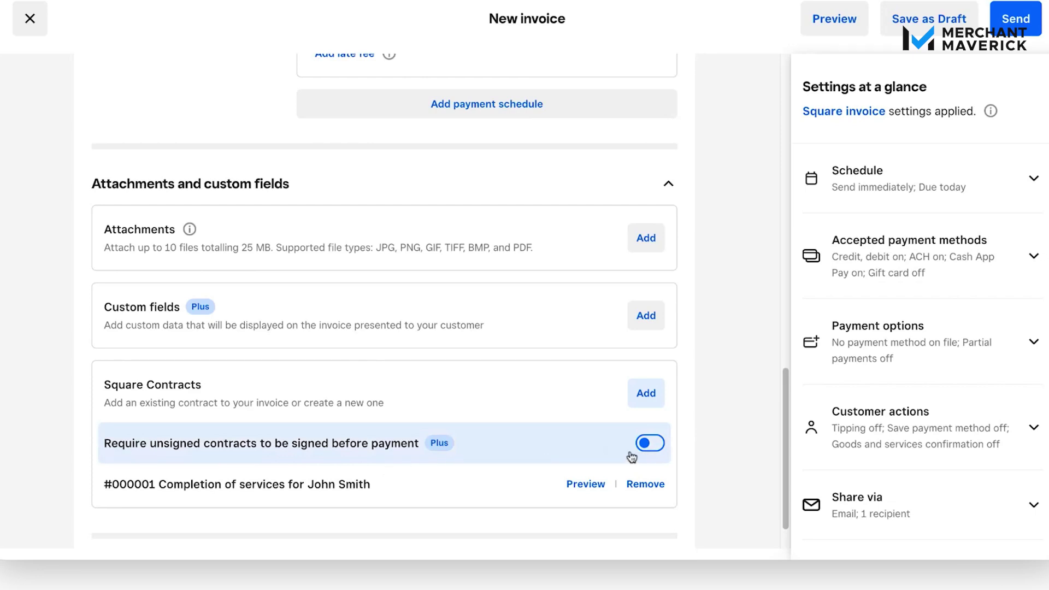
left_click(553, 460)
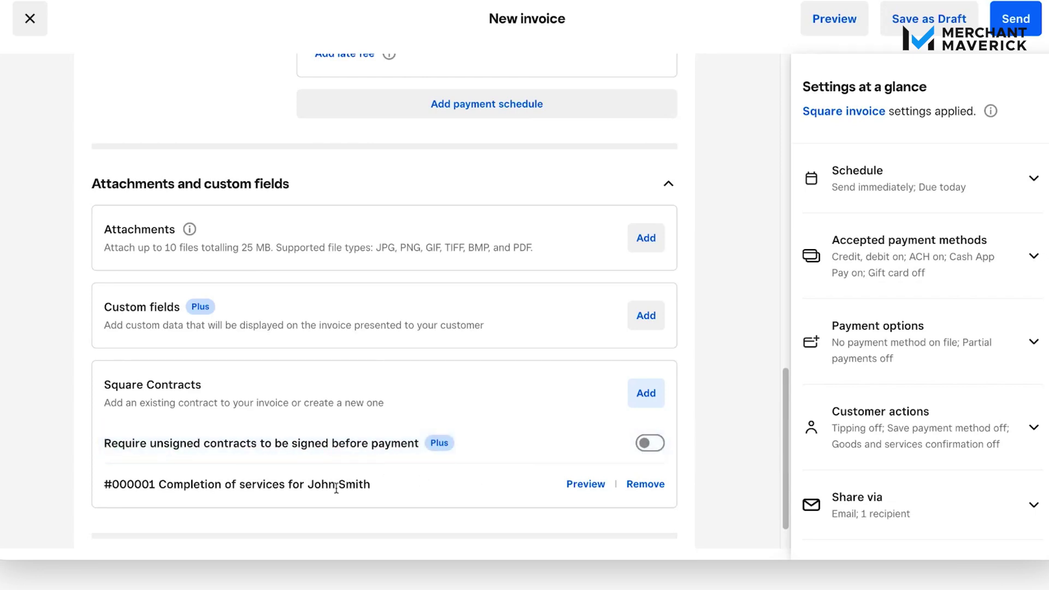
scroll(315, 490, "down", 1)
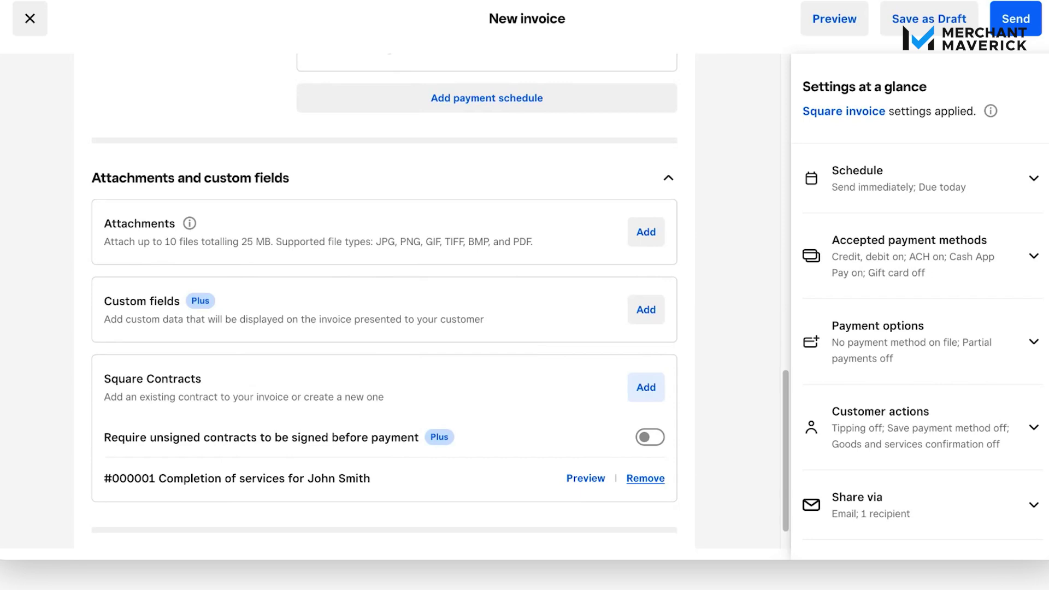
left_click(645, 478)
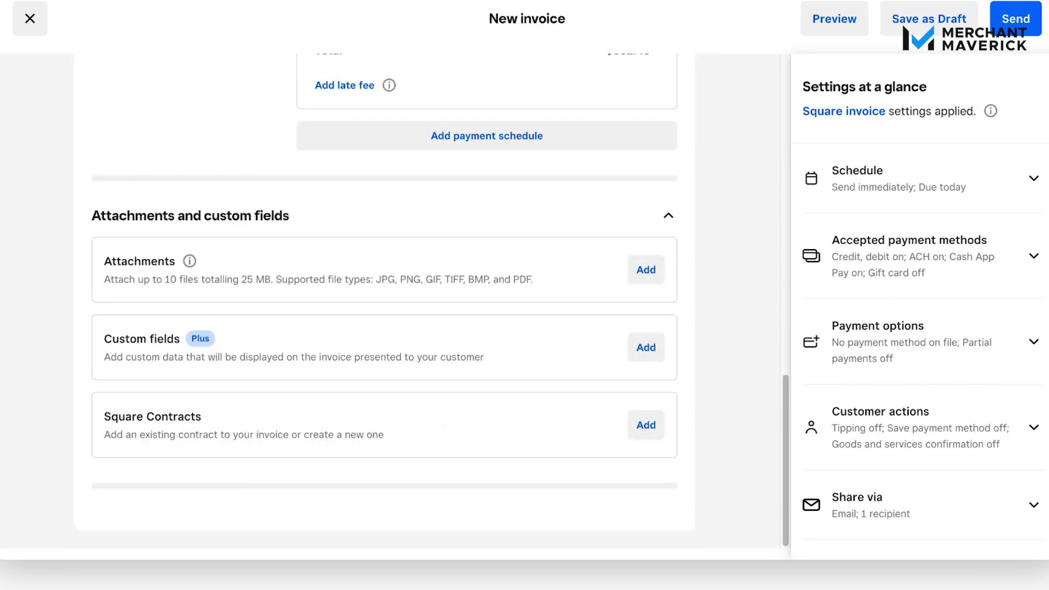
- Preview the invoice in the client view and examine its header, customer details, line items, discount, tax and total
scroll(732, 453, "up", 1)
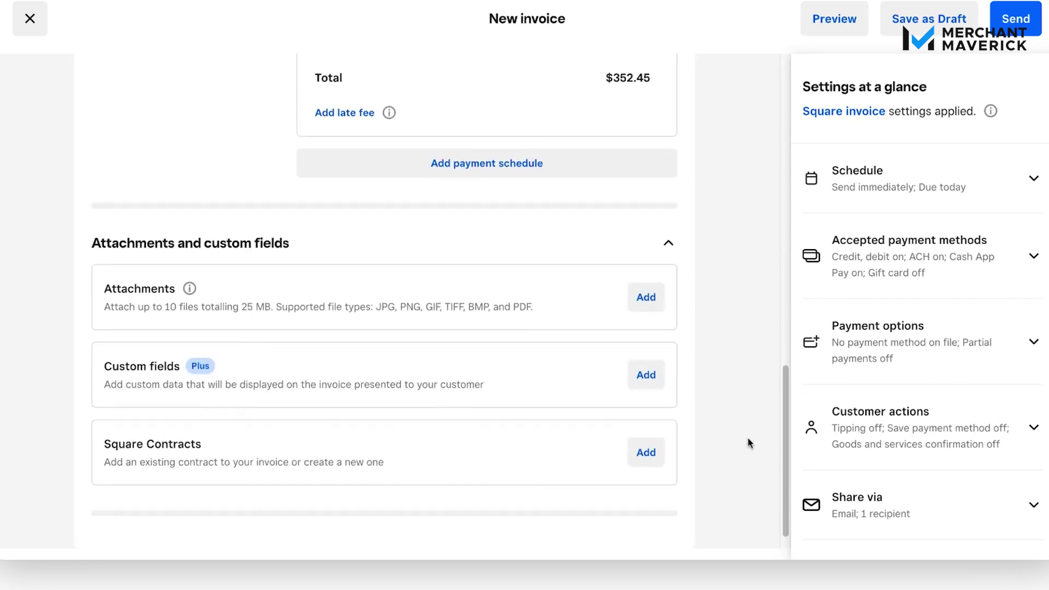
scroll(748, 442, "up", 9)
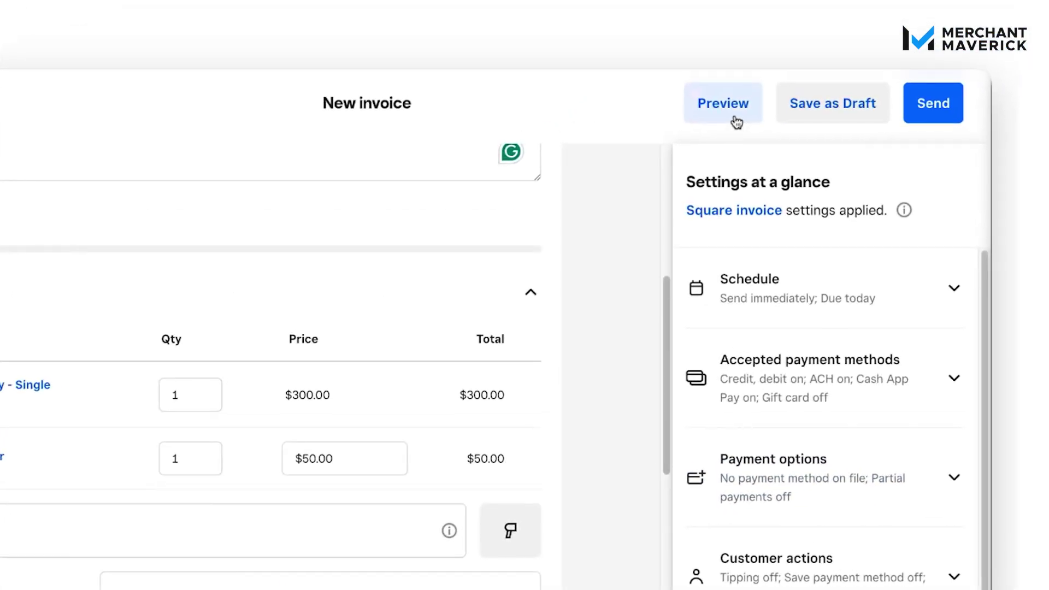
left_click(735, 117)
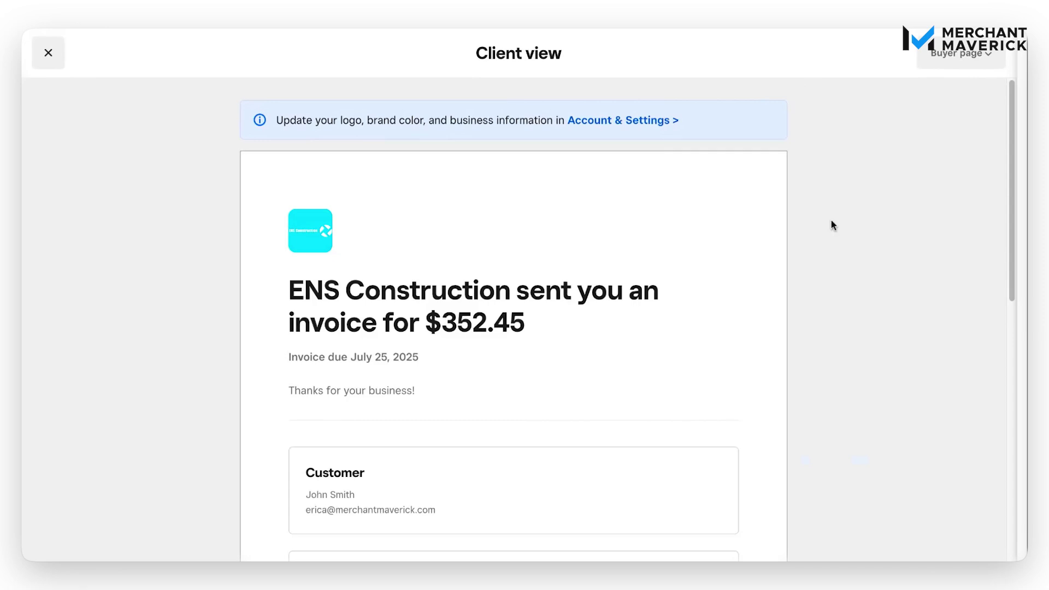
scroll(831, 224, "down", 1)
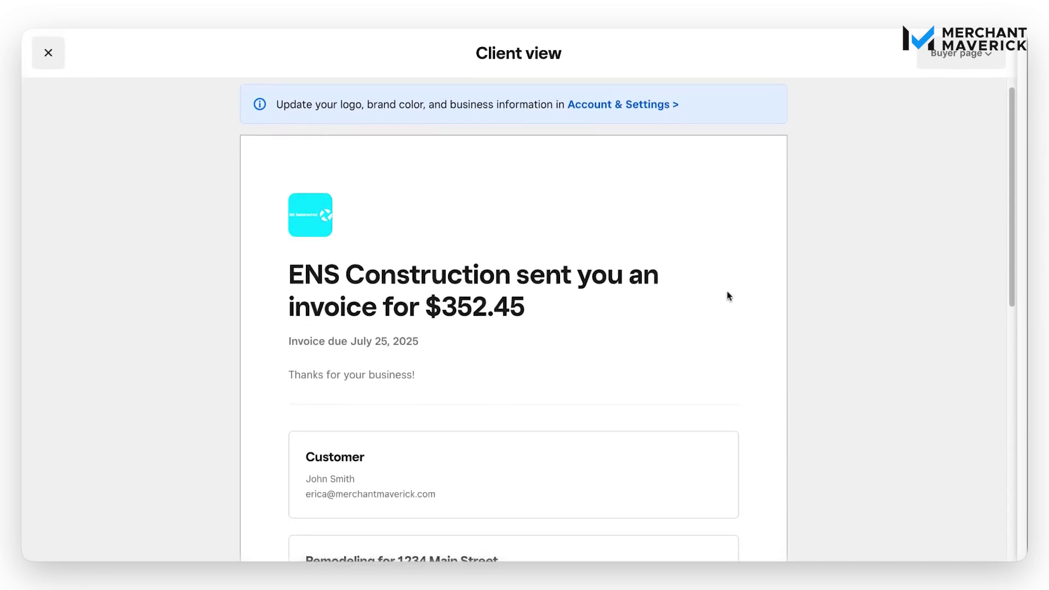
scroll(671, 294, "down", 3)
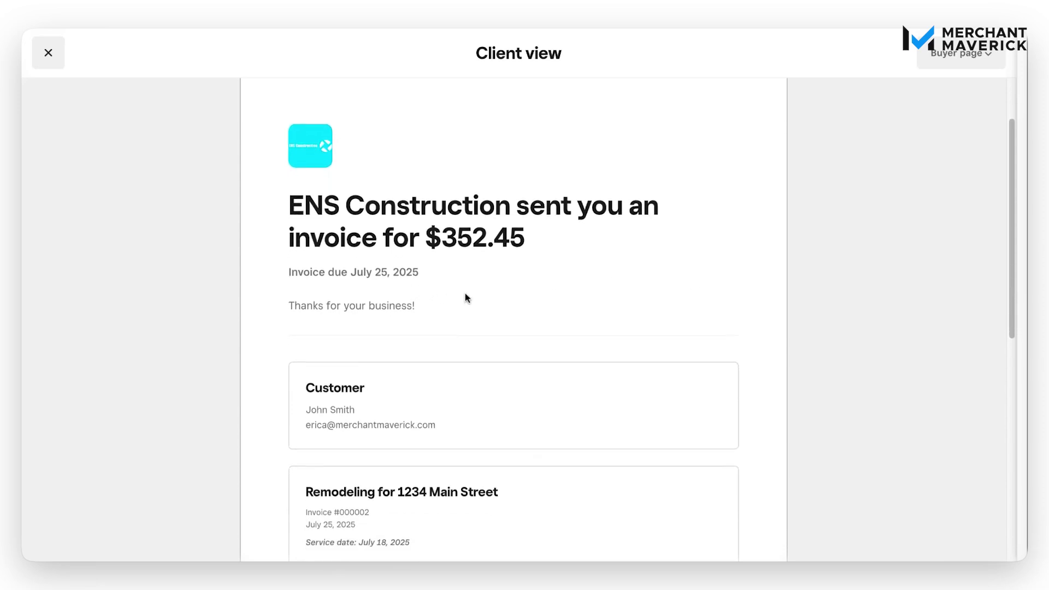
scroll(652, 319, "down", 5)
scroll(654, 323, "down", 2)
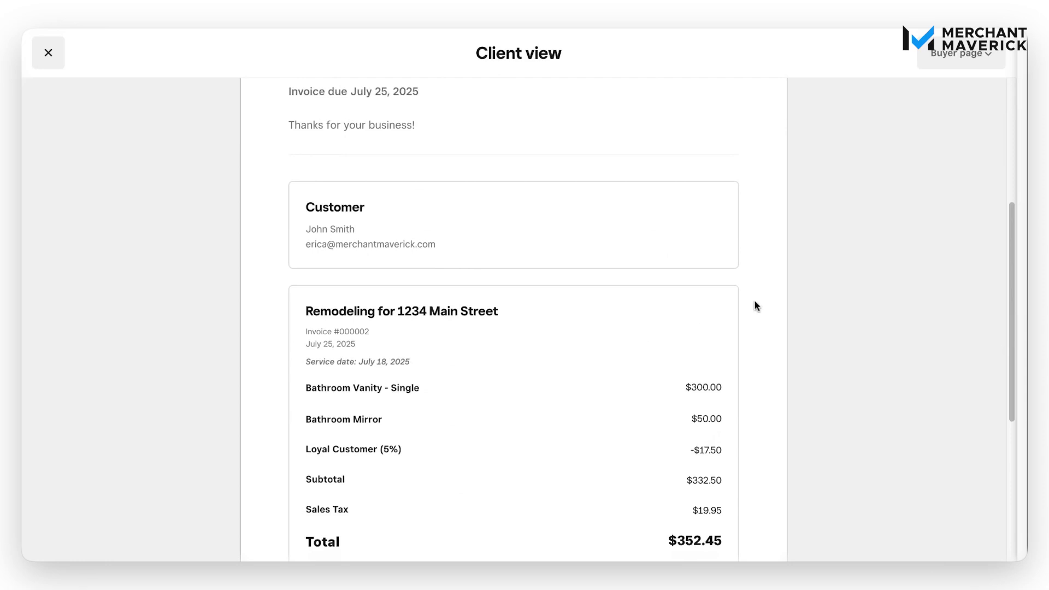
scroll(830, 286, "down", 3)
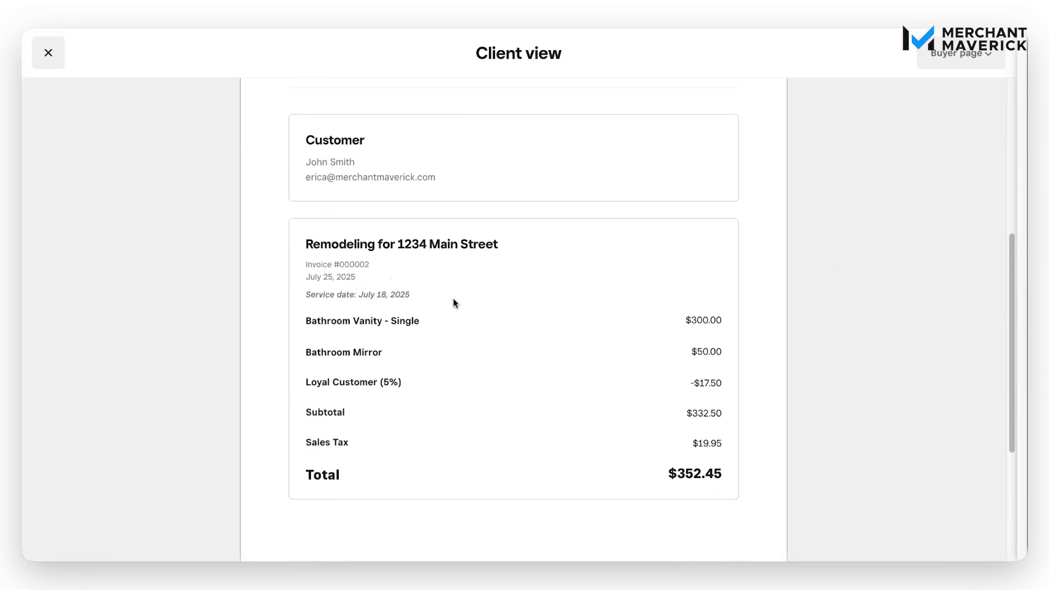
scroll(589, 286, "down", 1)
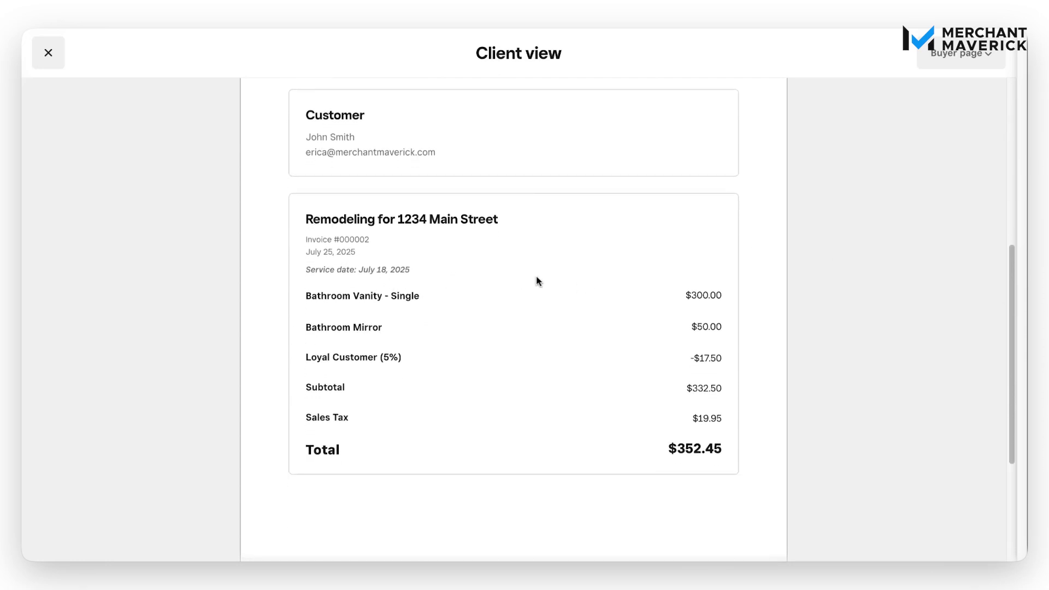
scroll(786, 270, "down", 2)
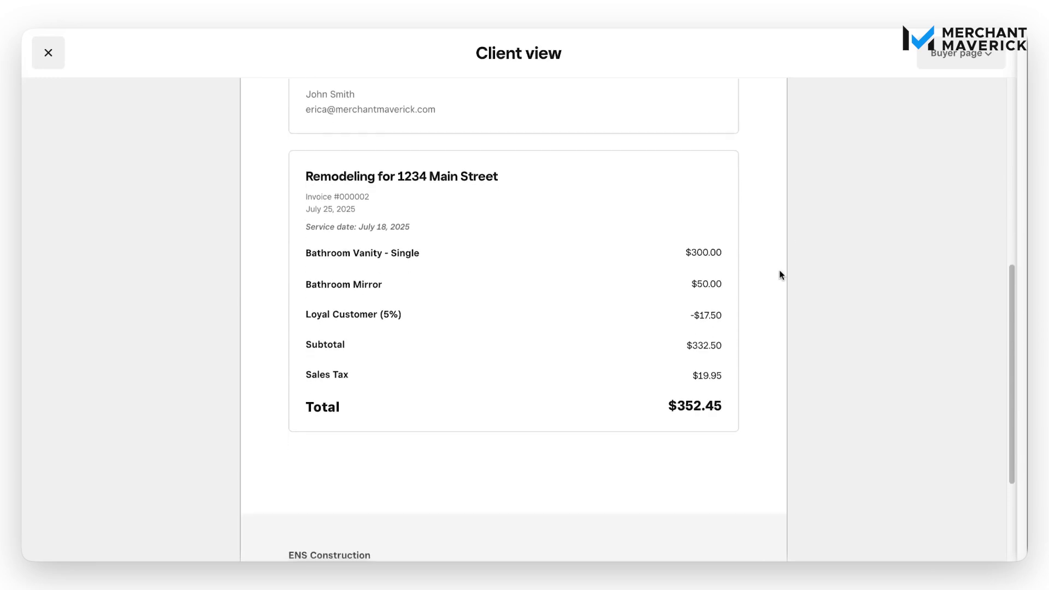
scroll(510, 344, "down", 1)
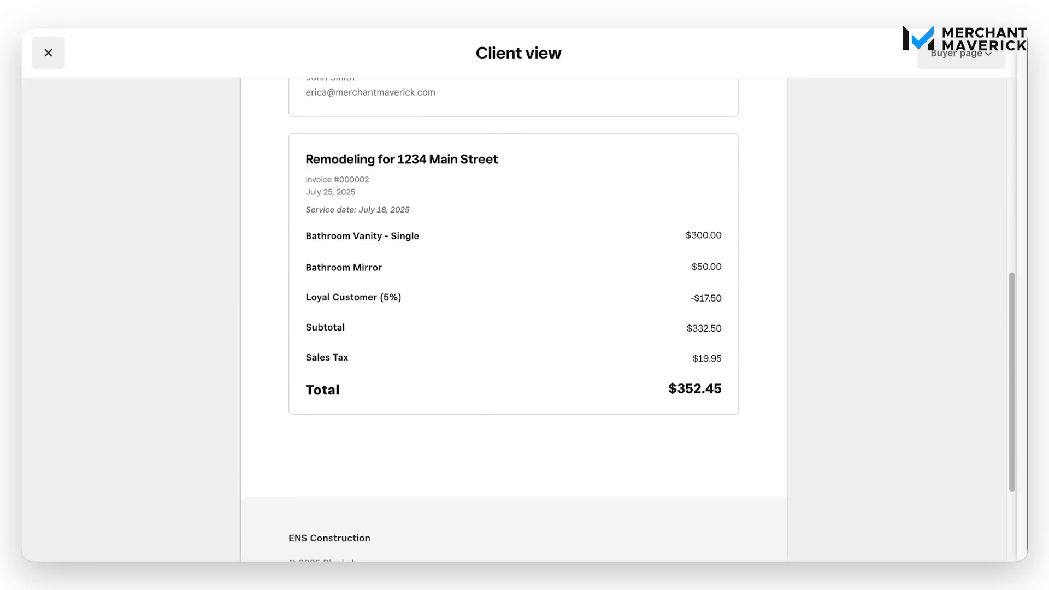
scroll(696, 333, "down", 1)
scroll(695, 332, "up", 4)
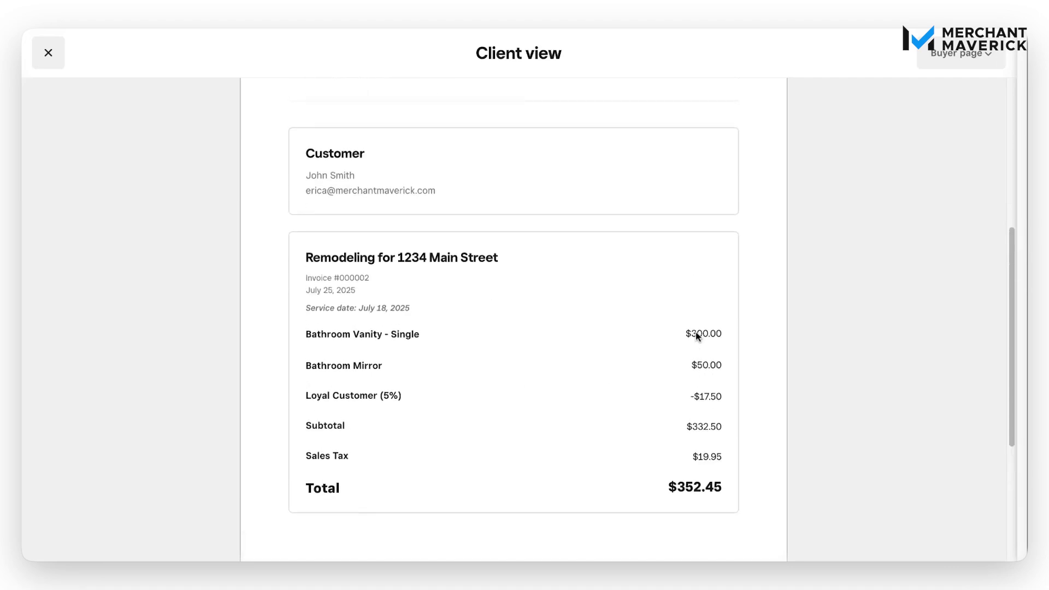
scroll(696, 332, "up", 10)
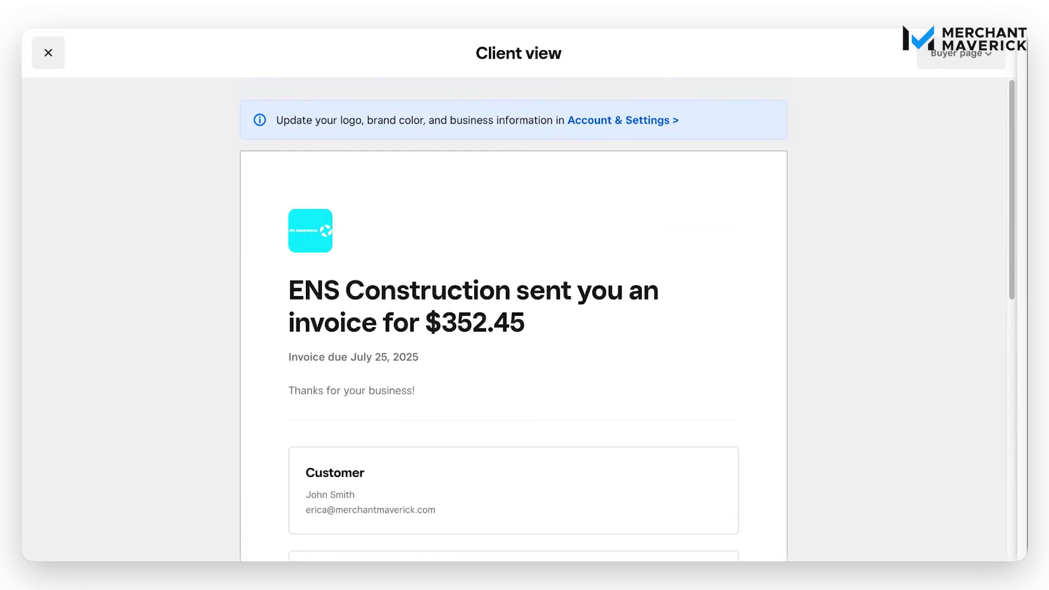
- Review the brand's logo and color editing options in the account settings, and close the branding editor without changing them
left_click(634, 126)
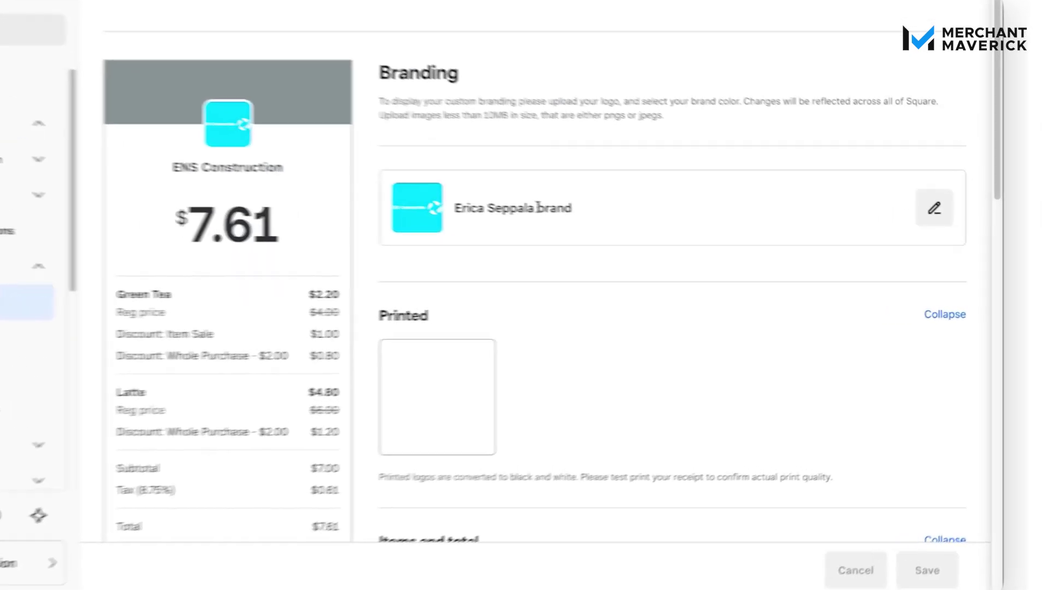
left_click(913, 207)
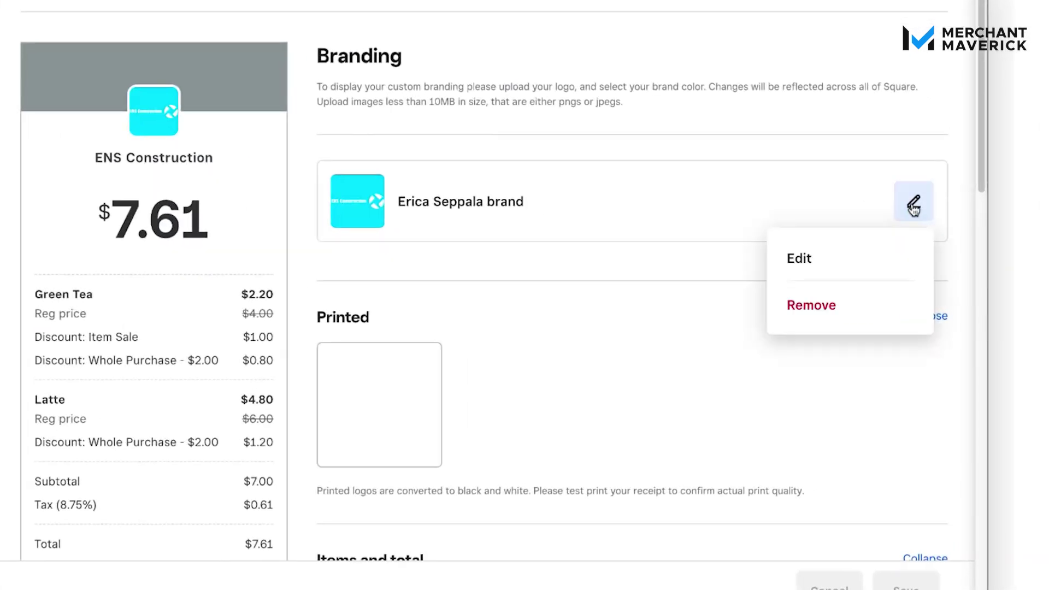
left_click(810, 271)
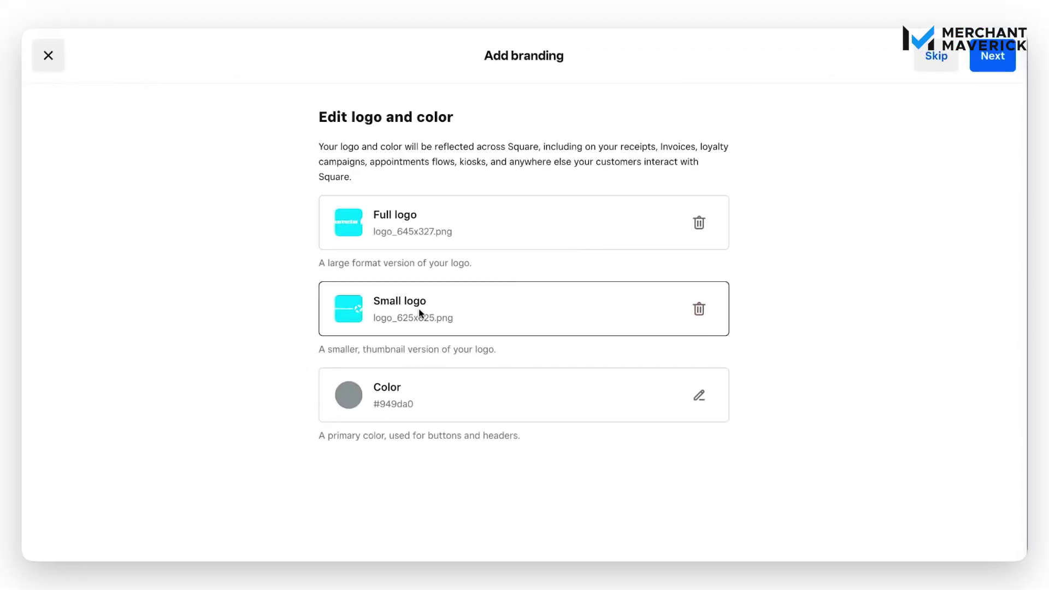
left_click(698, 395)
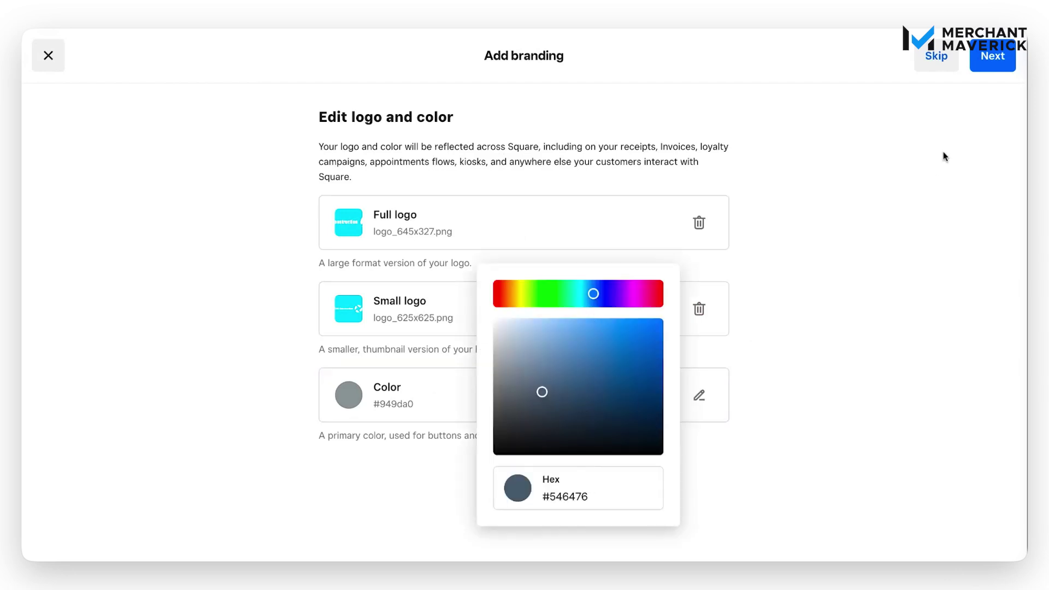
left_click(55, 53)
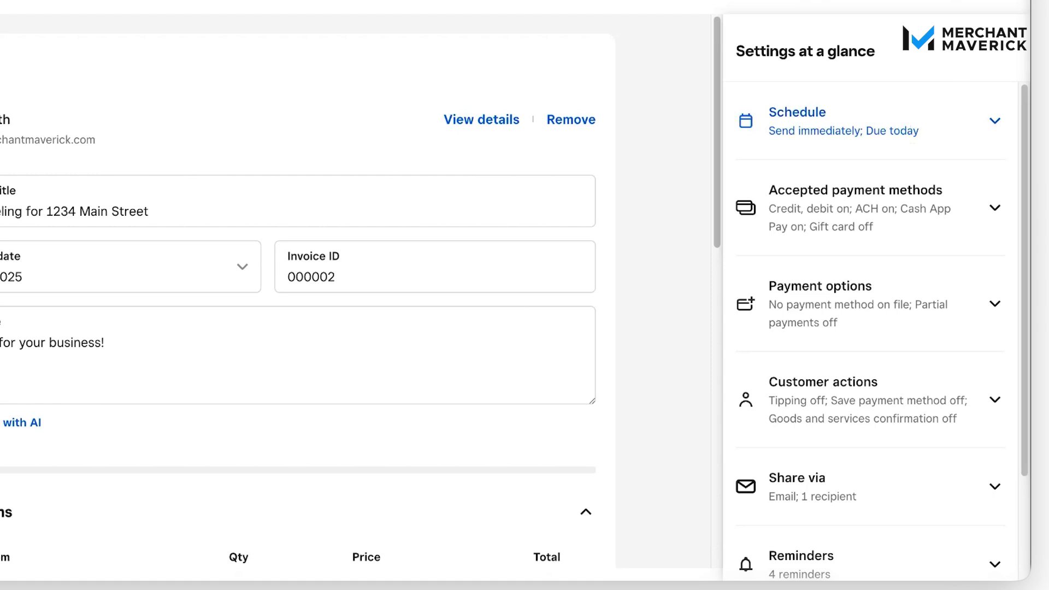
- Review the send-date options in the invoice schedule, including the August 2025 calendar, without changing the send date
left_click(943, 143)
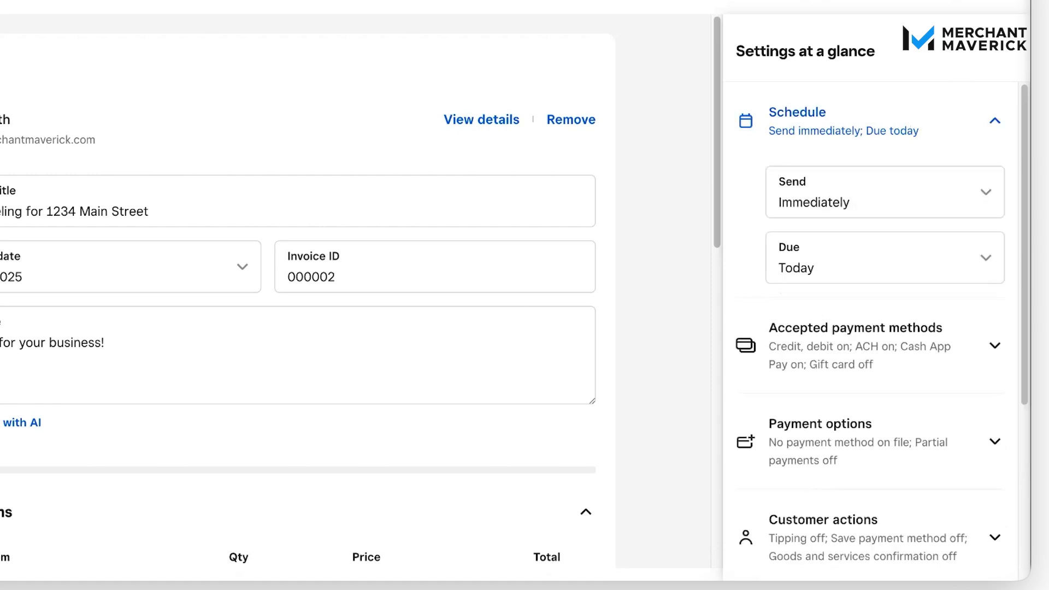
scroll(943, 145, "down", 1)
left_click(937, 164)
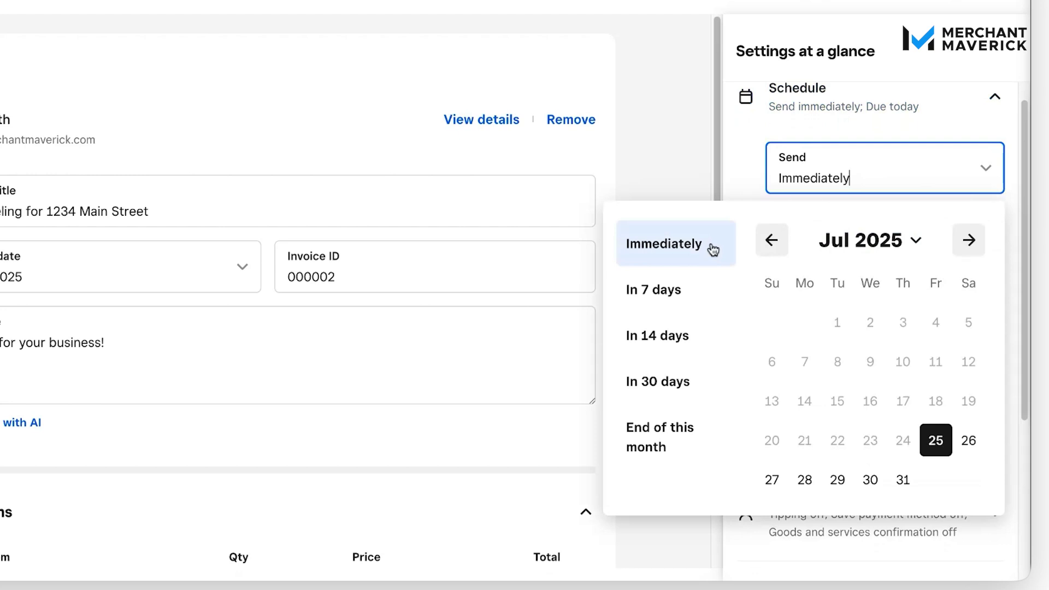
left_click(969, 241)
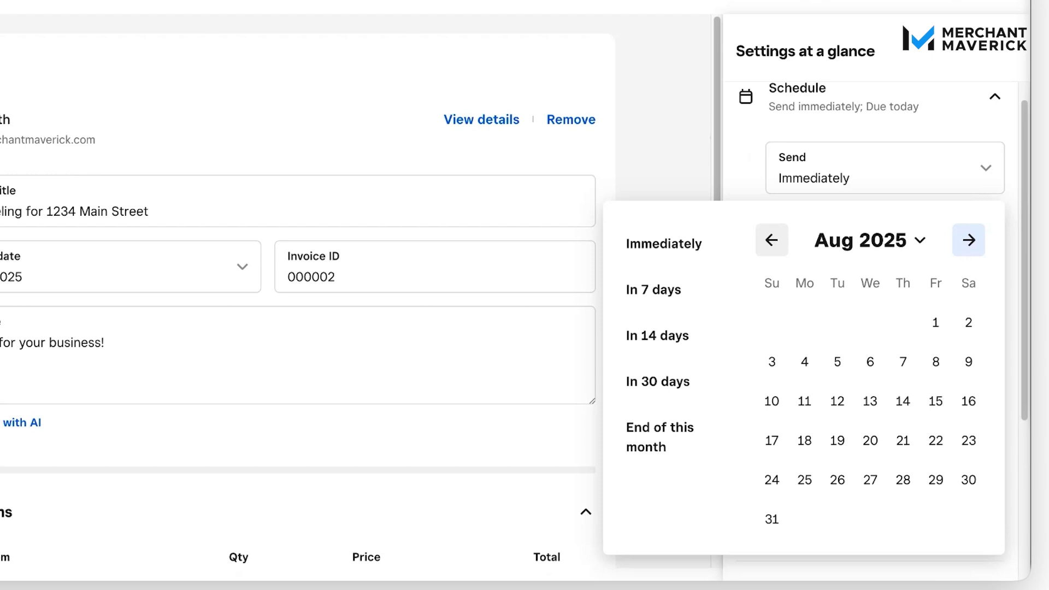
key("Escape")
- Set the invoice's due date to August 14, 2025
left_click(891, 250)
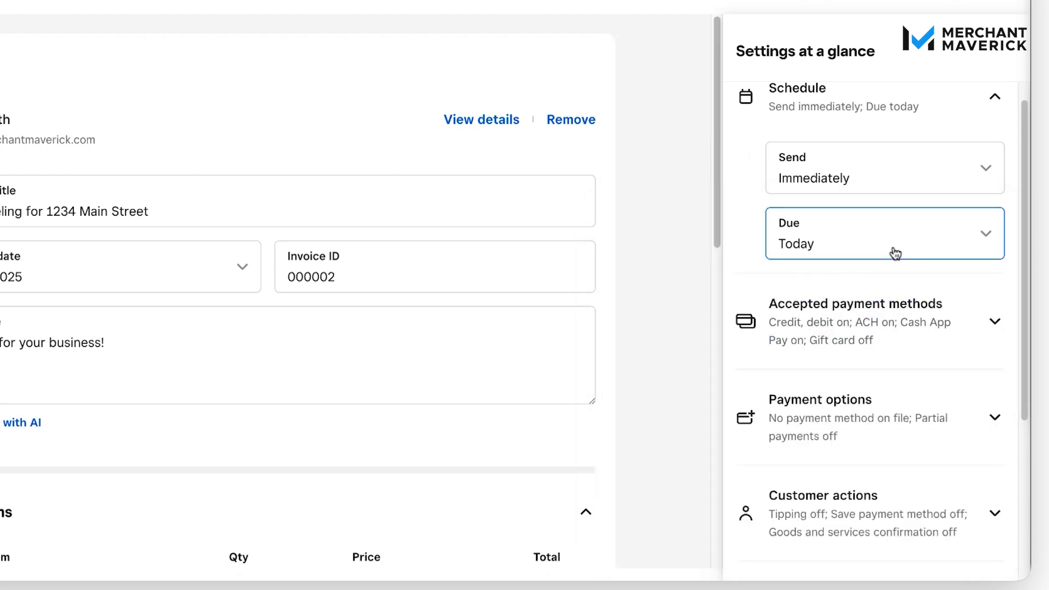
left_click(978, 316)
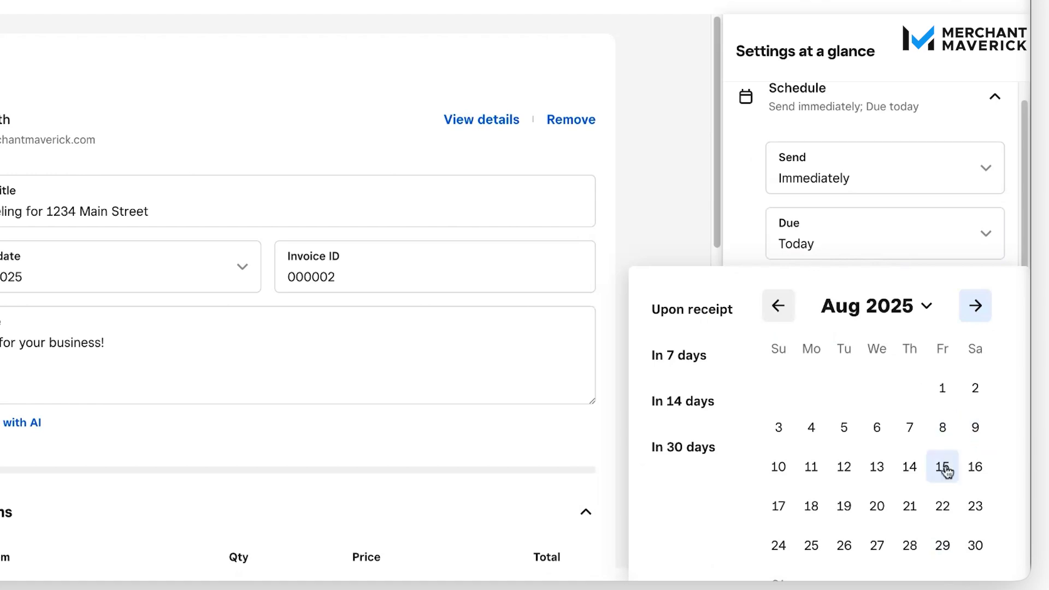
left_click(900, 477)
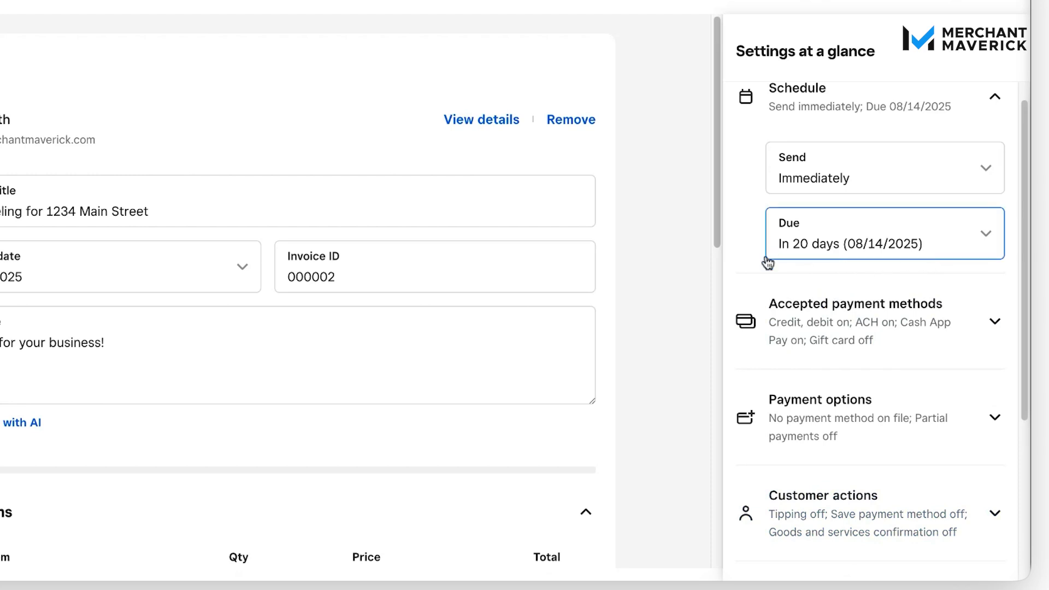
- Review the accepted payment methods and their processing fees, and disable Cash App Pay for the invoice
scroll(767, 263, "down", 2)
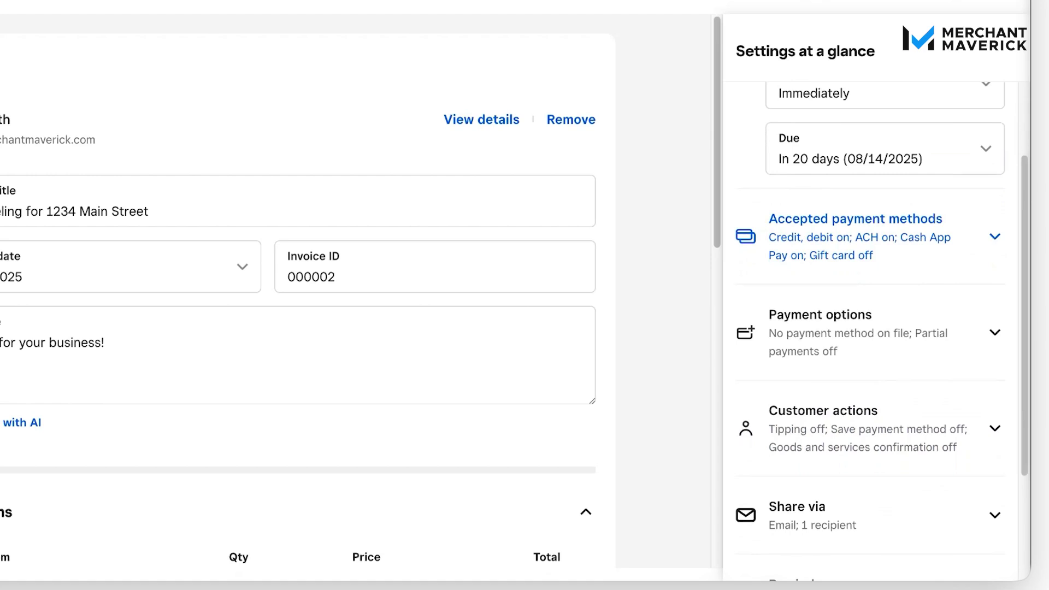
left_click(995, 236)
scroll(957, 271, "down", 3)
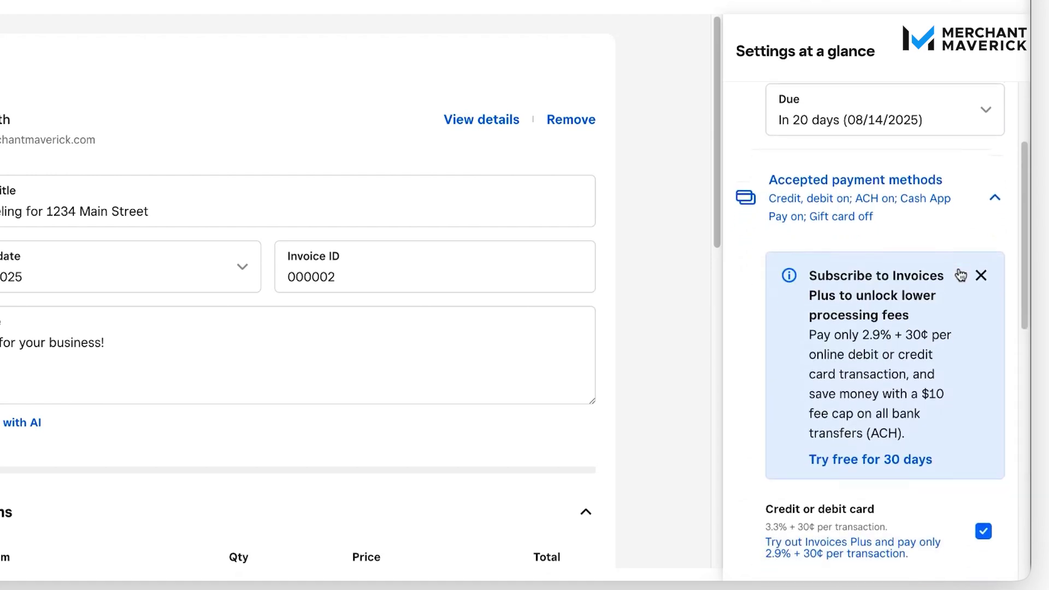
scroll(959, 274, "down", 3)
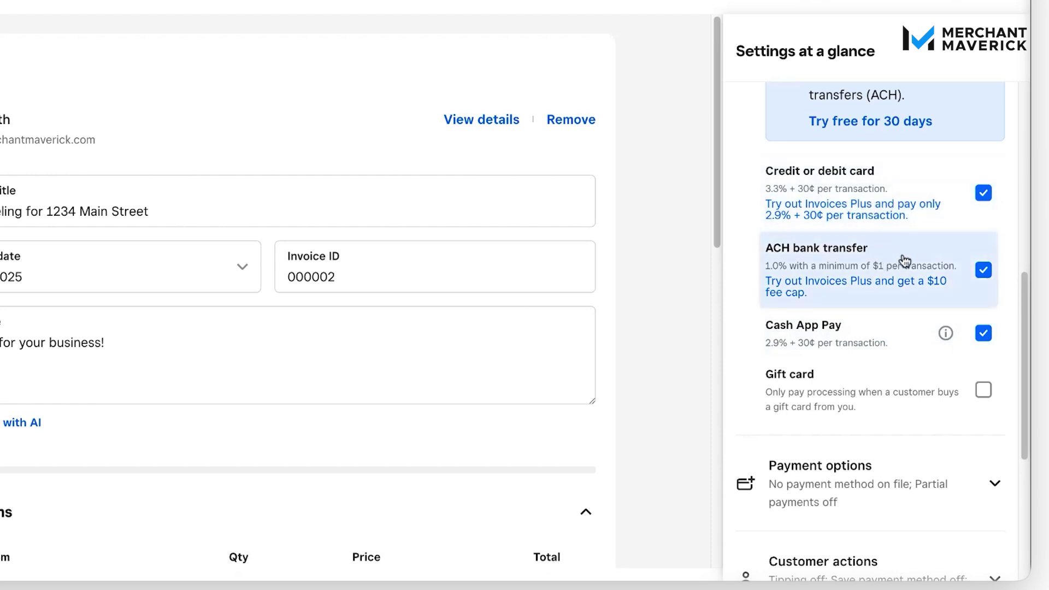
left_click(983, 333)
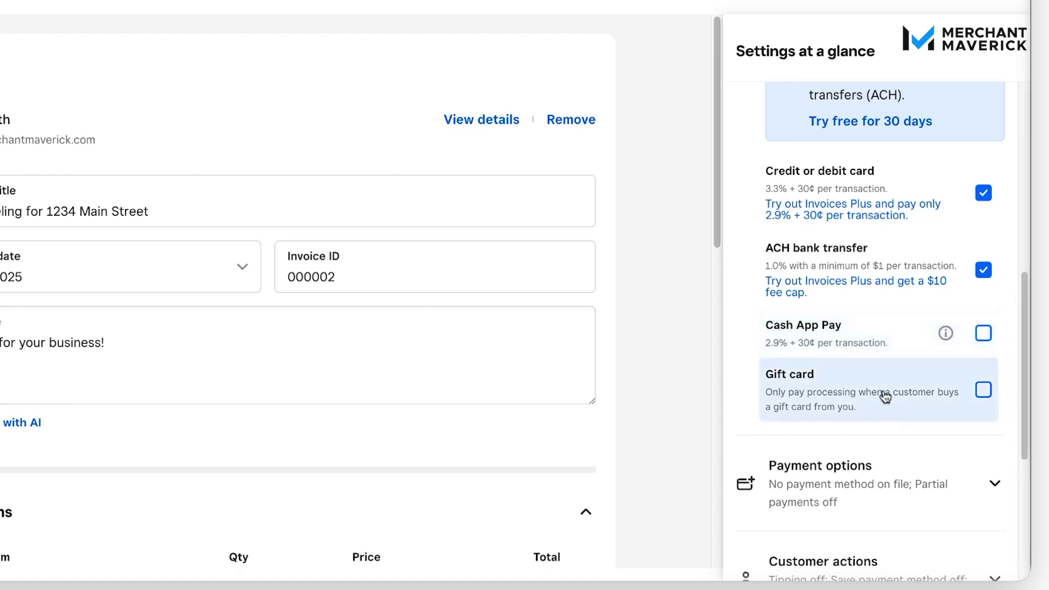
- Try allowing partial payments in the invoice's payment options, and switch the setting back off
scroll(884, 397, "down", 3)
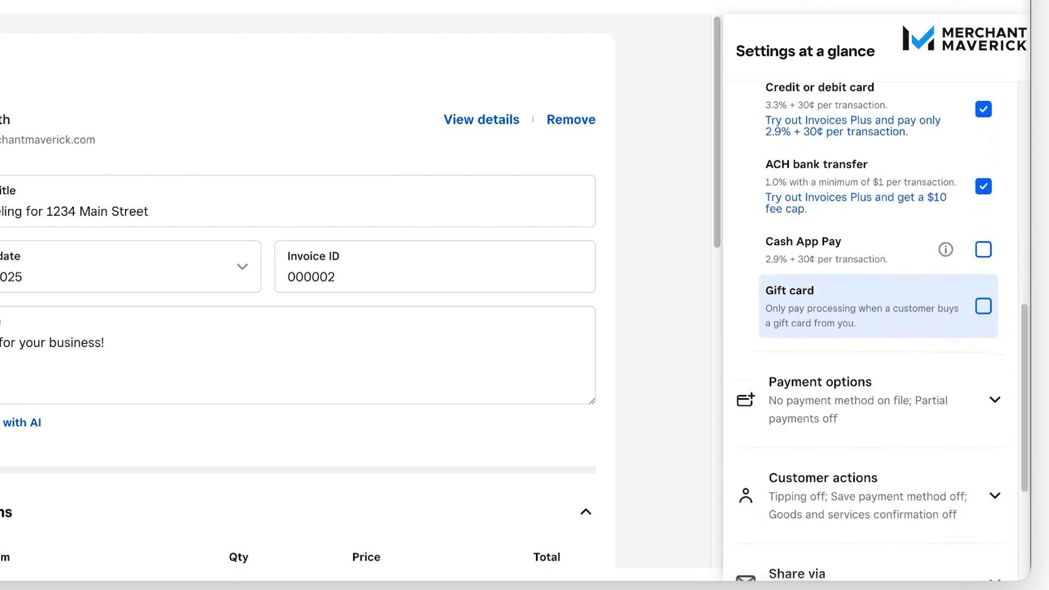
scroll(885, 397, "down", 3)
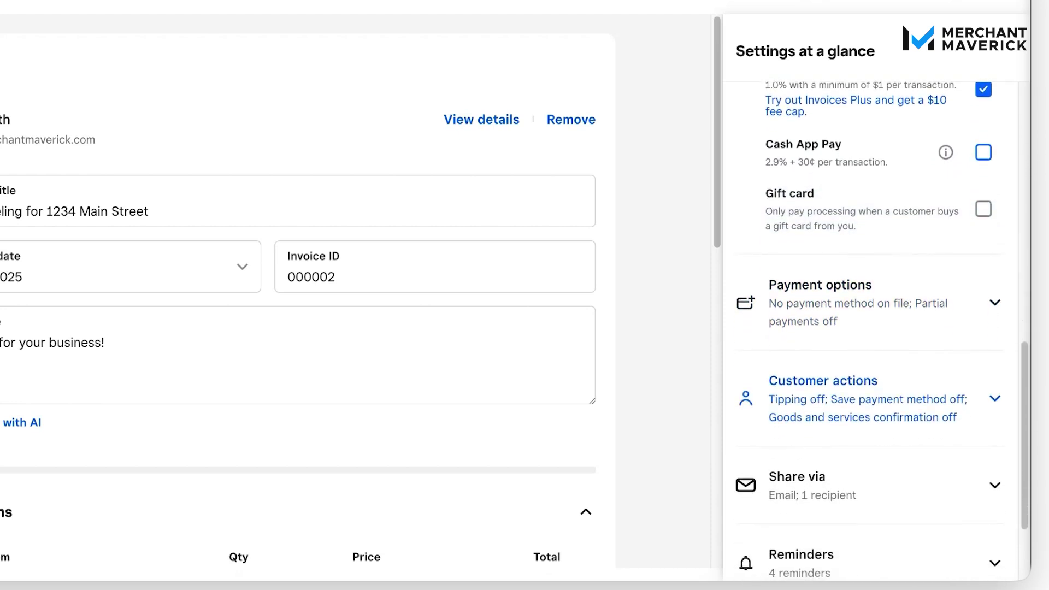
scroll(885, 397, "down", 3)
left_click(977, 185)
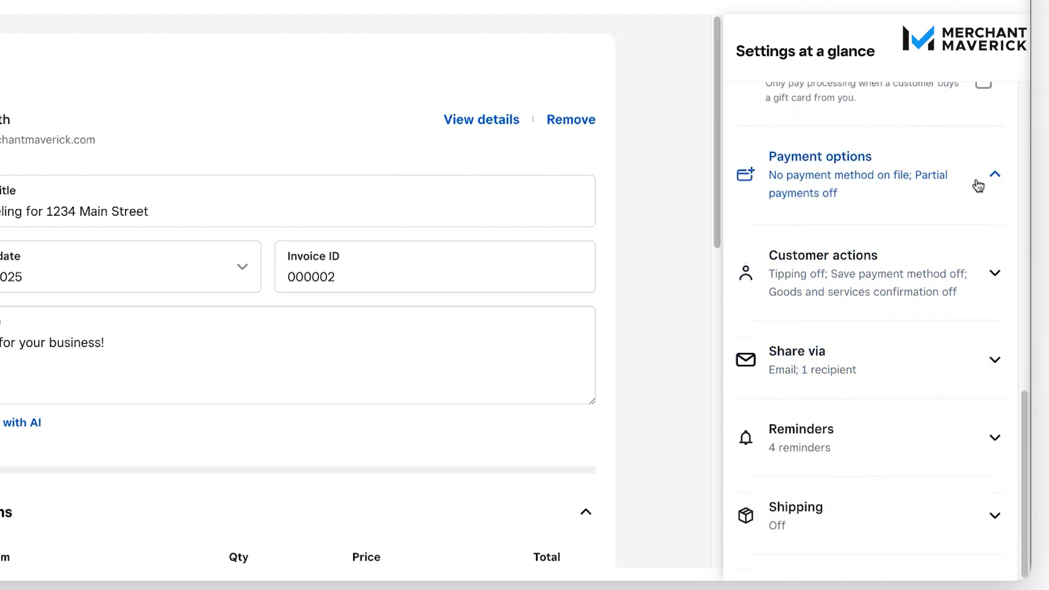
scroll(928, 306, "down", 1)
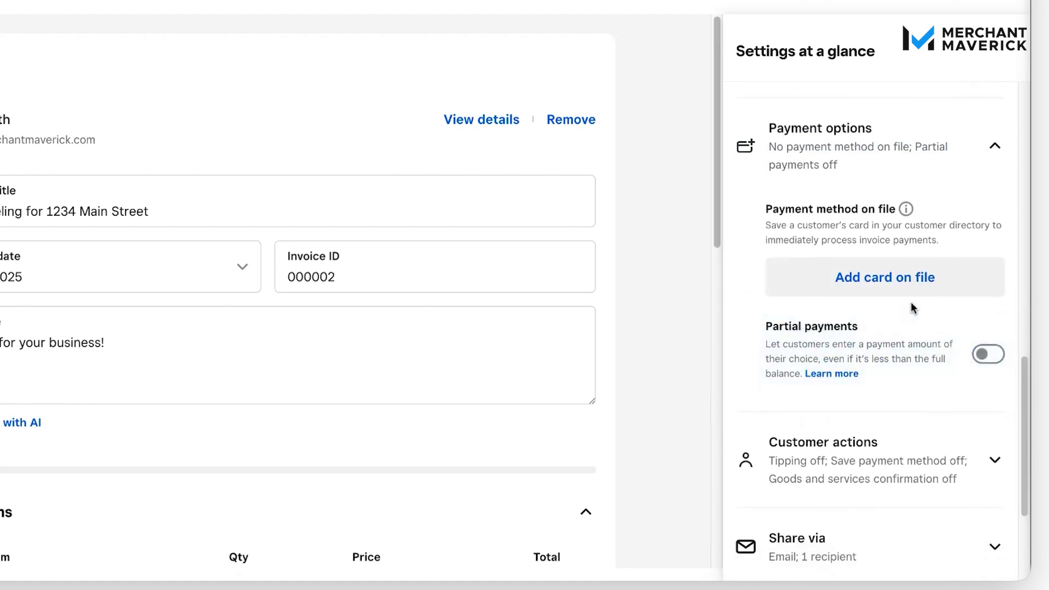
left_click(983, 354)
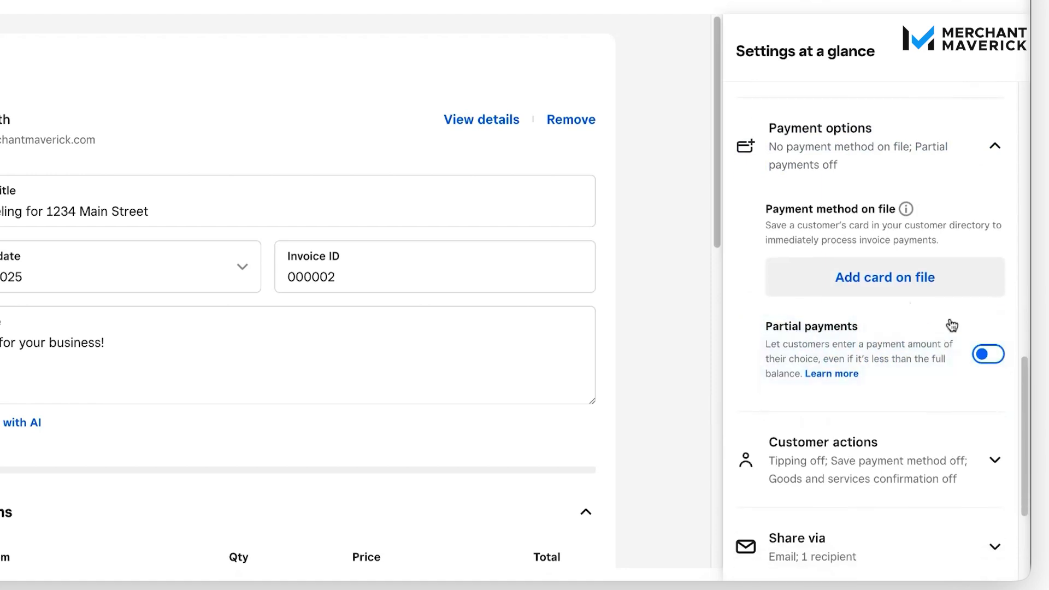
left_click(981, 358)
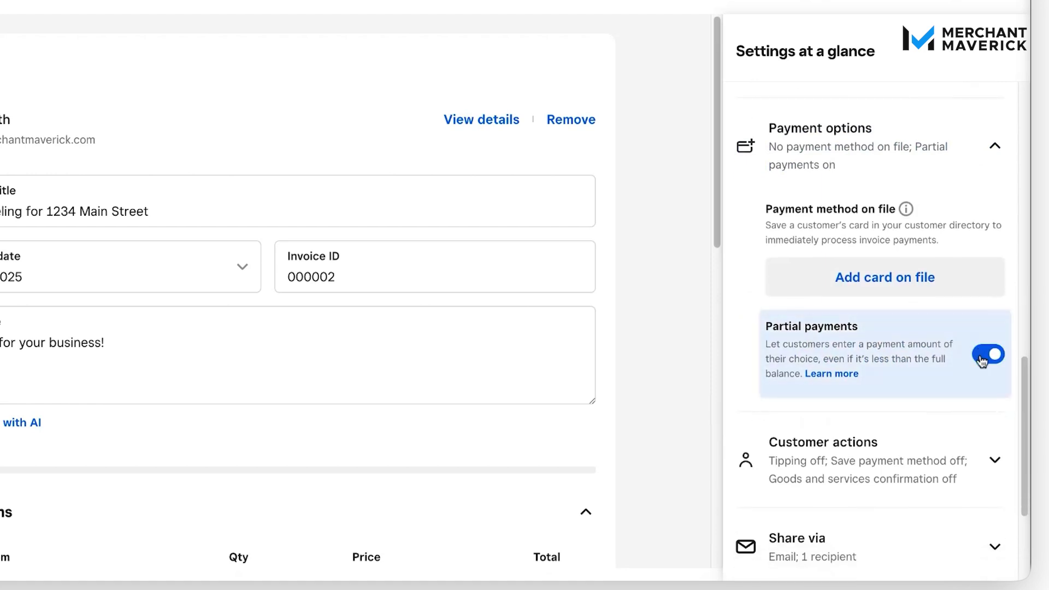
left_click(982, 358)
- Review the customer actions for tipping, saving a payment method, and goods and services confirmation
scroll(935, 354, "down", 3)
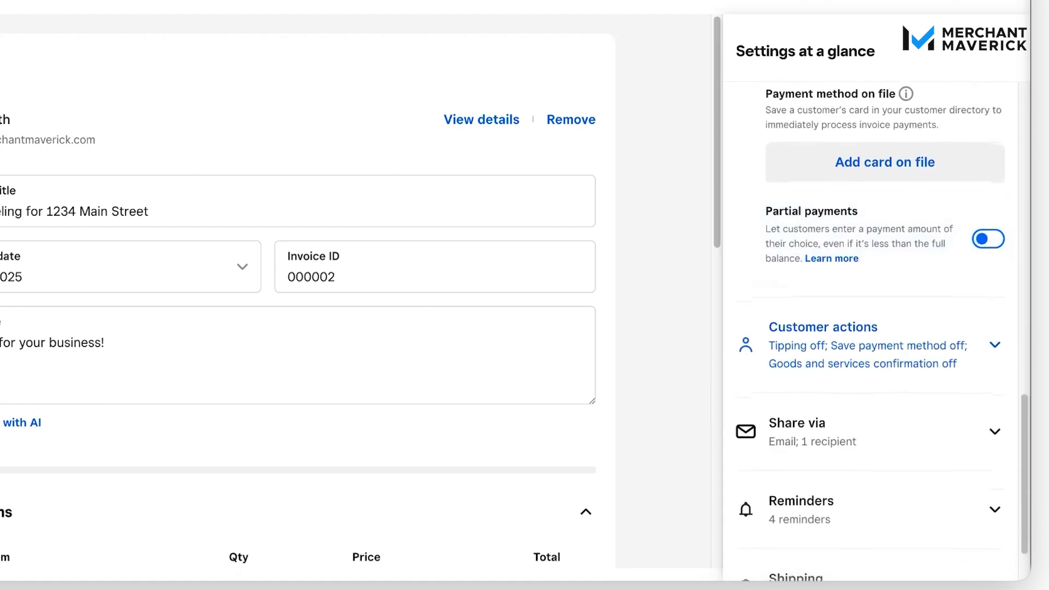
scroll(938, 354, "down", 2)
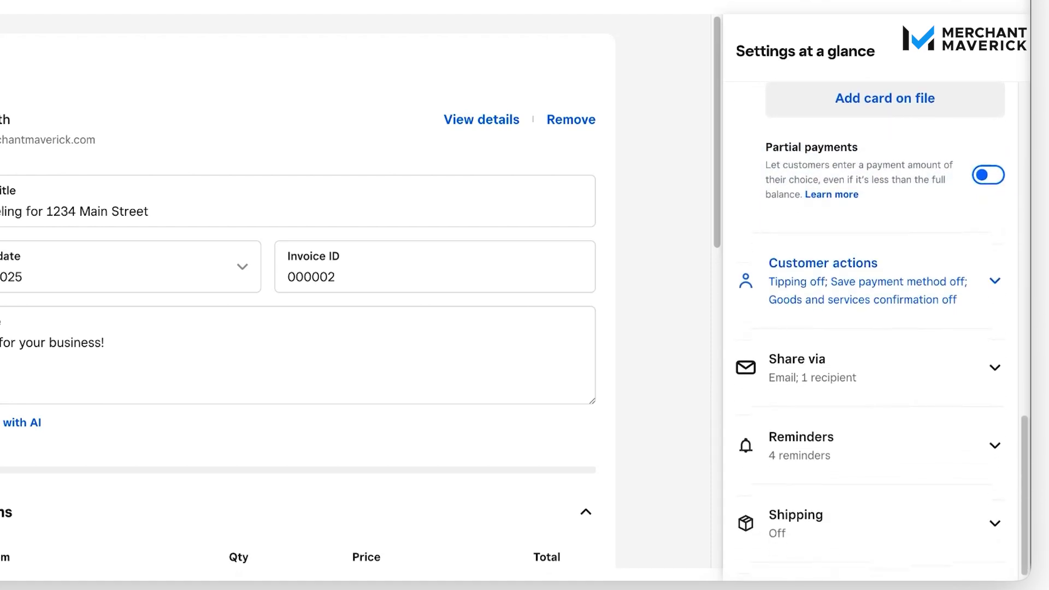
left_click(991, 278)
scroll(896, 399, "down", 2)
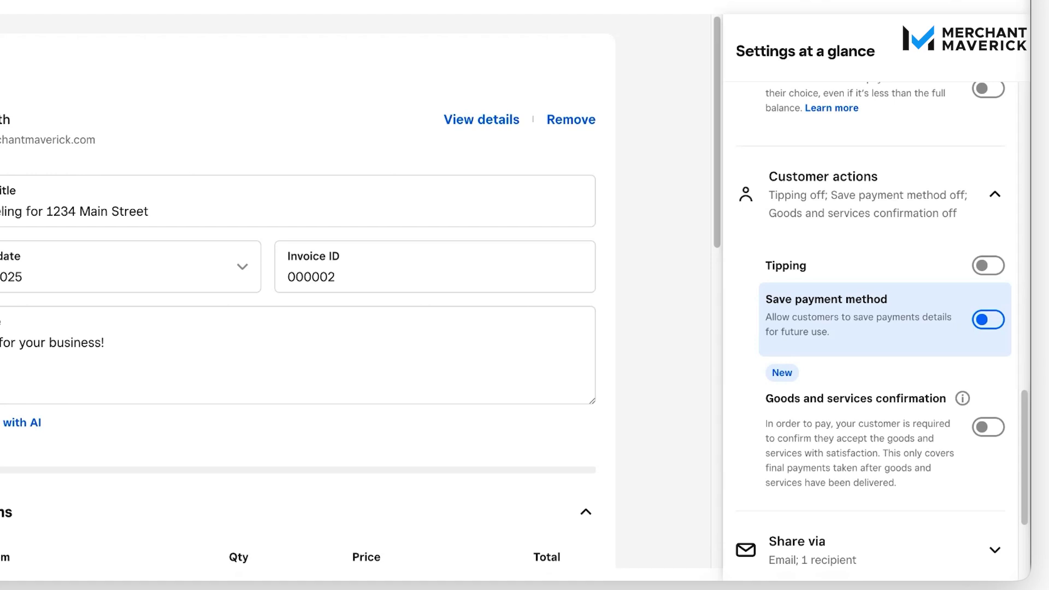
scroll(880, 322, "down", 1)
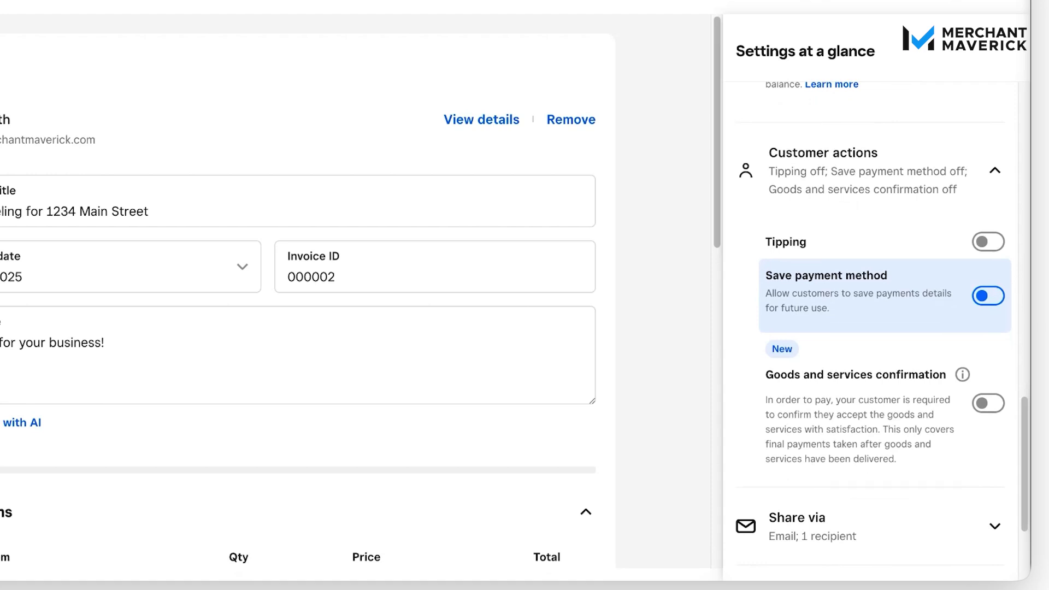
scroll(901, 343, "down", 1)
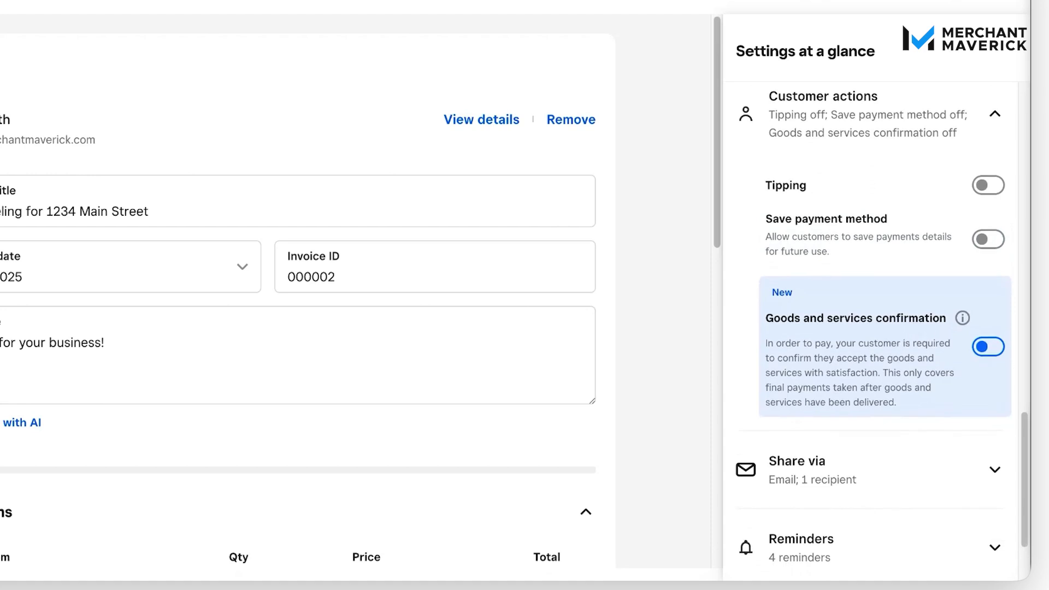
scroll(874, 327, "down", 1)
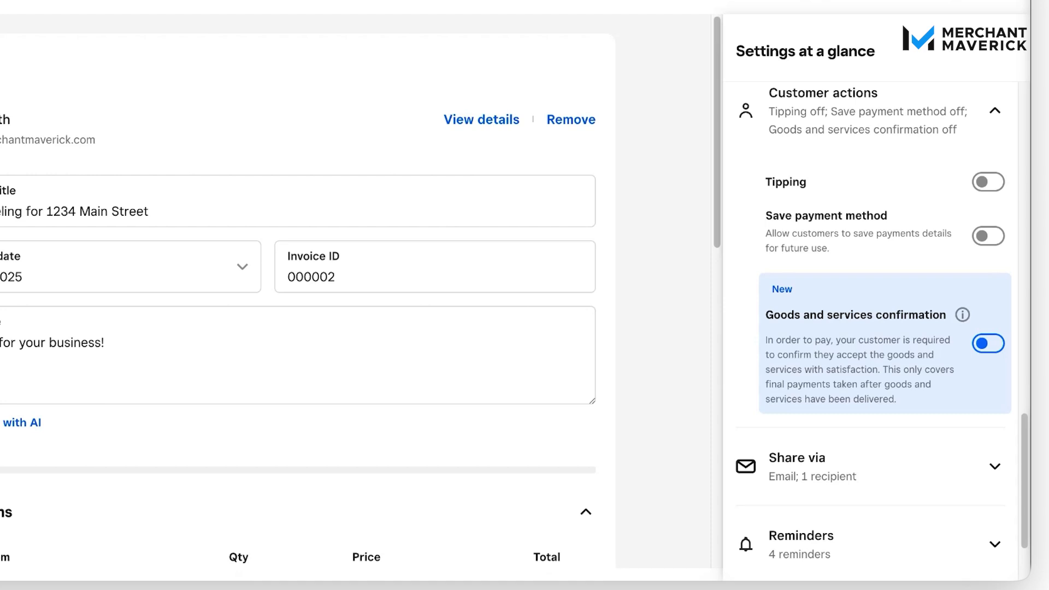
- Review the methods available for sharing the invoice, keeping email as the delivery method
scroll(946, 368, "down", 2)
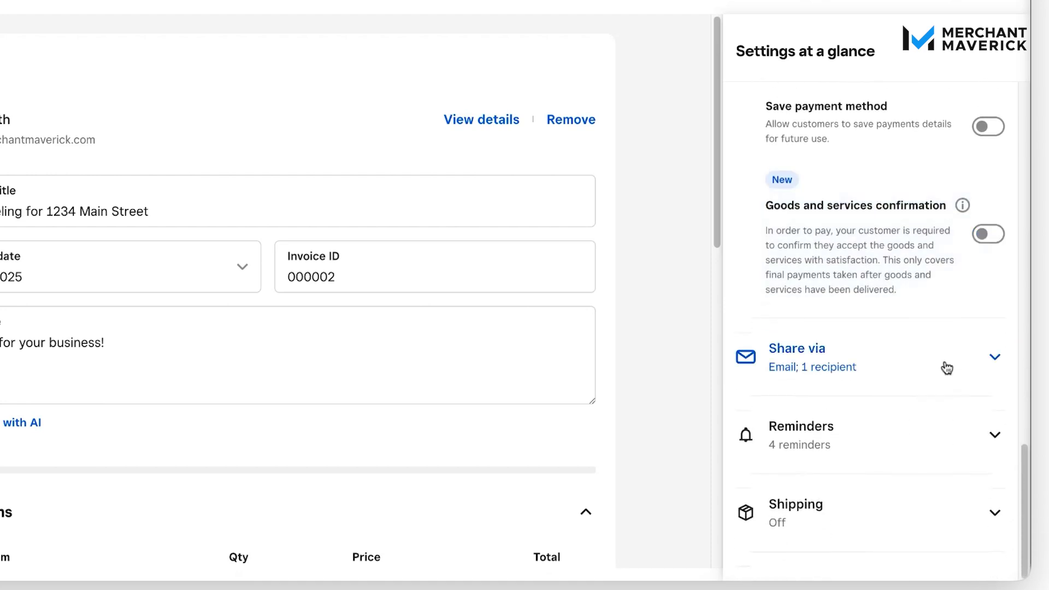
left_click(947, 367)
scroll(904, 361, "down", 2)
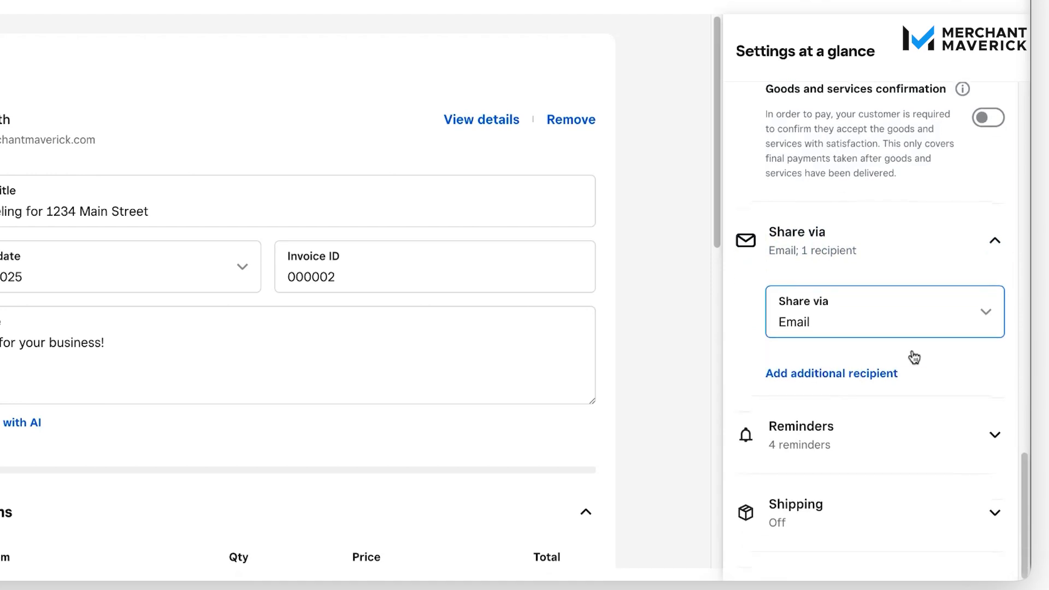
left_click(958, 327)
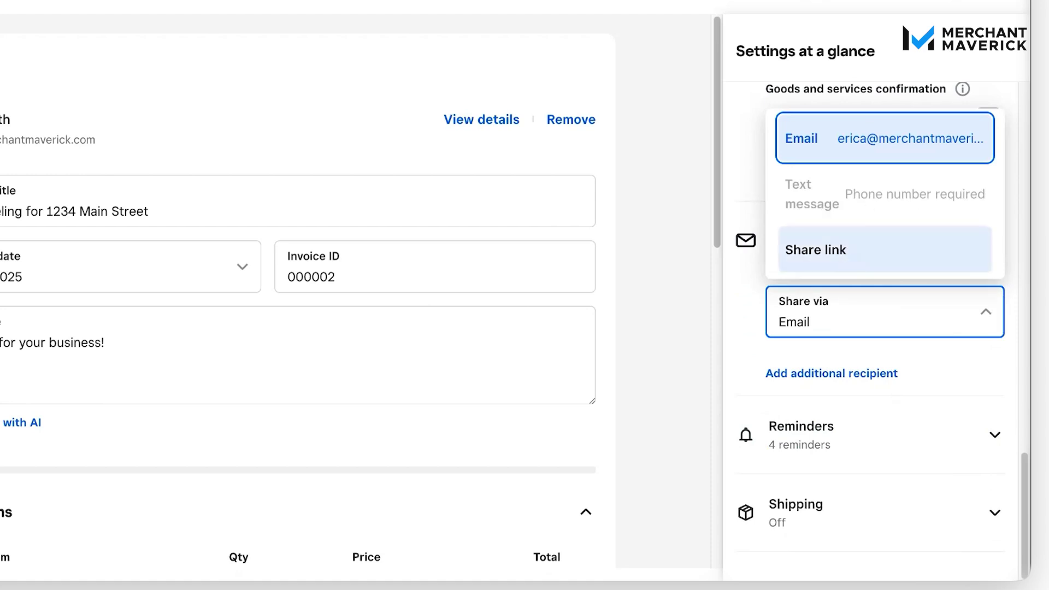
left_click(750, 303)
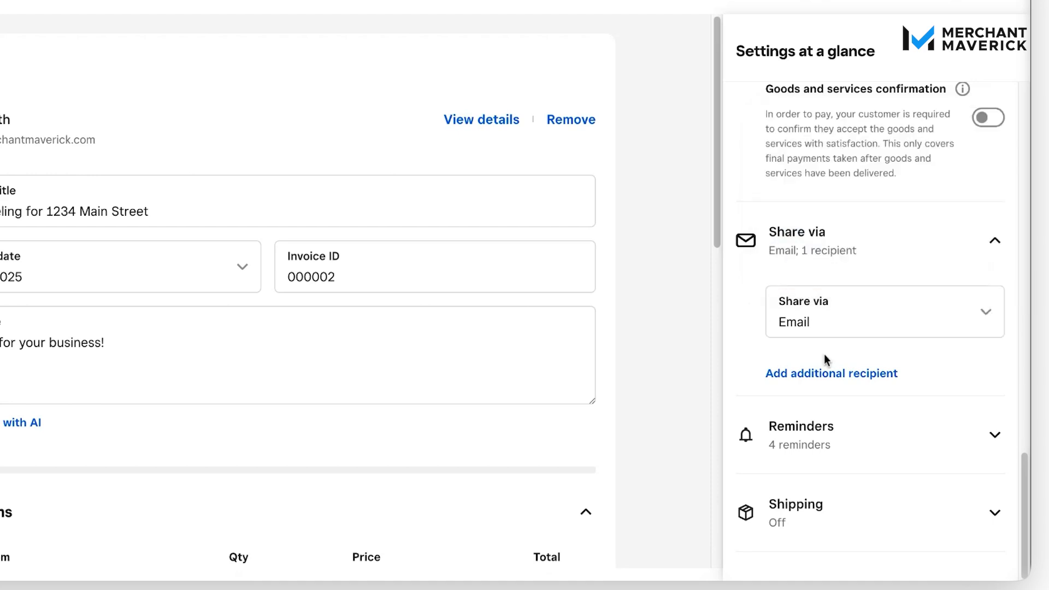
- Add an empty additional recipient entry to the invoice's sharing settings, and remove it again
left_click(886, 377)
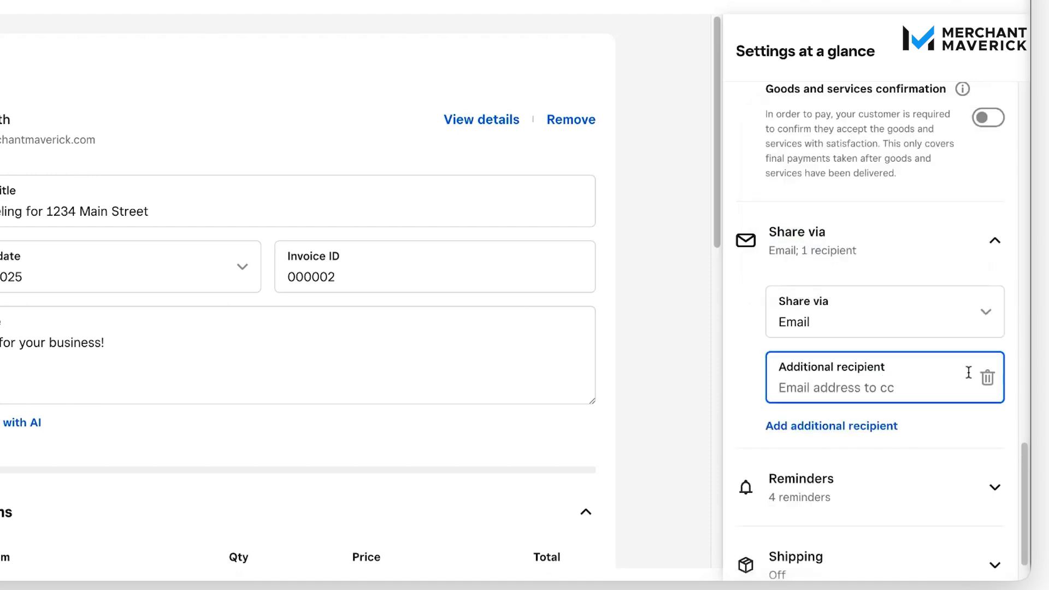
scroll(928, 382, "down", 1)
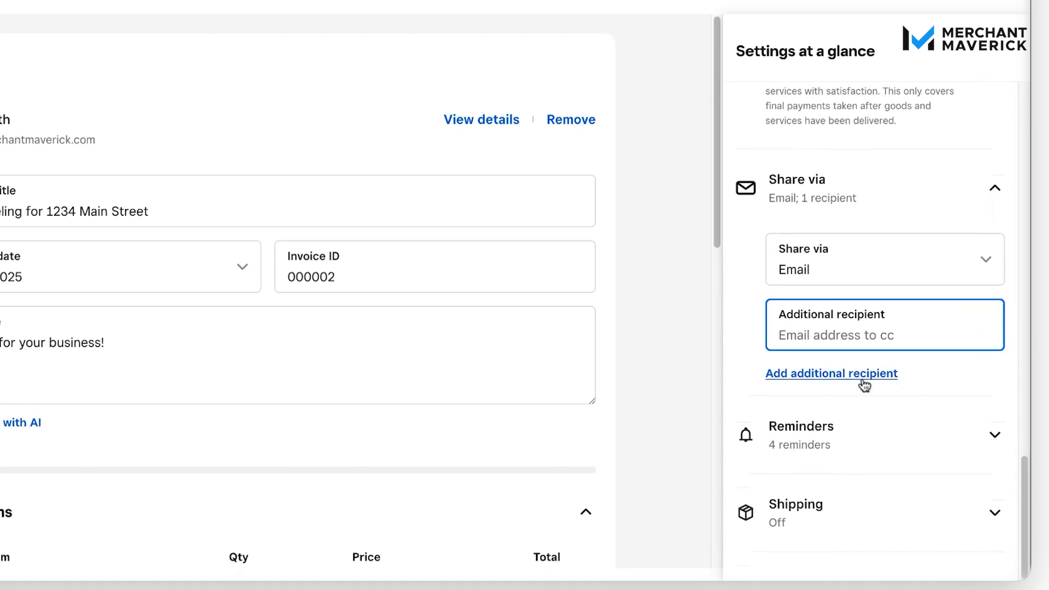
left_click(989, 325)
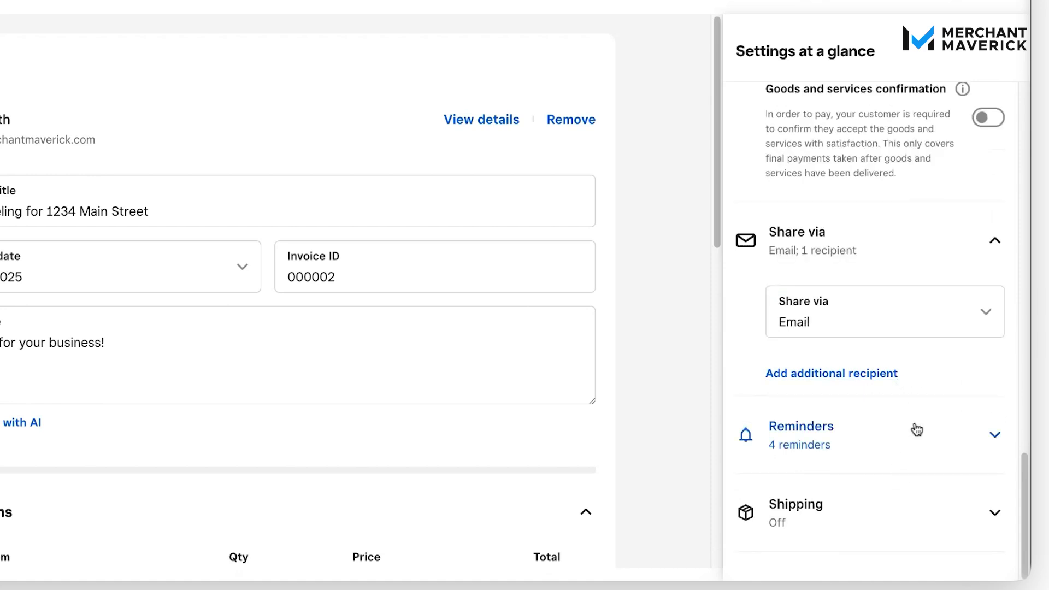
- Review the scheduled customer reminders, and turn invoice reminders off and back on
left_click(995, 436)
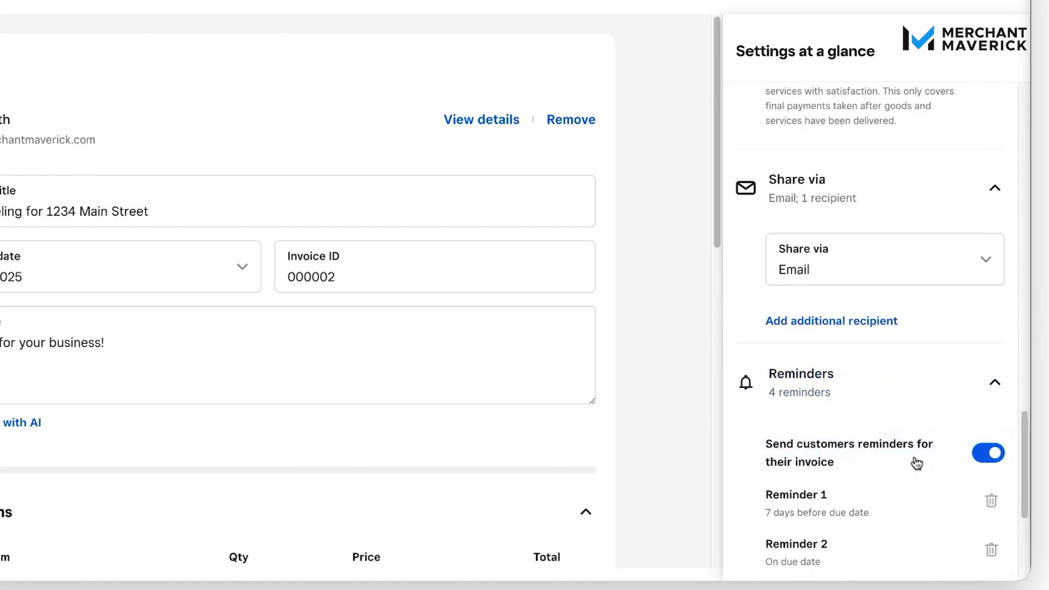
scroll(916, 461, "down", 5)
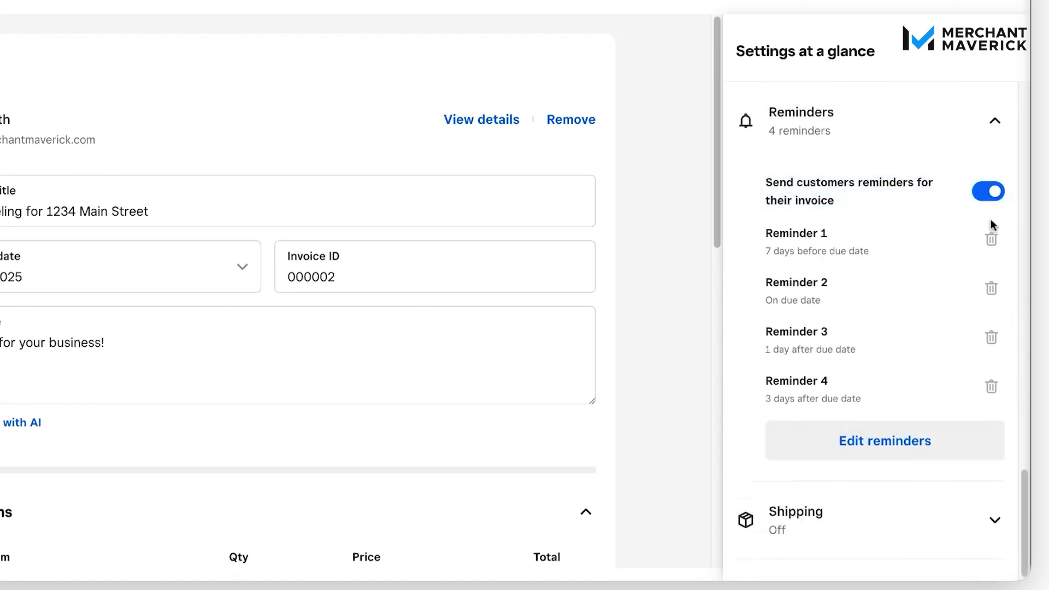
left_click(988, 191)
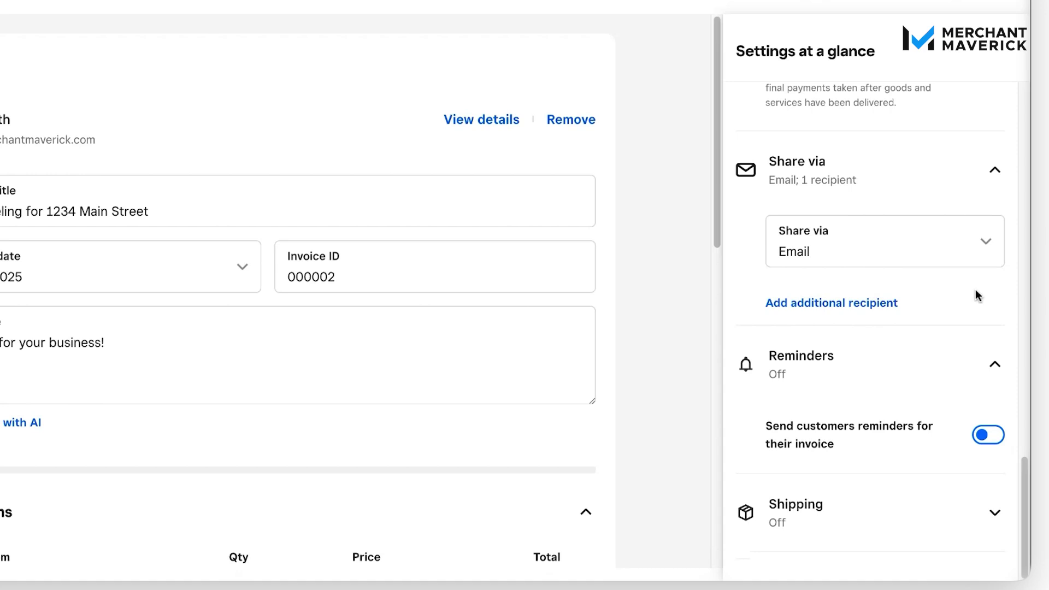
left_click(987, 435)
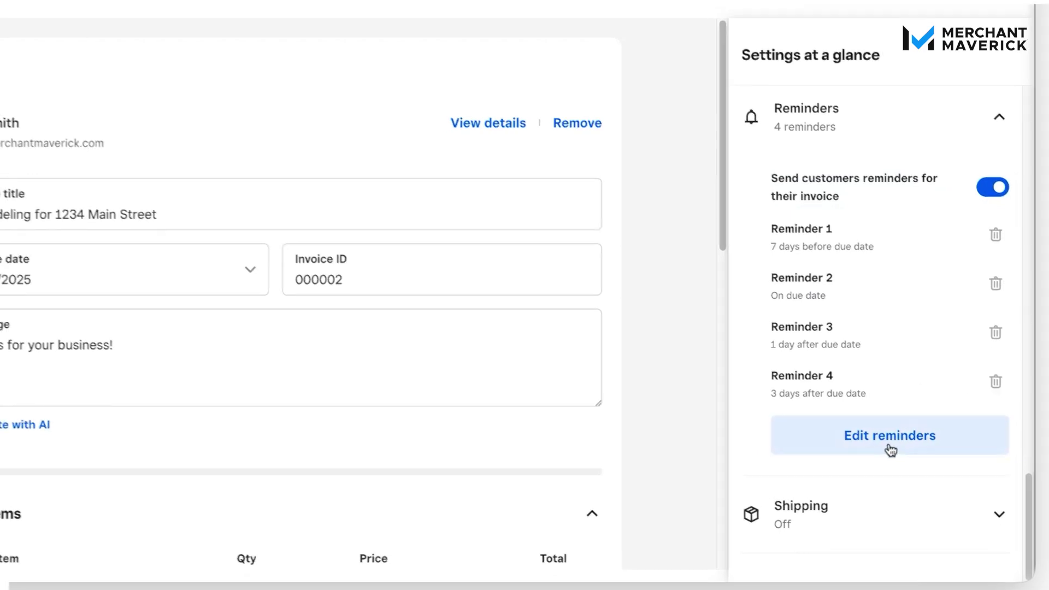
- Review the reminder editor's days, message and send timing options, and close it without saving changes
left_click(884, 445)
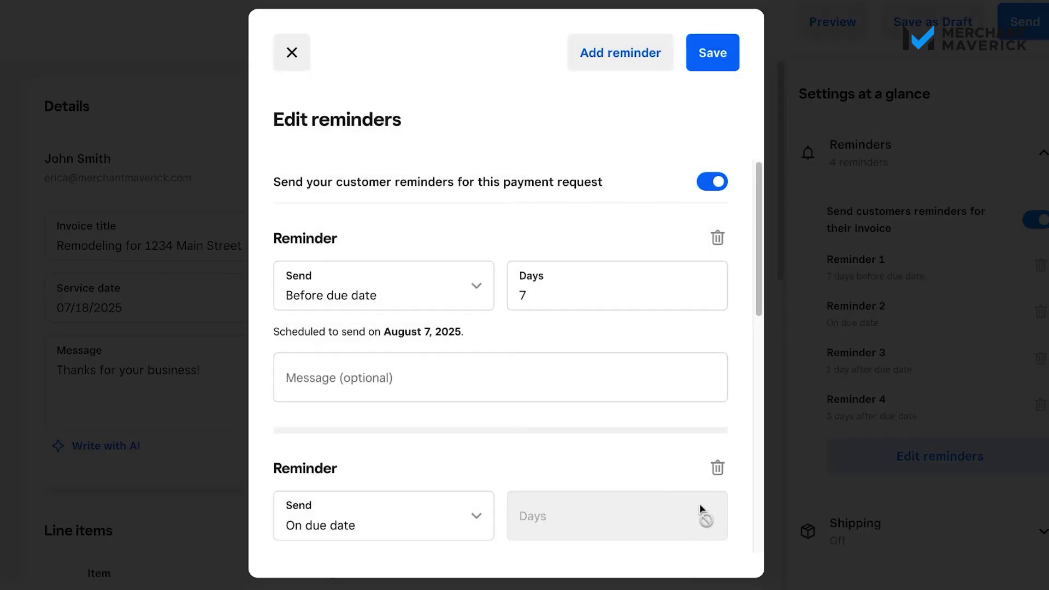
left_click(653, 395)
scroll(722, 329, "down", 1)
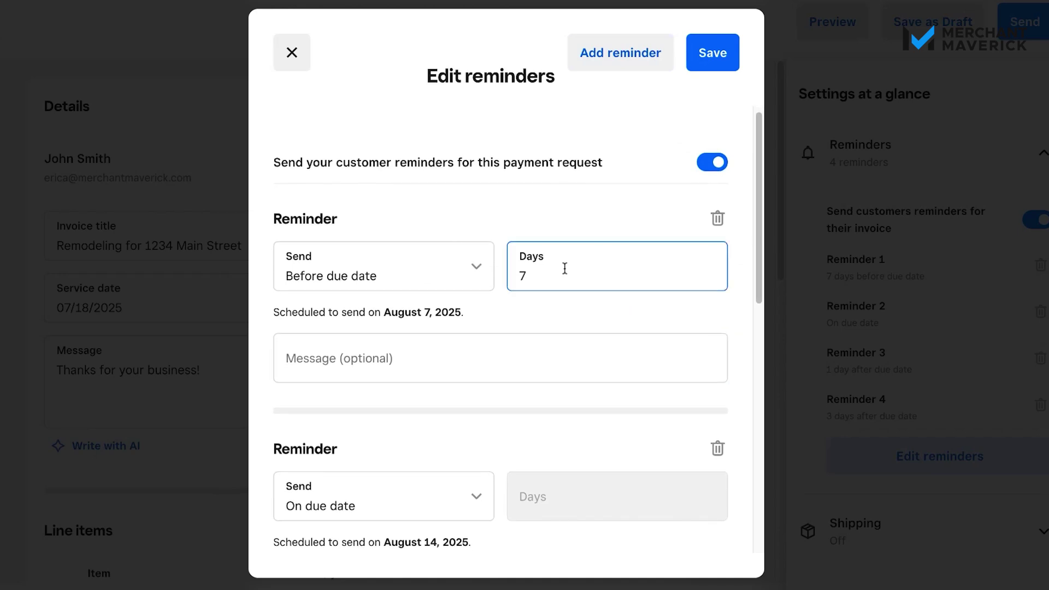
left_click(483, 277)
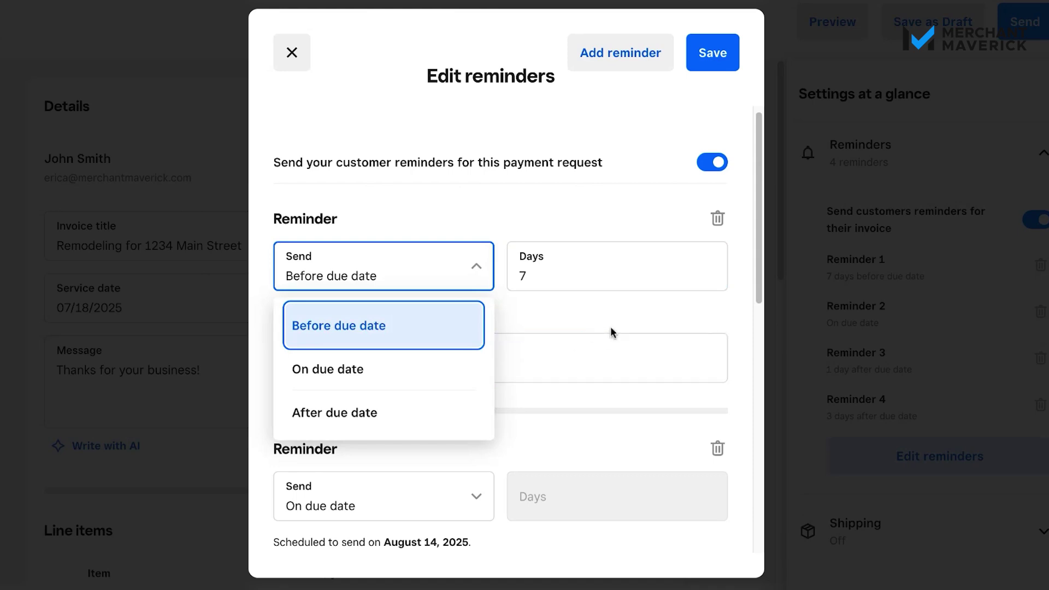
left_click(628, 321)
left_click(291, 59)
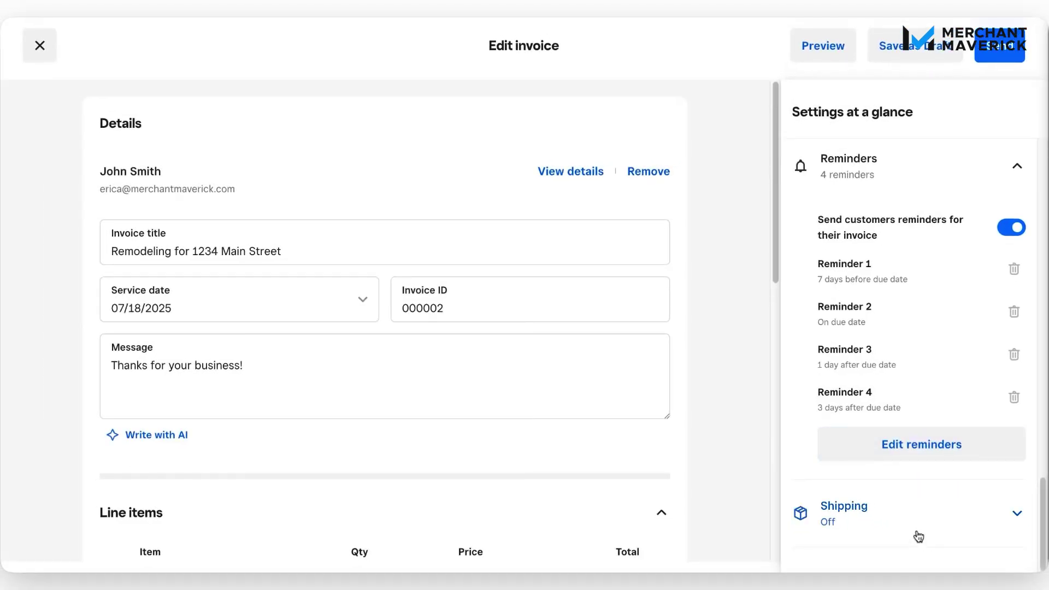
- Examine the shipping settings for creating a shipping order, and look back over the sharing and customer action settings
left_click(983, 522)
scroll(985, 460, "down", 3)
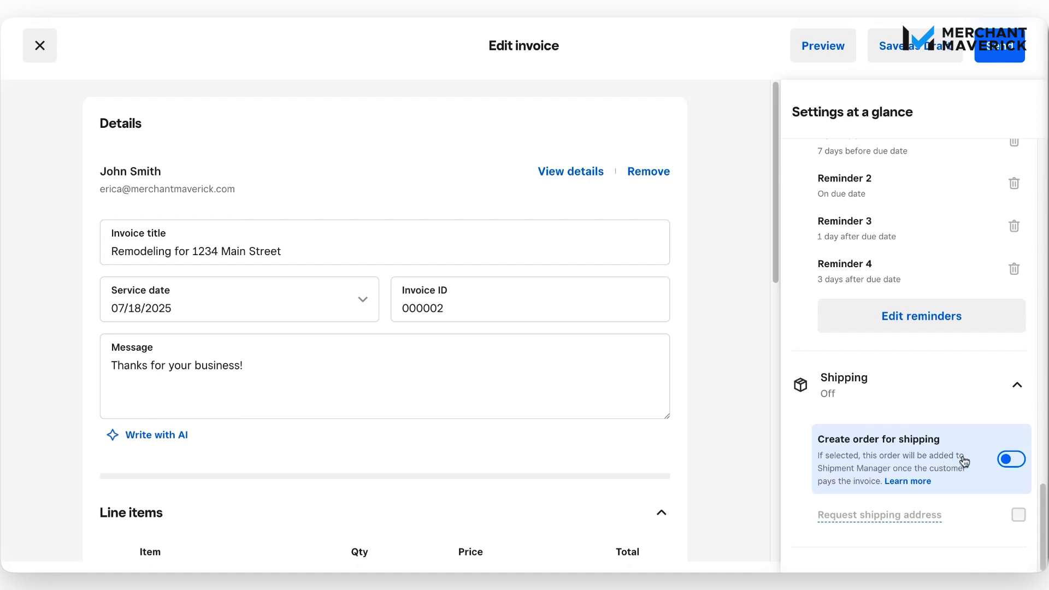
scroll(944, 251, "up", 10)
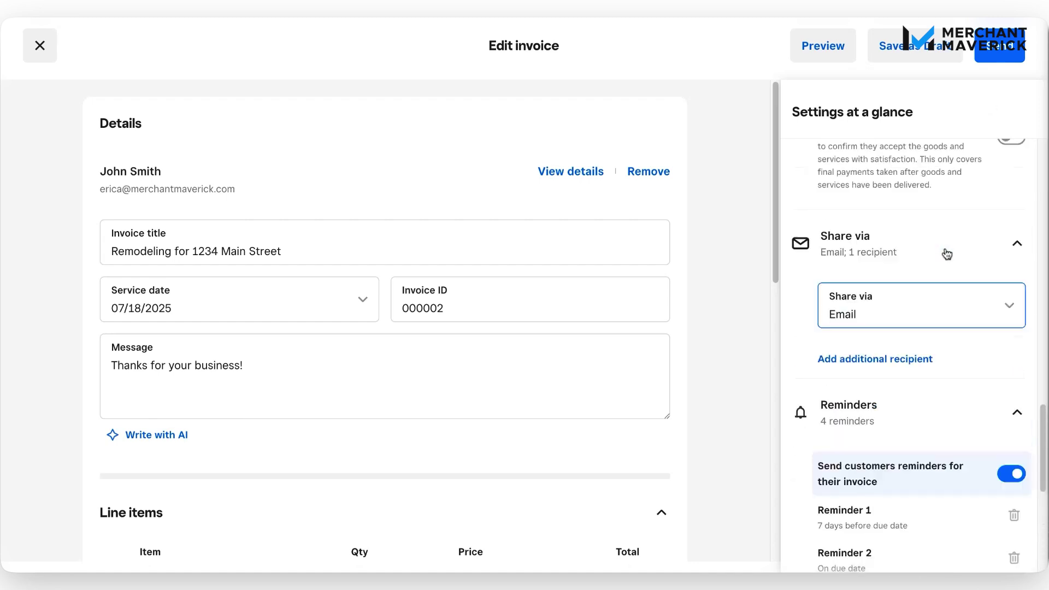
scroll(946, 252, "up", 2)
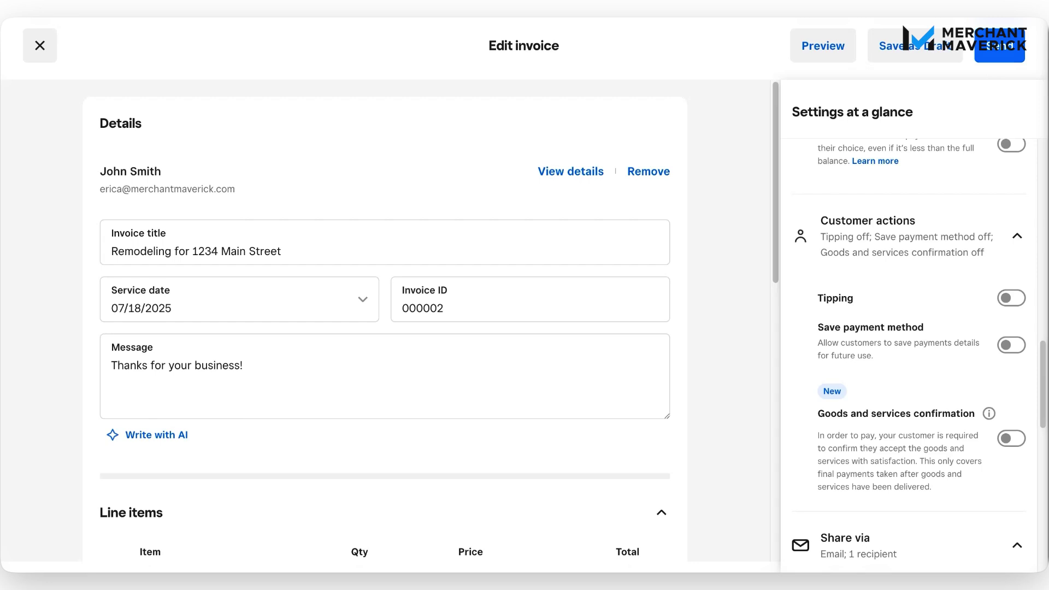
scroll(909, 327, "up", 1)
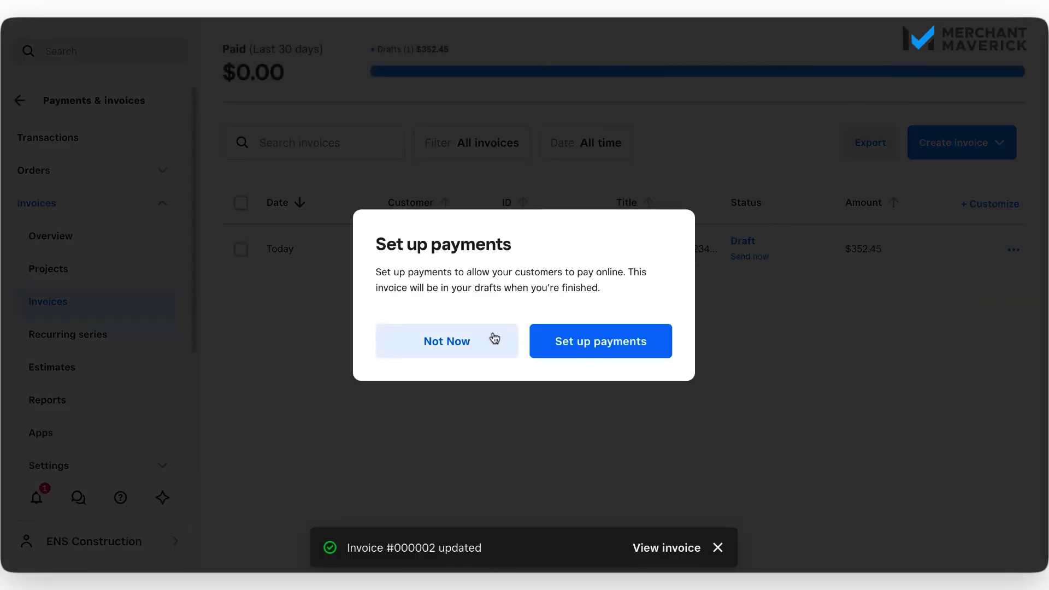
- Decline setting up payments for now, and open the draft remodeling invoice to review its activity, line items and total
left_click(494, 339)
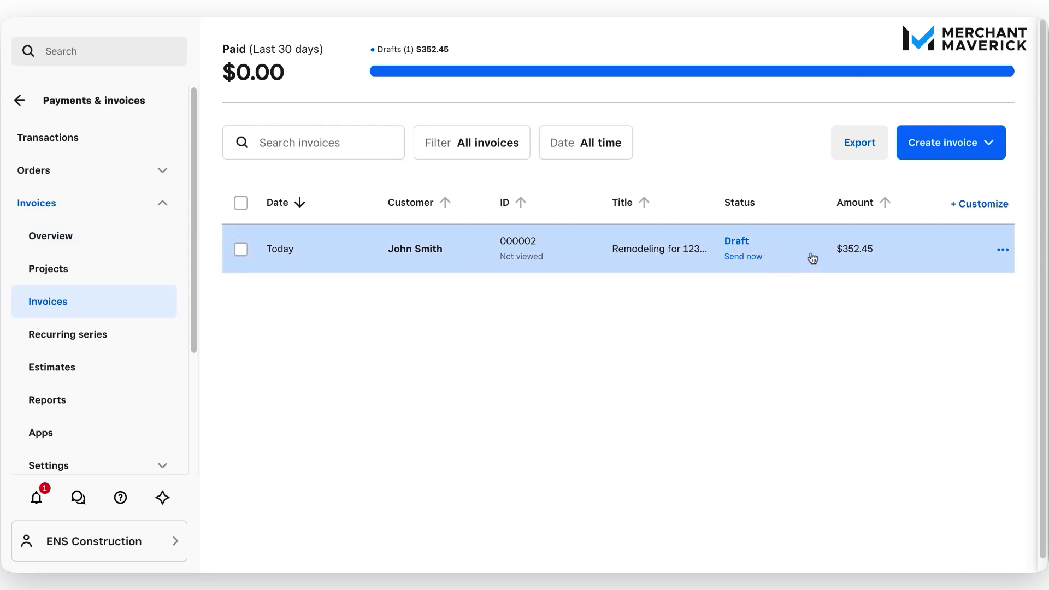
left_click(918, 254)
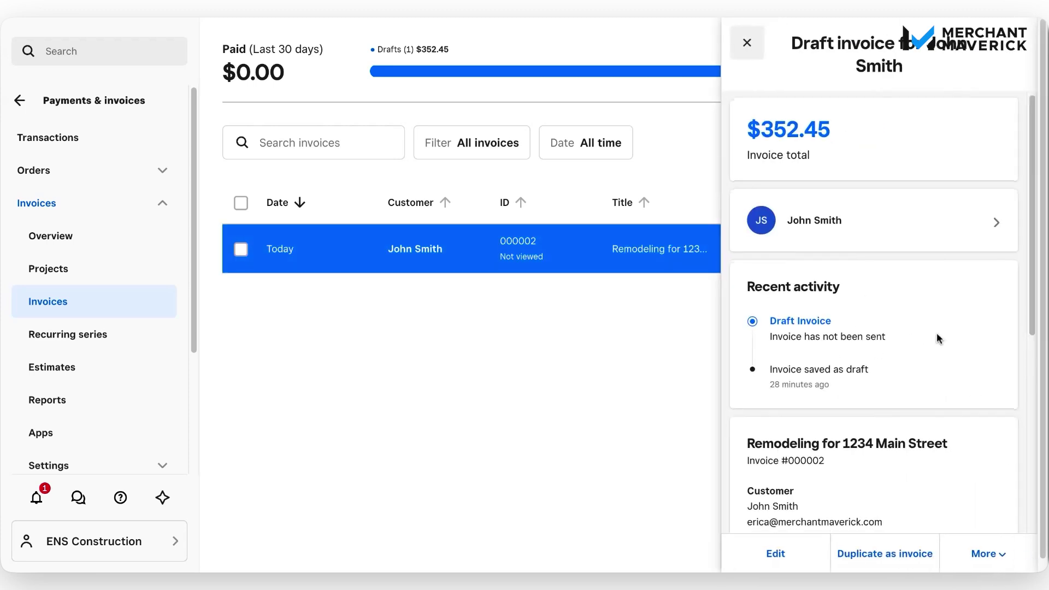
scroll(936, 332, "down", 1)
scroll(959, 355, "down", 5)
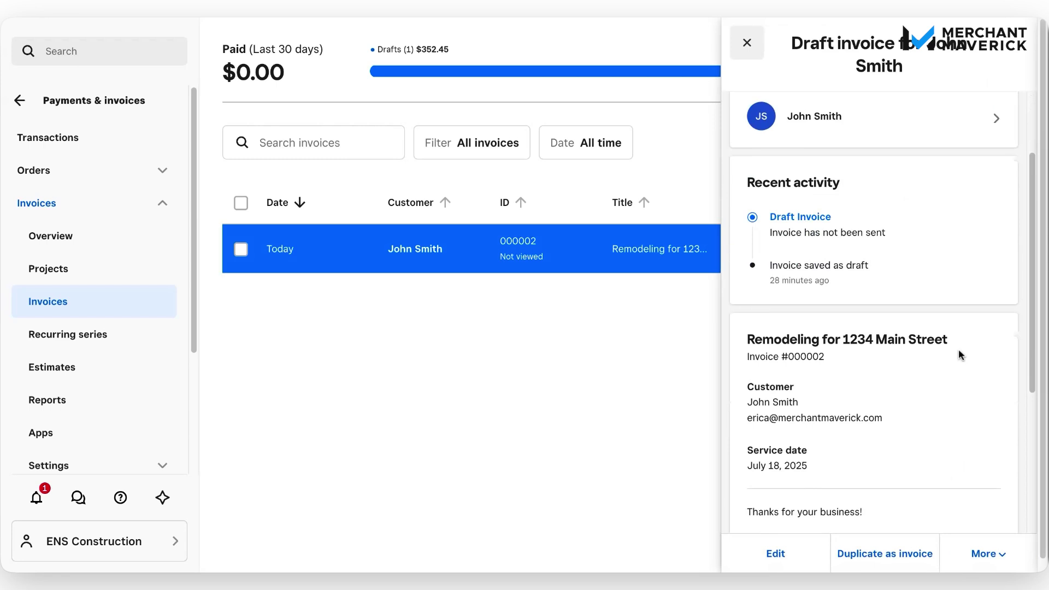
scroll(958, 348, "down", 2)
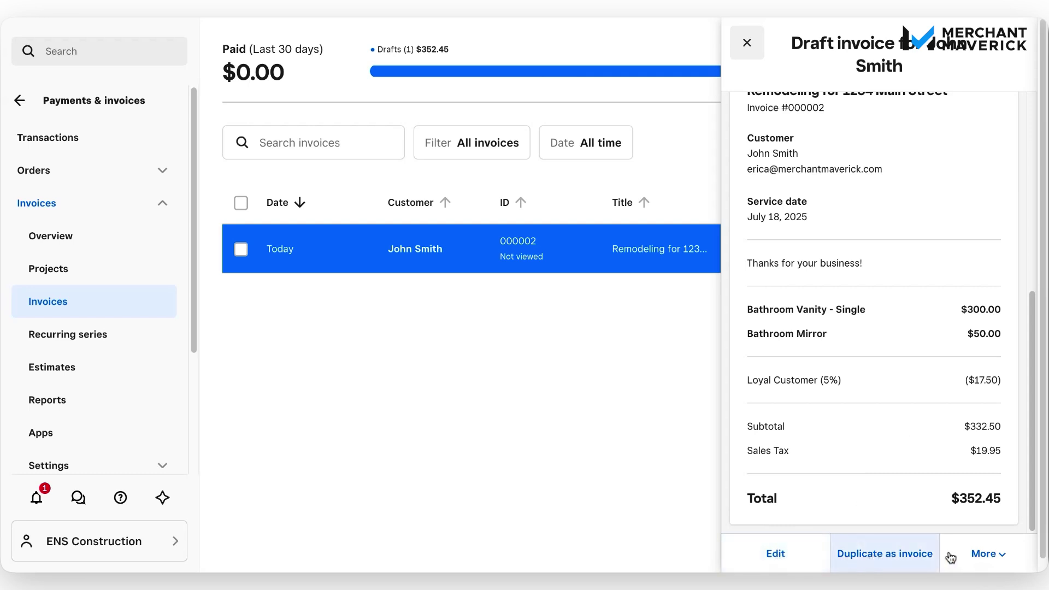
- Check the additional actions offered for the draft invoice, and close its details without choosing any
left_click(996, 554)
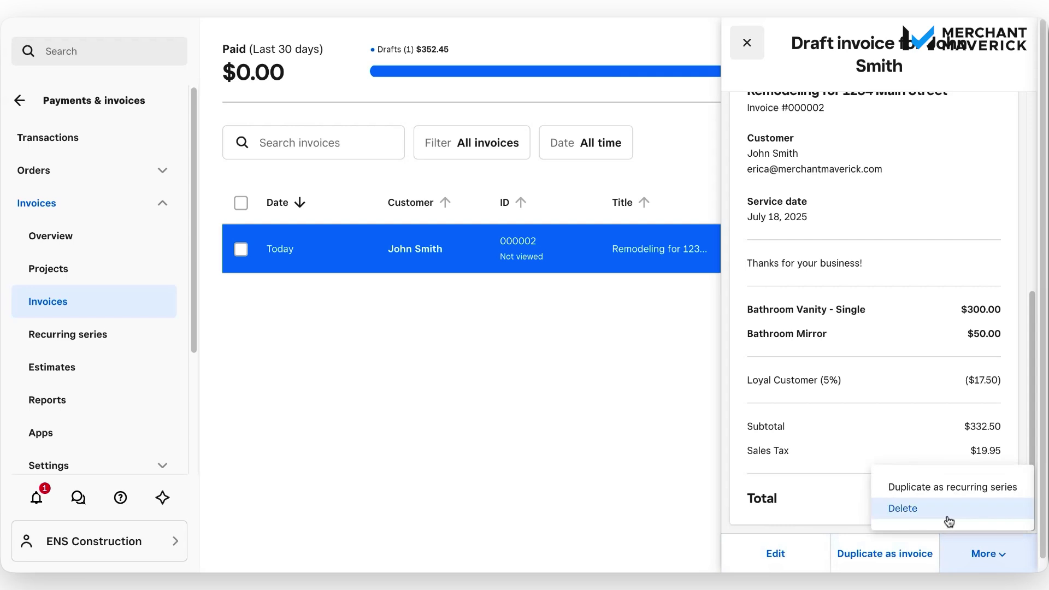
left_click(642, 438)
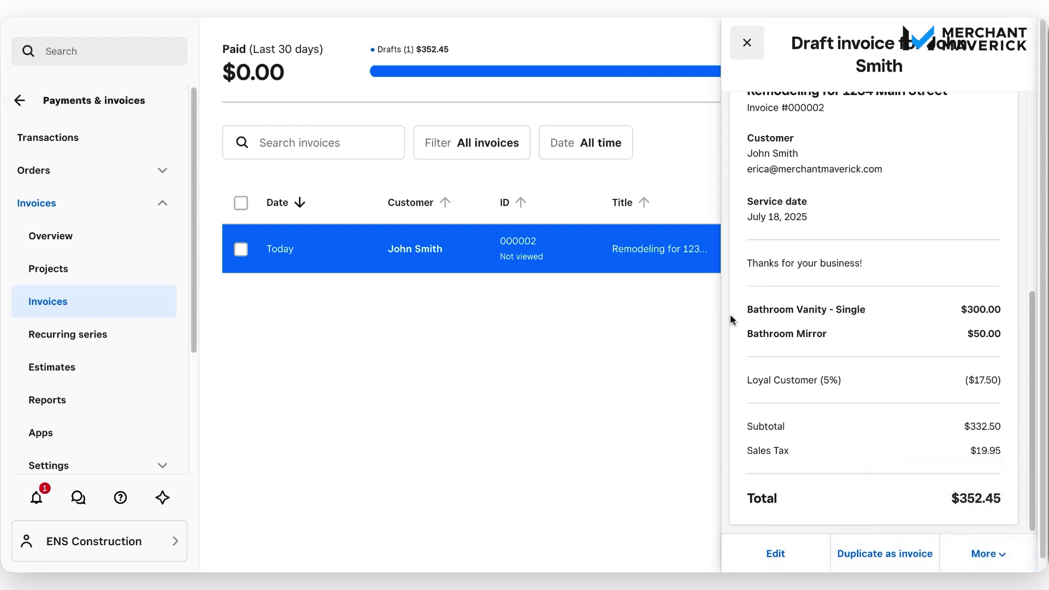
left_click(745, 43)
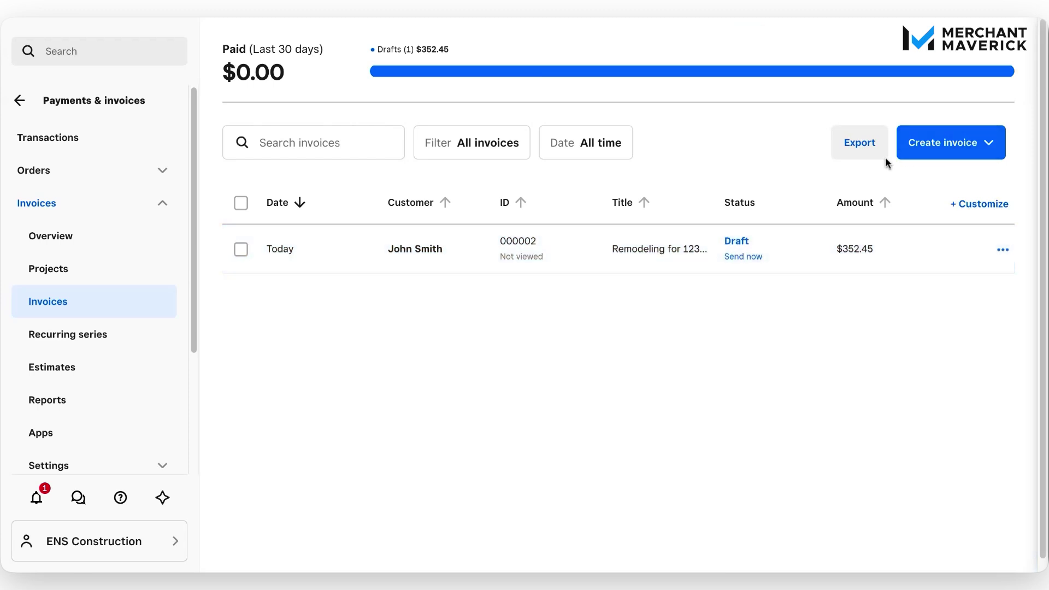
- Review the invoice types available for a new invoice without creating one
left_click(965, 146)
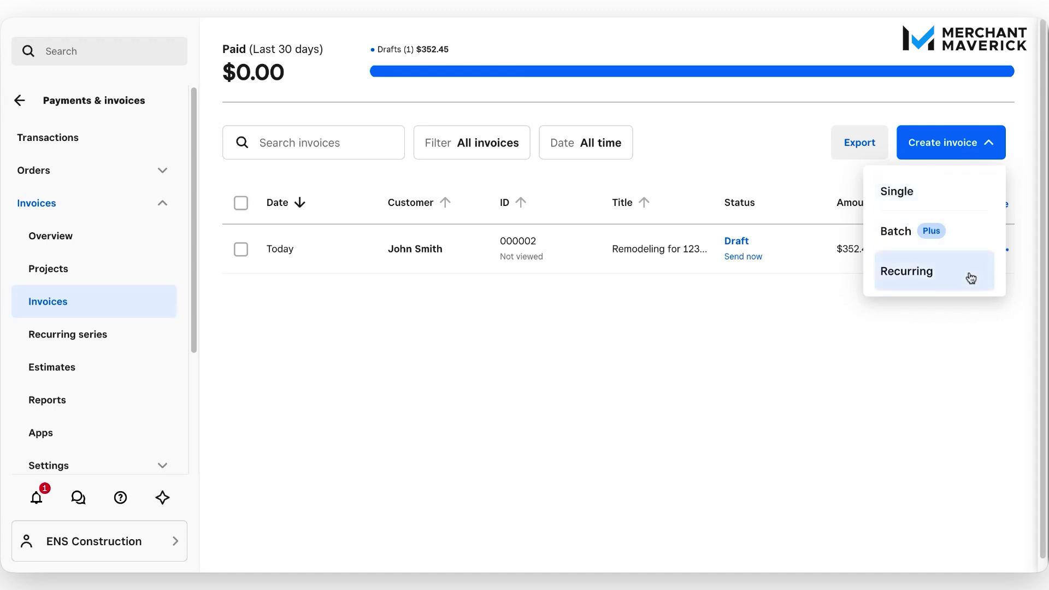
left_click(825, 353)
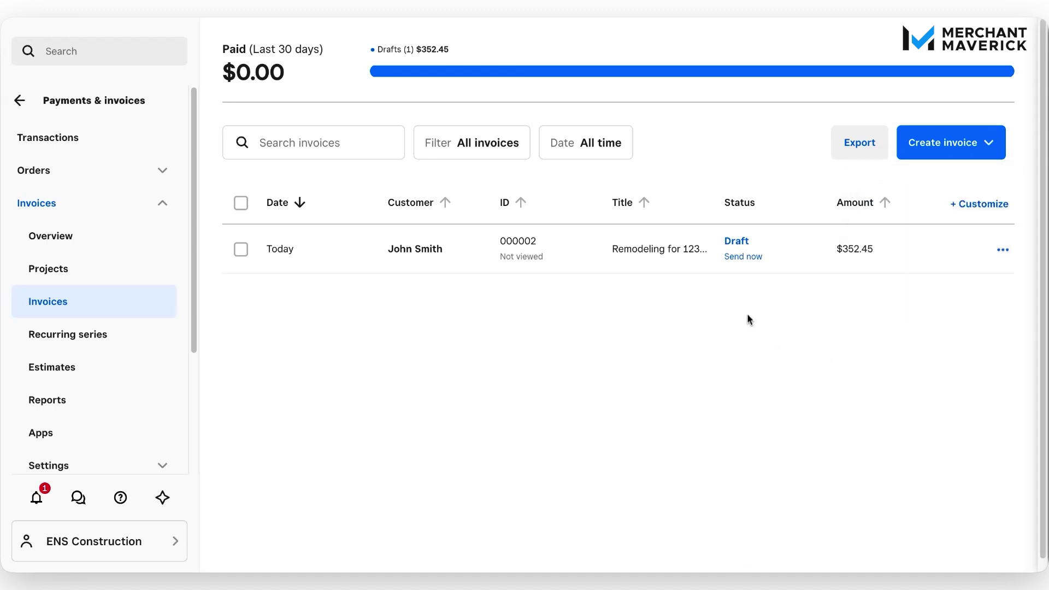